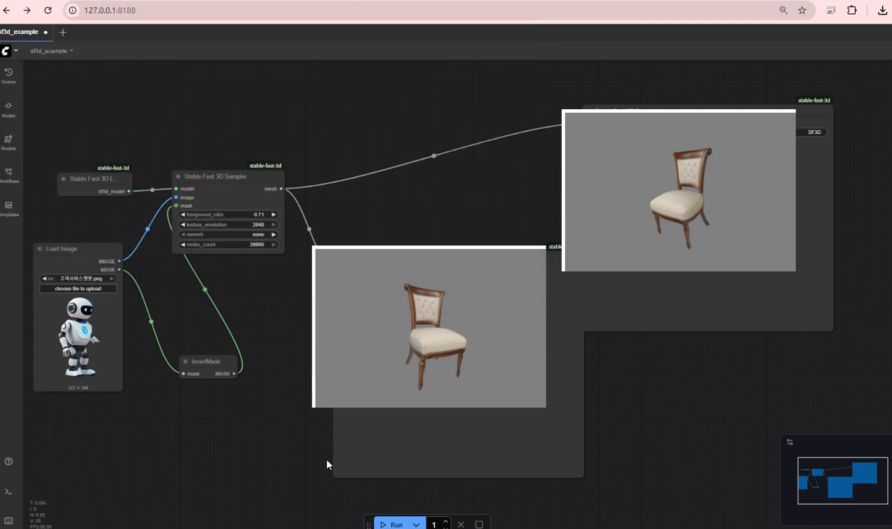
# Run the Stable Fast 3D workflow on the robot image and orbit the generated model in the 3D previews.
pyautogui.click(398, 525)
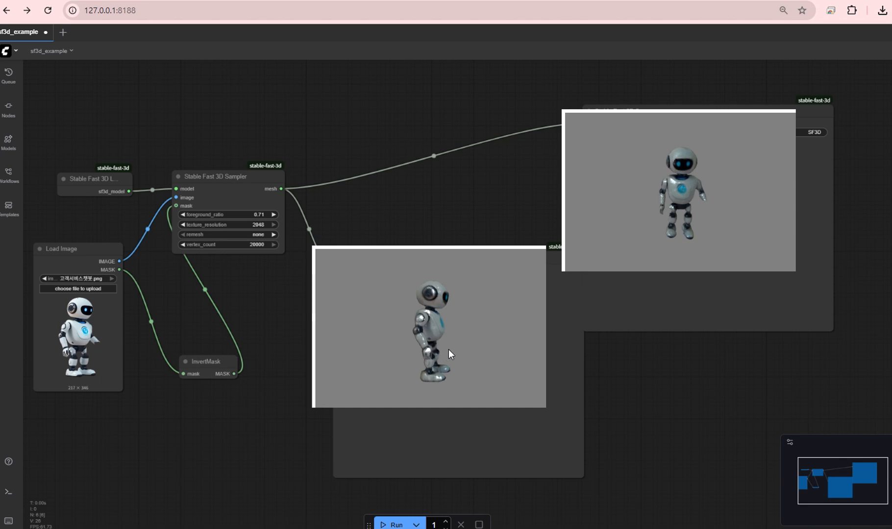
pyautogui.moveTo(449, 349); pyautogui.dragTo(545, 363)
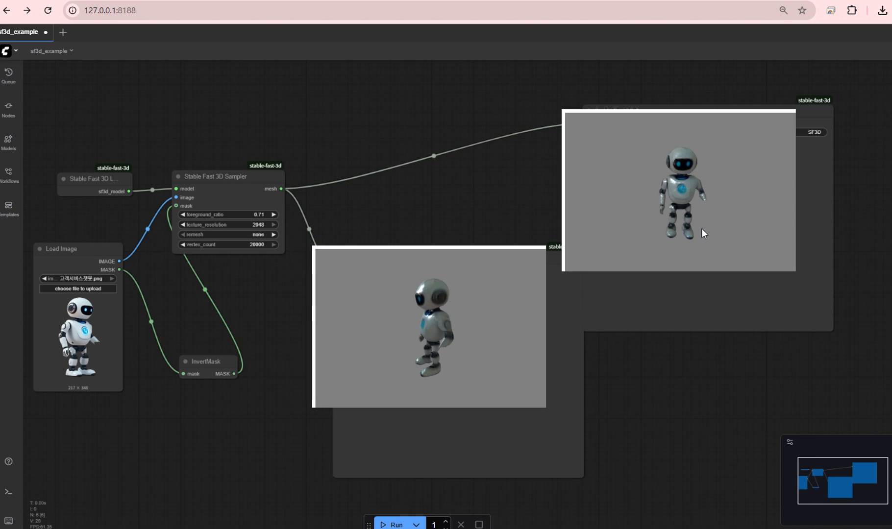
pyautogui.moveTo(444, 326); pyautogui.dragTo(456, 351)
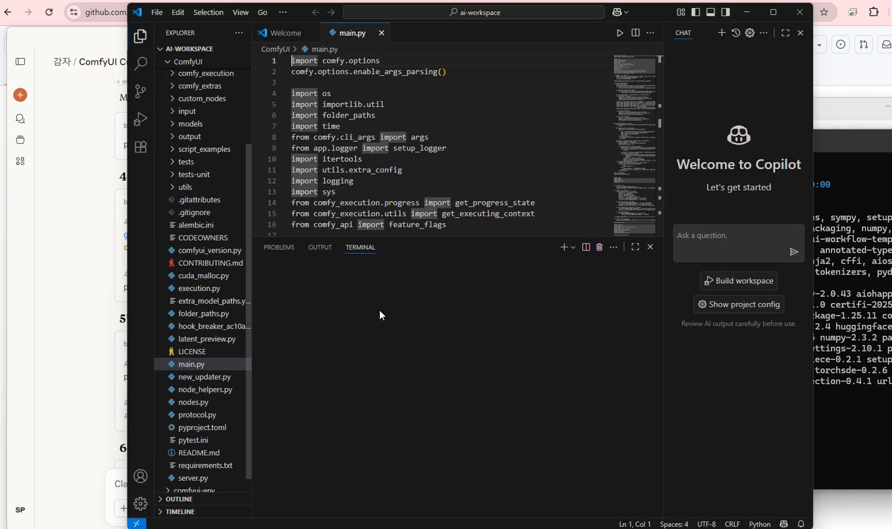
# Open the huggingFace folder on drive D: as the workspace in Visual Studio Code.
pyautogui.click(156, 12)
pyautogui.click(193, 111)
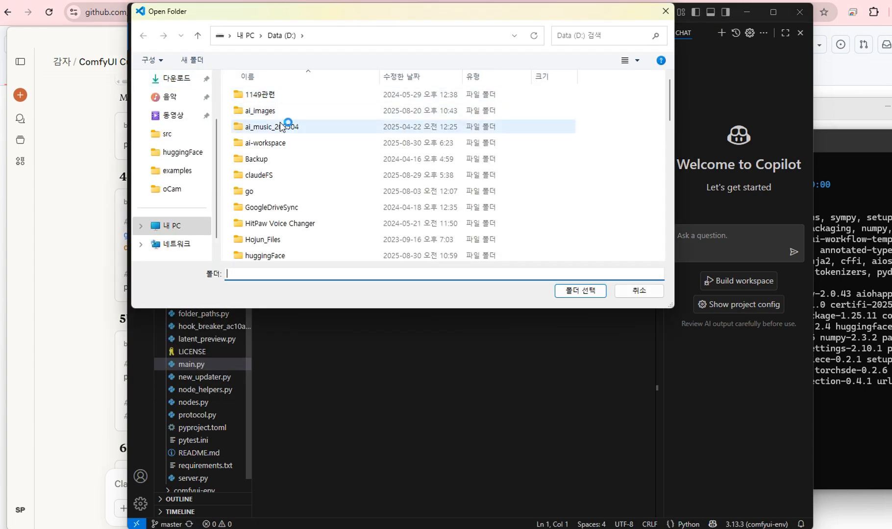
pyautogui.scroll(-1, 270, 208)
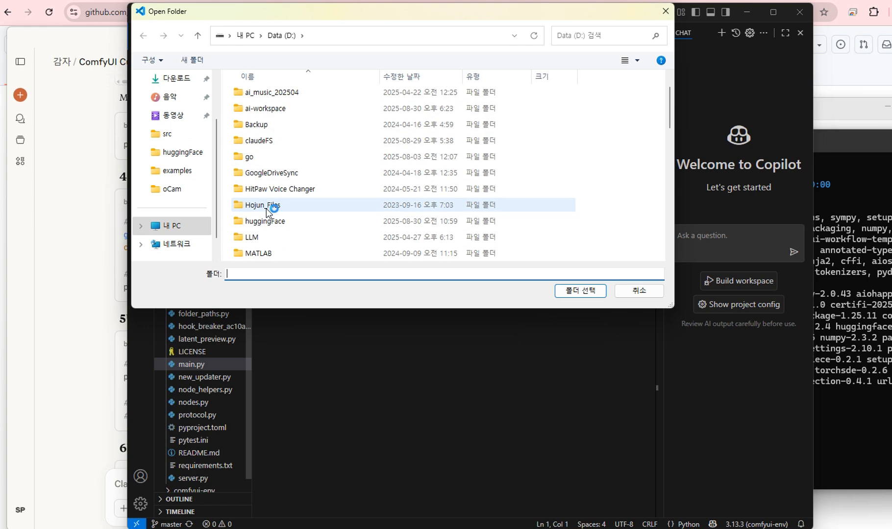
pyautogui.click(277, 222)
pyautogui.click(580, 290)
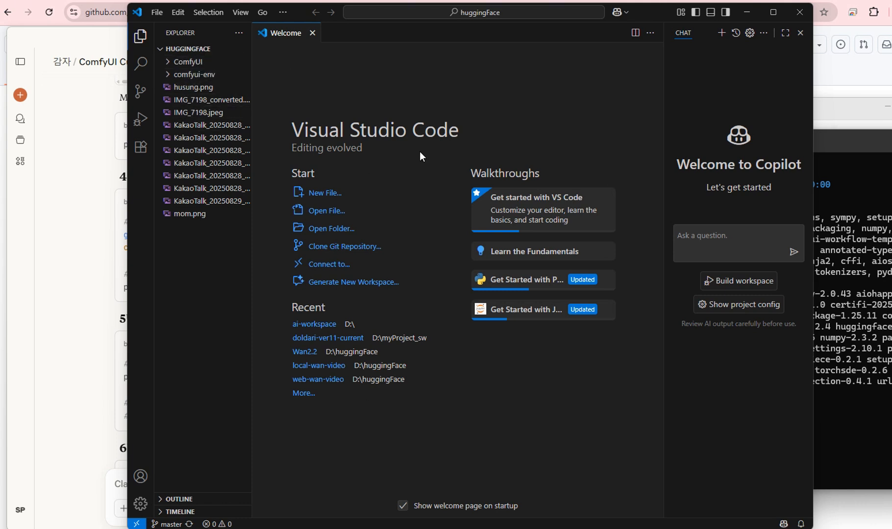
# Start a new terminal in the huggingFace workspace.
pyautogui.click(283, 12)
pyautogui.moveTo(344, 43)
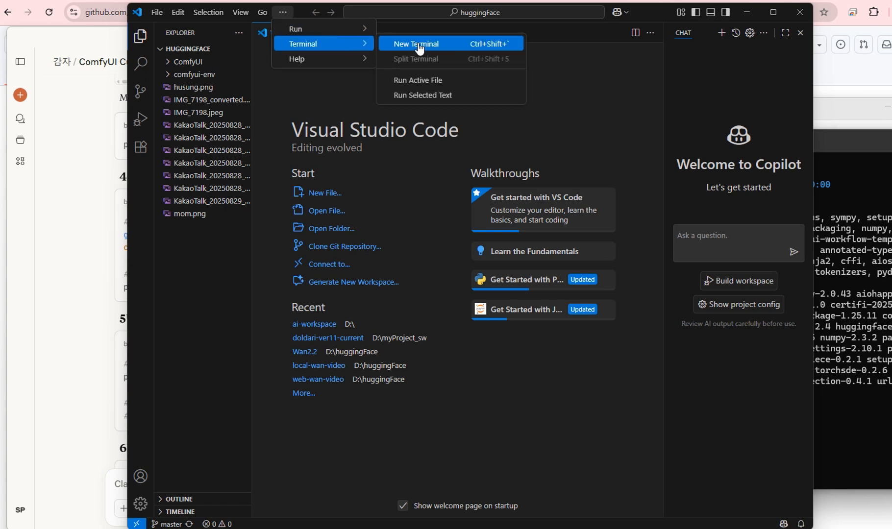
pyautogui.click(418, 44)
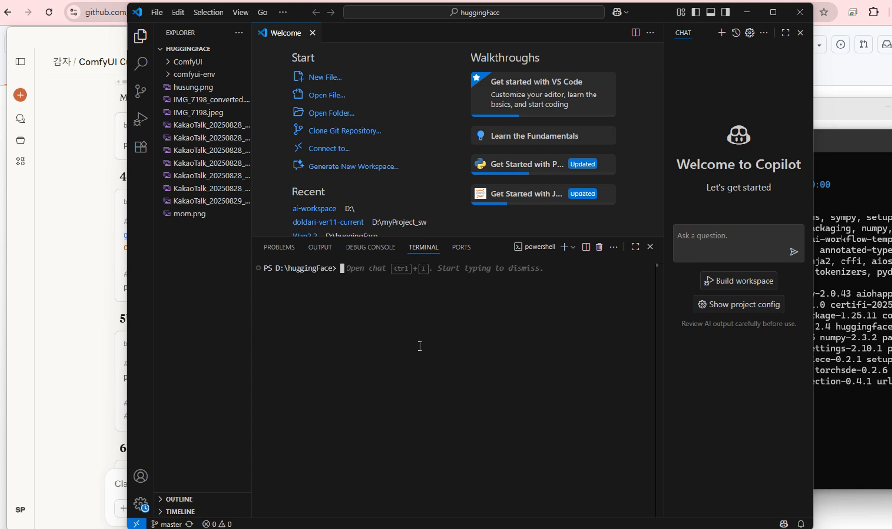
# Activate the virtual environment by running .\comfyui-env\Scripts\activate in the terminal.
pyautogui.write('.')
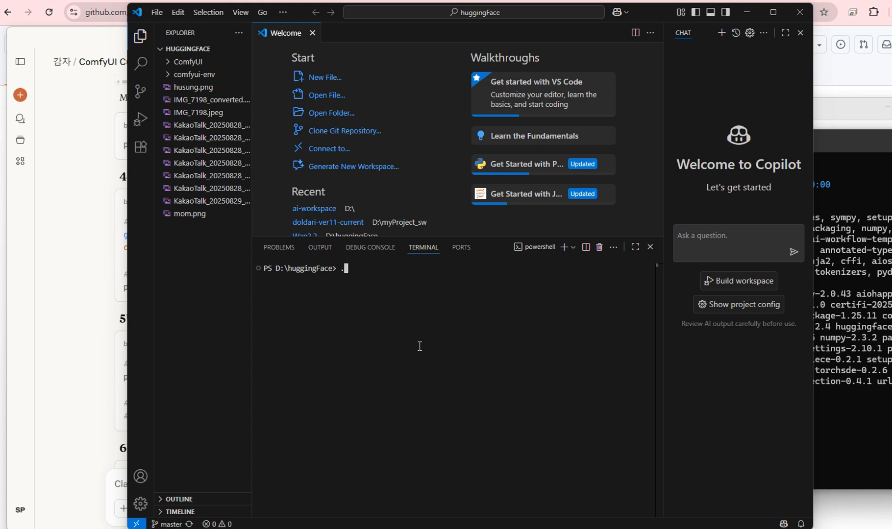
pyautogui.write('\\')
pyautogui.write(' o')
pyautogui.press('BackSpace')
pyautogui.press('BackSpace')
pyautogui.write('comfyui-env\\Scri[ts')
pyautogui.press('BackSpace')
pyautogui.press('BackSpace')
pyautogui.press('BackSpace')
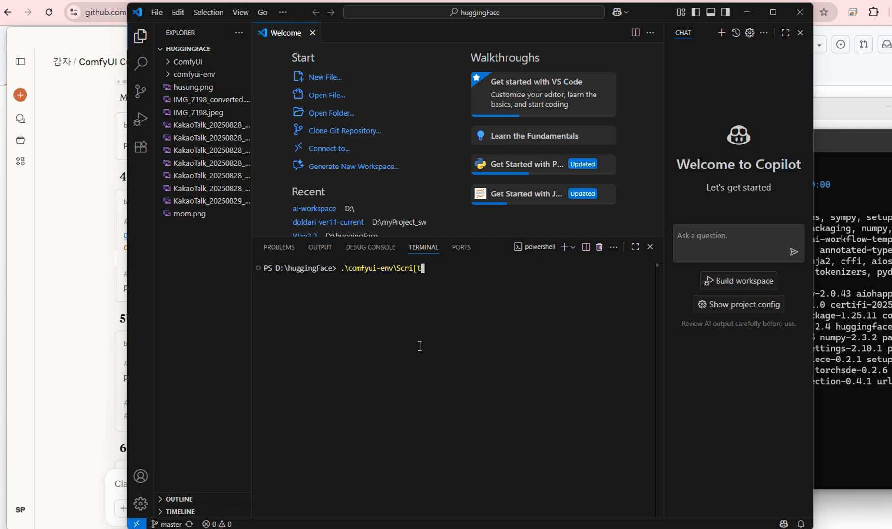
pyautogui.write('pts\\activate')
pyautogui.press('Return')
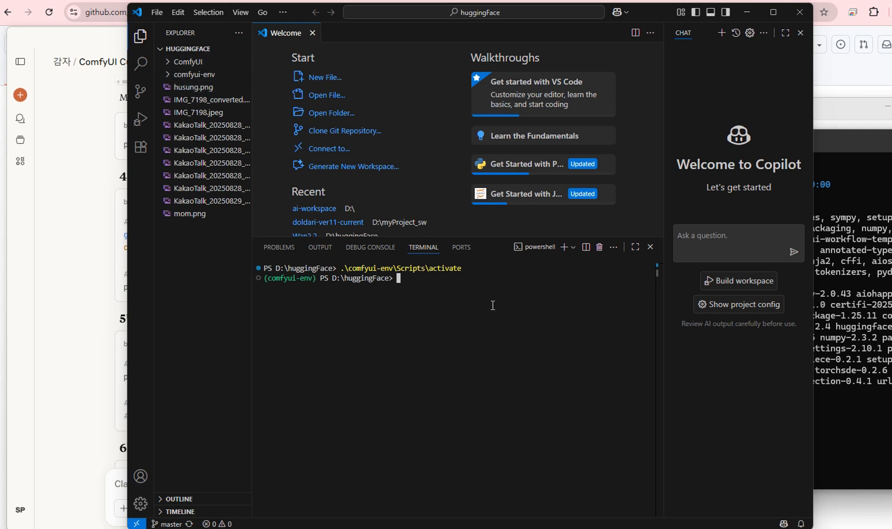
# Change the terminal directory to ComfyUI and open main.py from that folder in the editor.
pyautogui.write('cd ComfyUI')
pyautogui.press('Return')
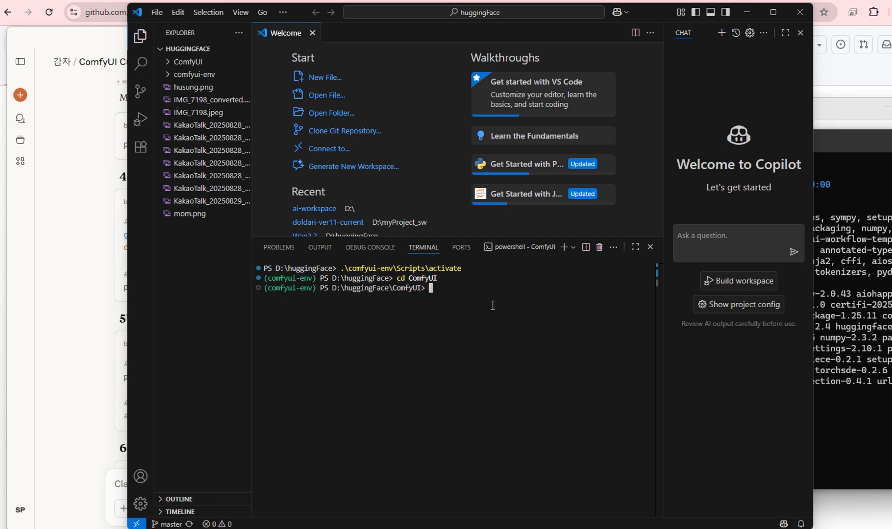
pyautogui.click(186, 61)
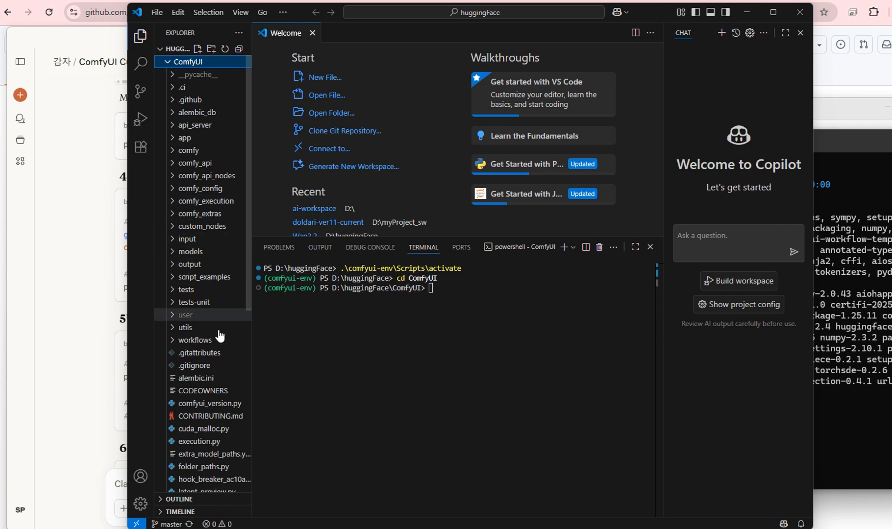
pyautogui.scroll(-3, 200, 435)
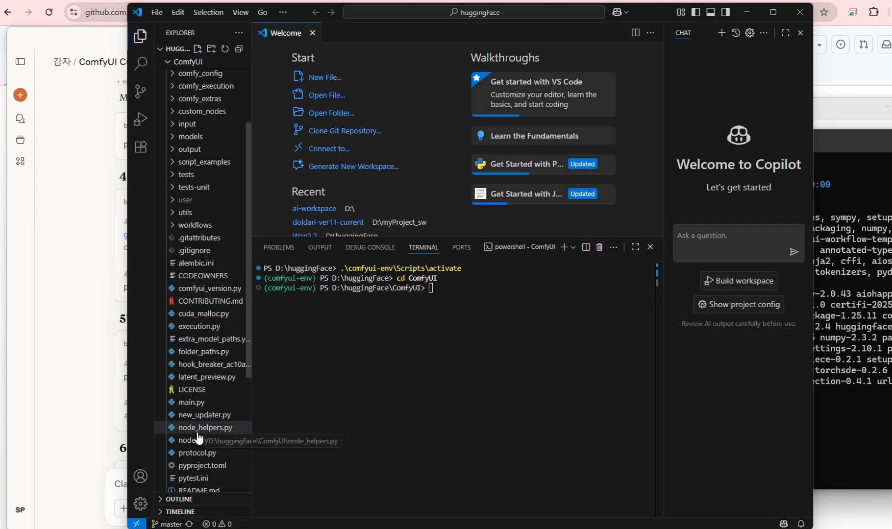
pyautogui.click(203, 403)
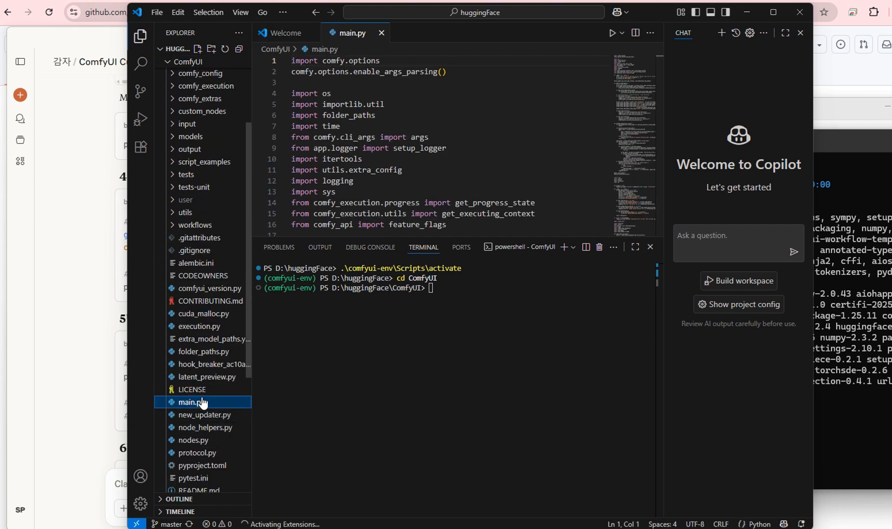
pyautogui.click(503, 292)
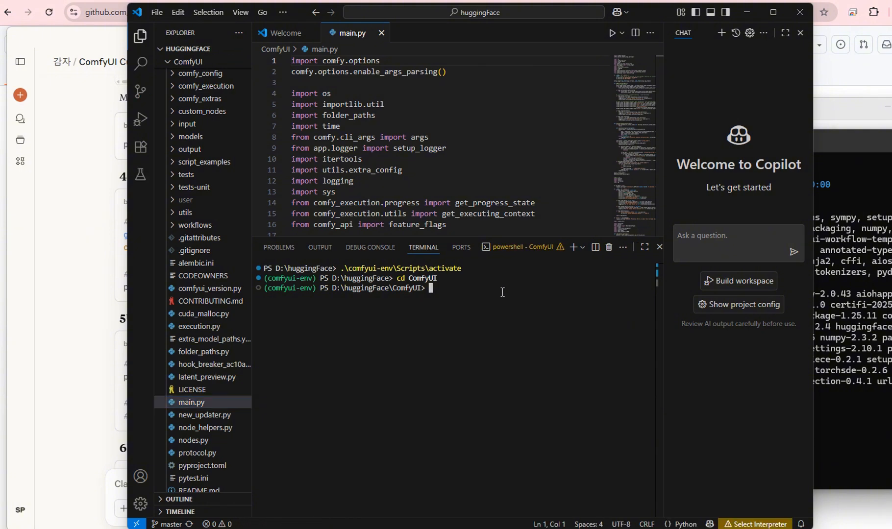
# Copy the "python main.py" command from the Claude chat's ComfyUI test step and run it in the Visual Studio Code terminal.
pyautogui.click(76, 248)
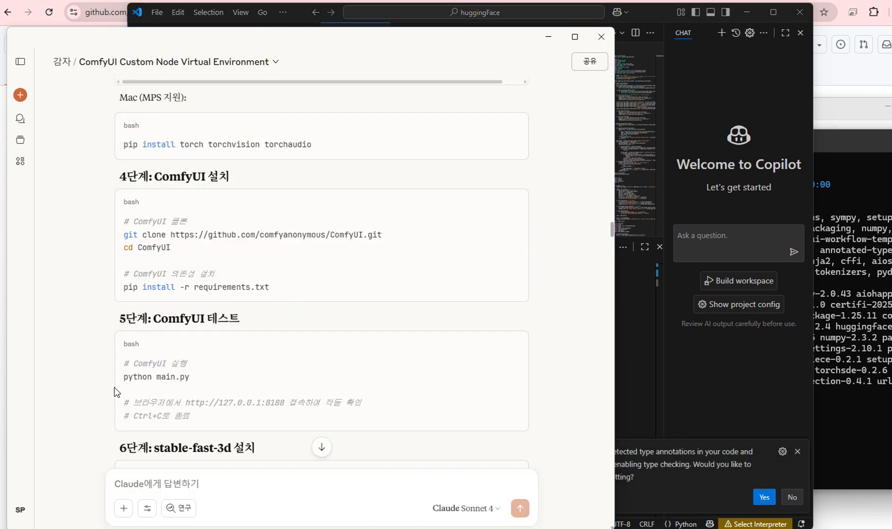
pyautogui.moveTo(124, 377); pyautogui.dragTo(200, 383)
pyautogui.hotkey('ctrl', 'c')
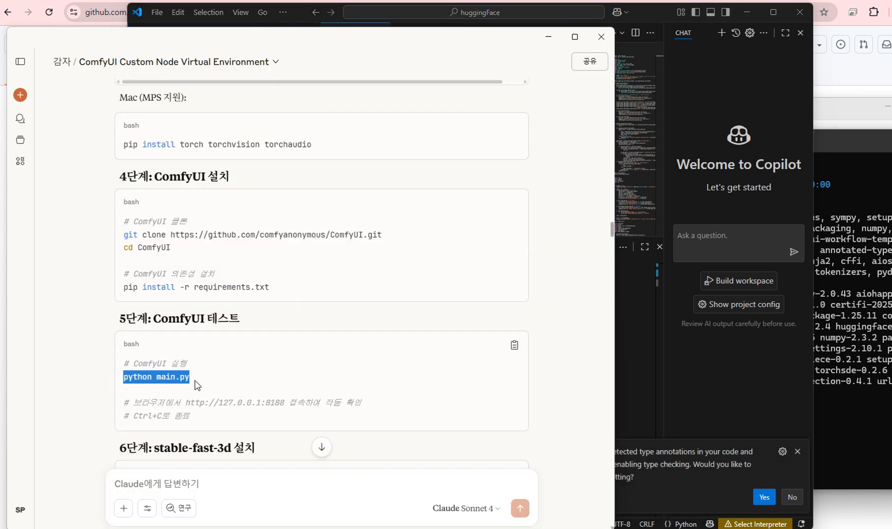
pyautogui.click(631, 341)
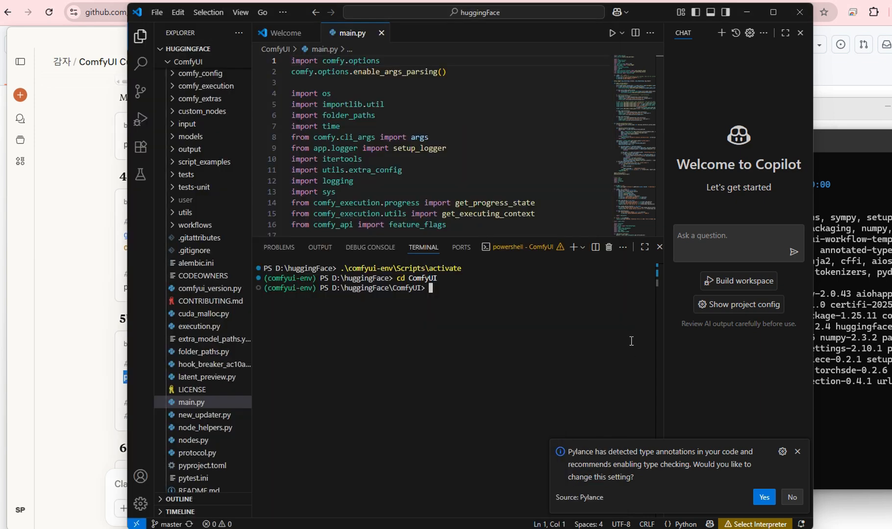
pyautogui.hotkey('ctrl', 'v')
pyautogui.press('Return')
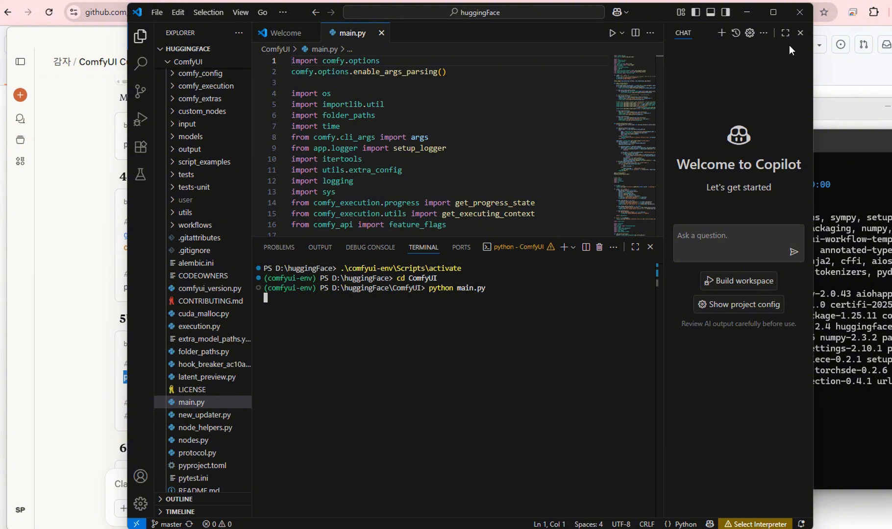
pyautogui.click(801, 32)
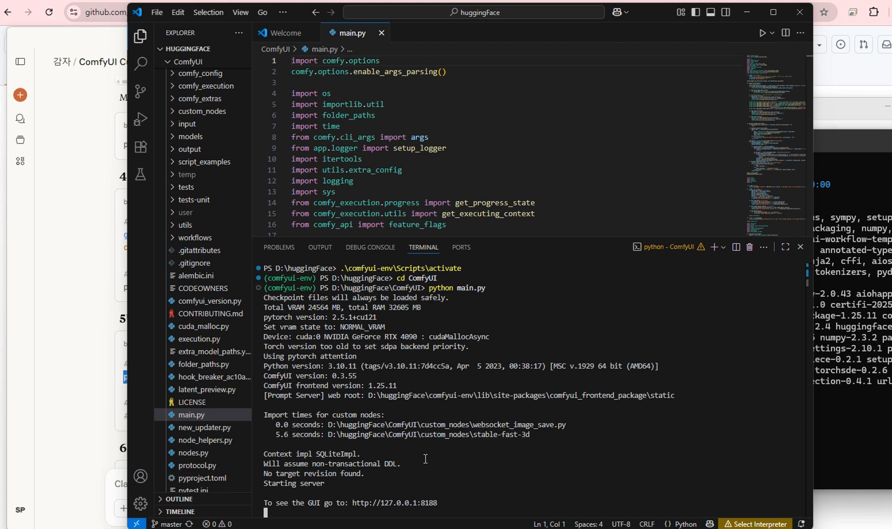
pyautogui.keyDown('ctrl'); pyautogui.click(411, 504); pyautogui.keyUp('ctrl')
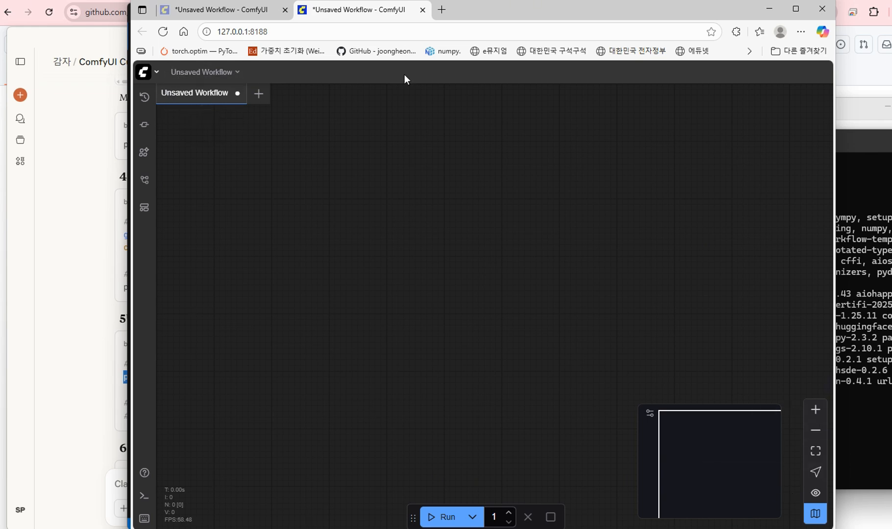
# Bring up the stable-fast-3d installation step in the Claude chat and place the Visual Studio Code window beside it.
pyautogui.click(78, 323)
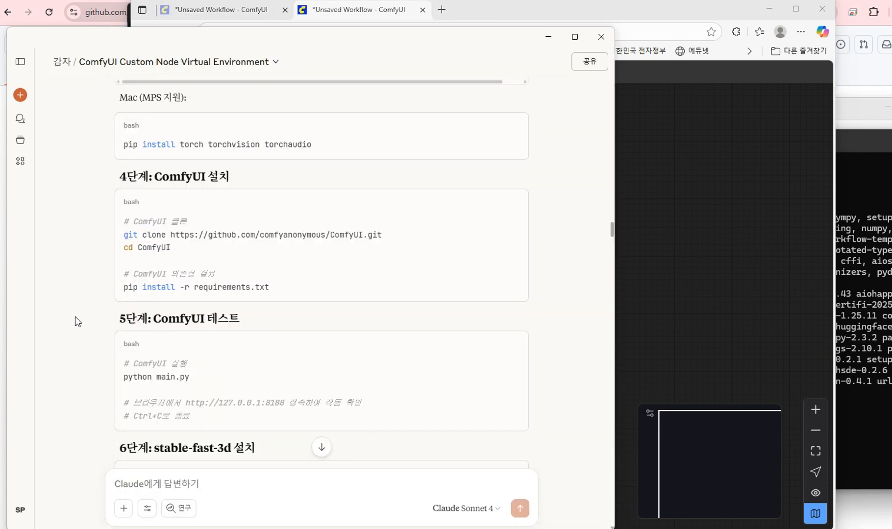
pyautogui.scroll(-5, 75, 317)
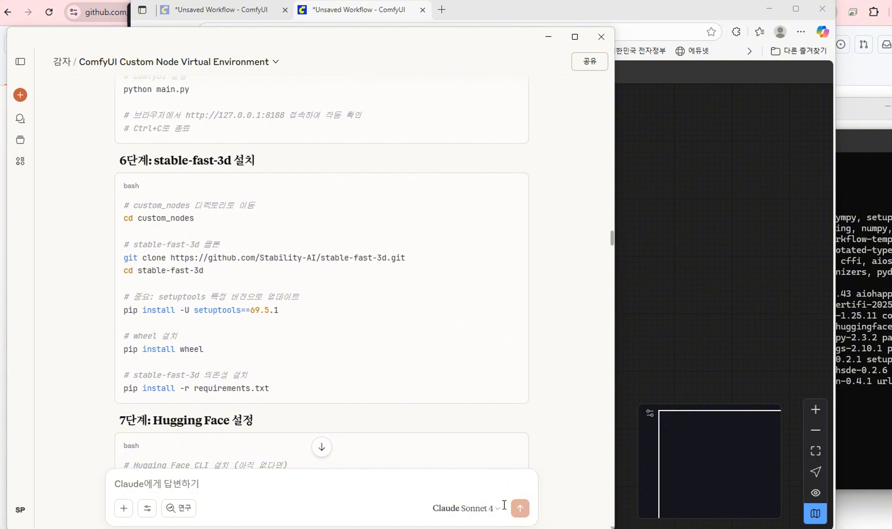
pyautogui.hotkey('alt', 'Tab')
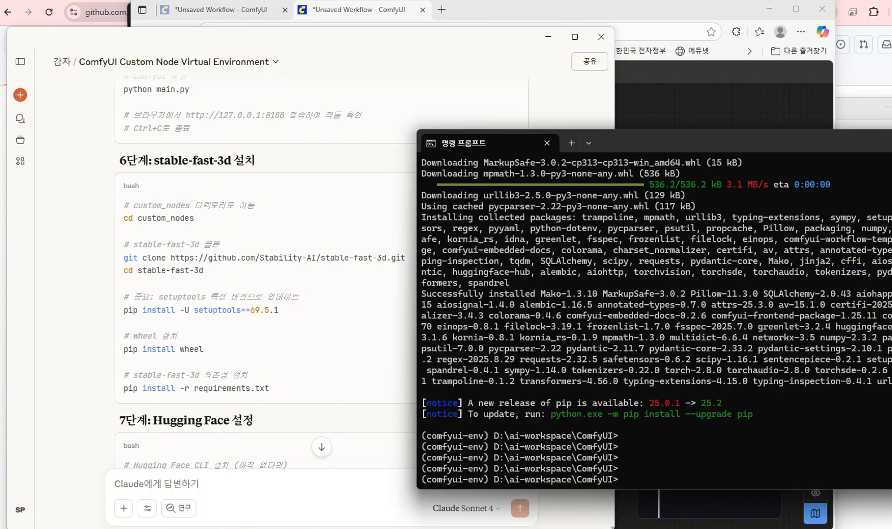
pyautogui.hotkey('alt', 'Tab')
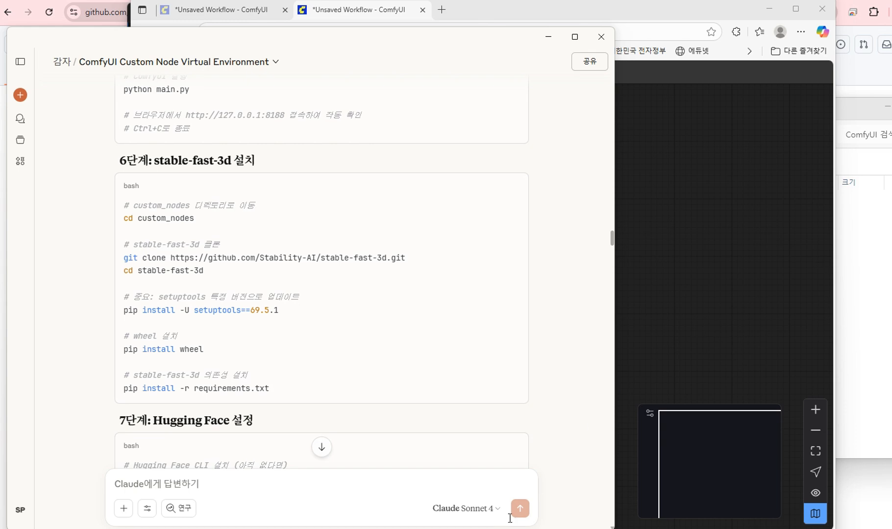
pyautogui.hotkey('alt', 'Tab')
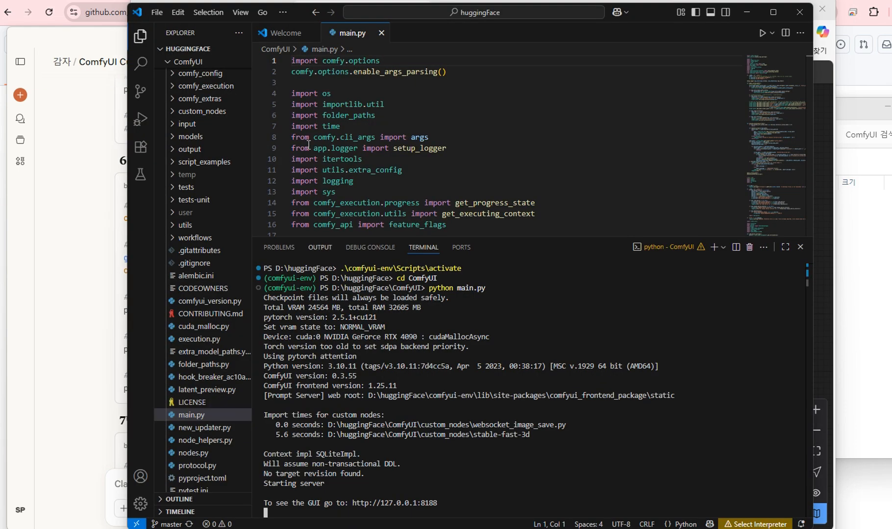
pyautogui.moveTo(664, 10); pyautogui.dragTo(746, 9)
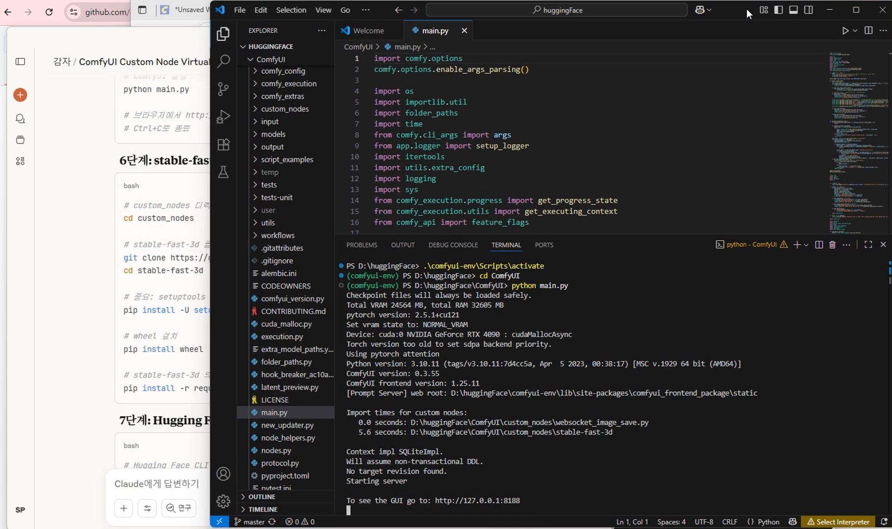
pyautogui.click(91, 276)
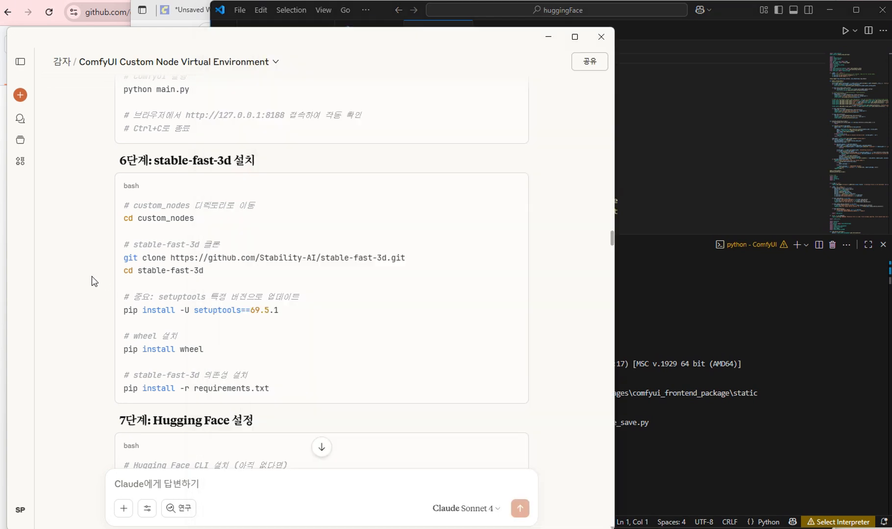
pyautogui.click(773, 453)
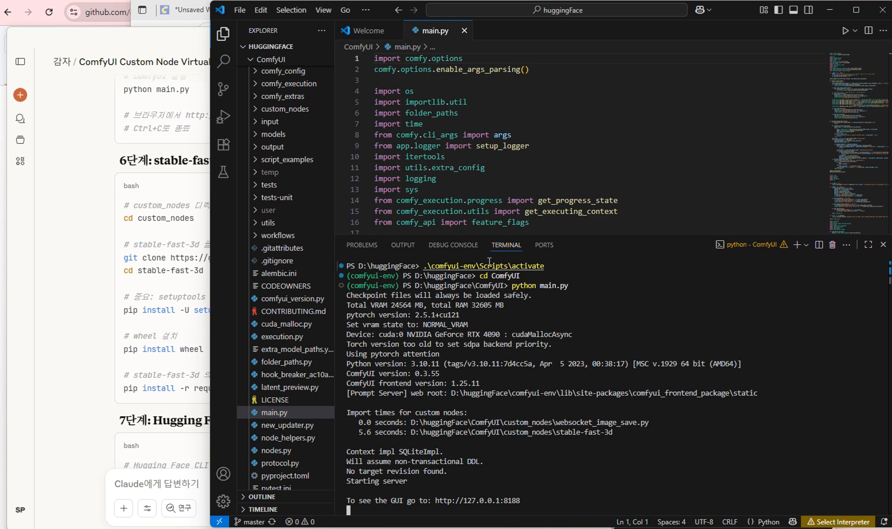
# Start a second terminal and change its directory to ComfyUI, then to custom_nodes.
pyautogui.click(366, 10)
pyautogui.moveTo(409, 41)
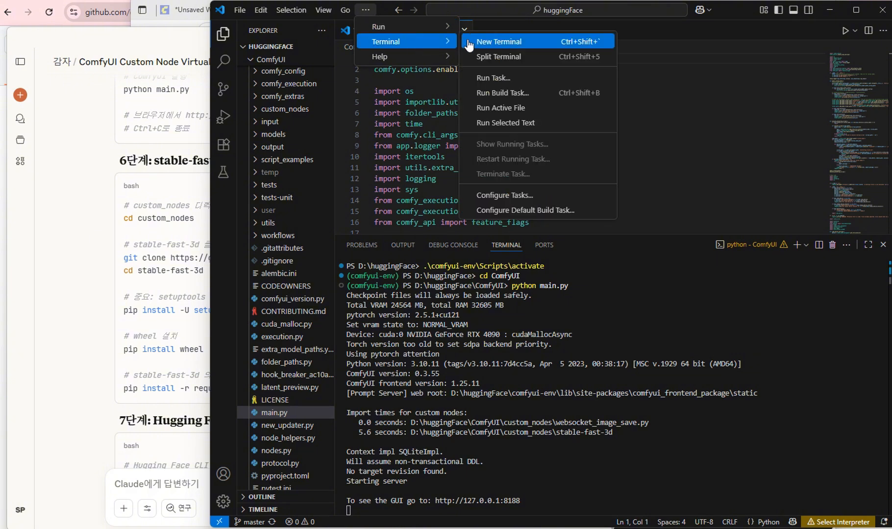
pyautogui.click(522, 42)
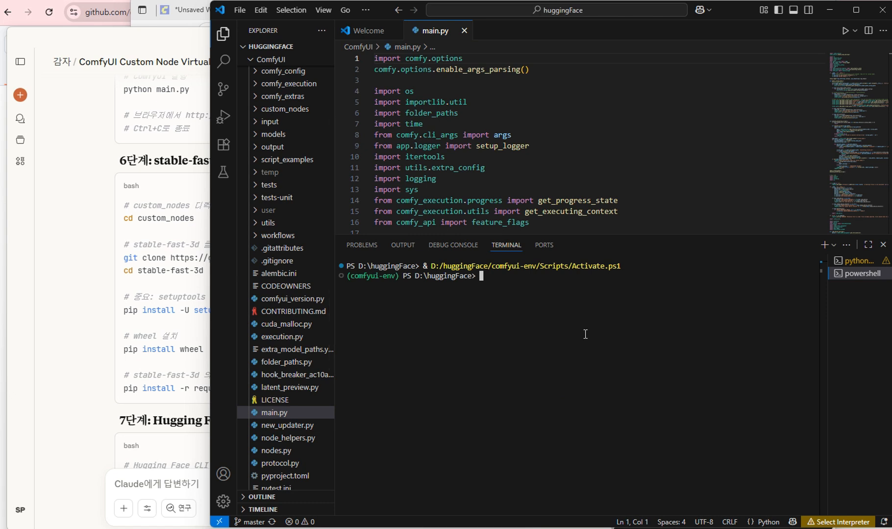
pyautogui.write('cd ComfyUI')
pyautogui.press('Return')
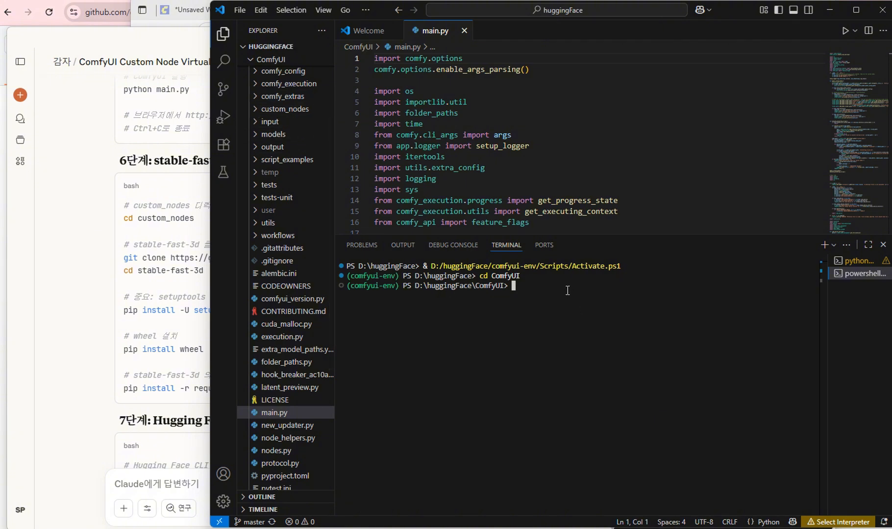
pyautogui.write('custom_nodes')
pyautogui.press('Return')
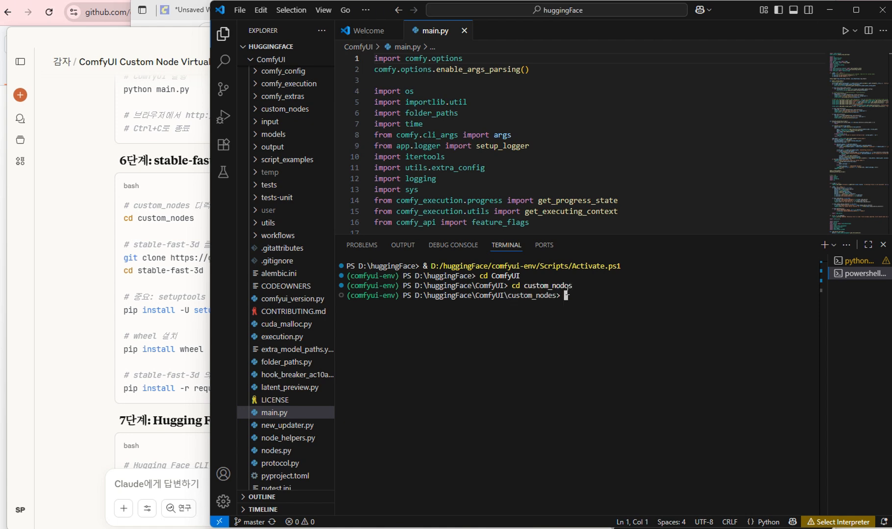
pyautogui.click(90, 251)
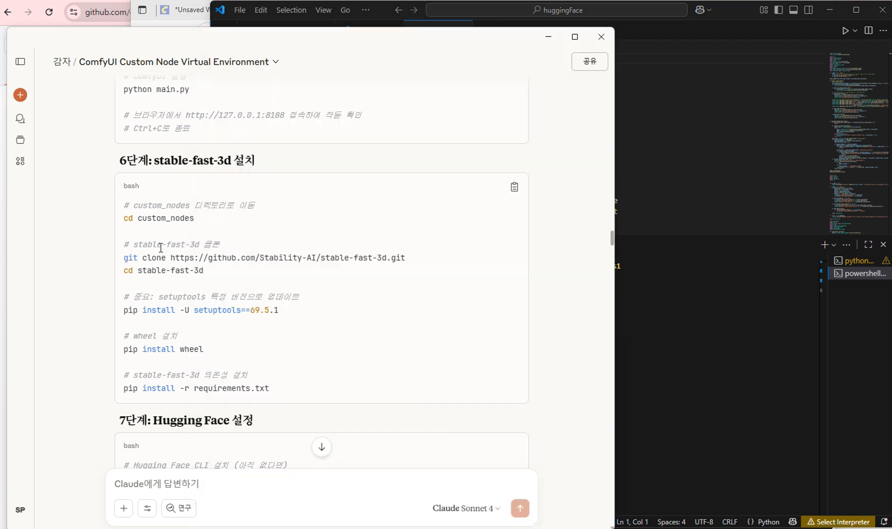
pyautogui.moveTo(417, 259); pyautogui.dragTo(133, 253)
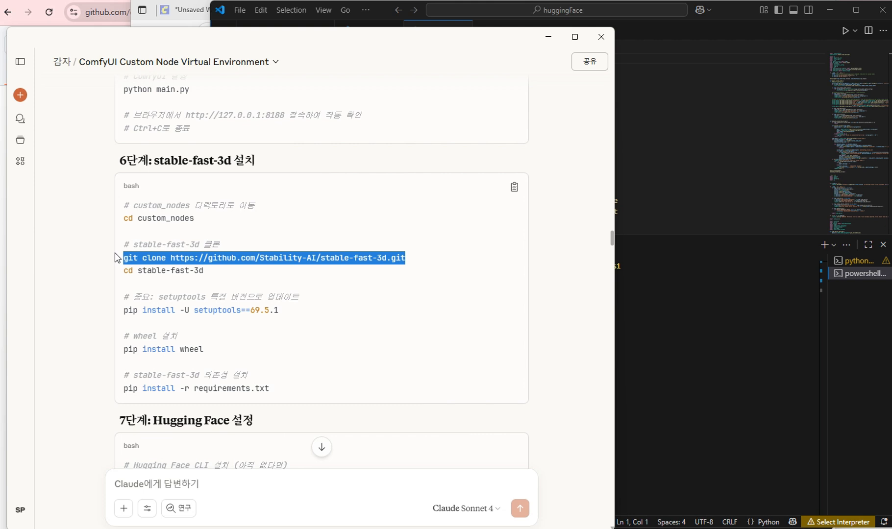
pyautogui.hotkey('ctrl', 'c')
pyautogui.click(698, 302)
pyautogui.hotkey('ctrl', 'v')
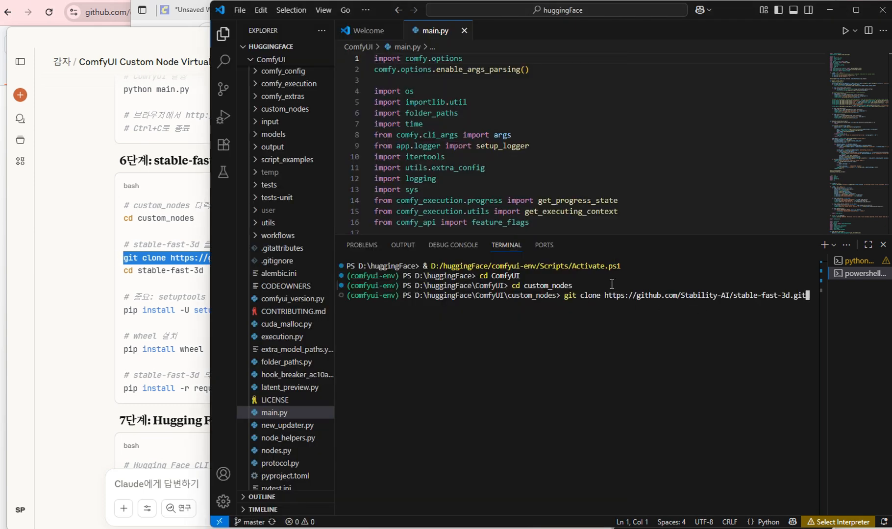
# Expand the custom_nodes folder in the project's file tree and clear the git clone command from the terminal prompt.
pyautogui.click(258, 111)
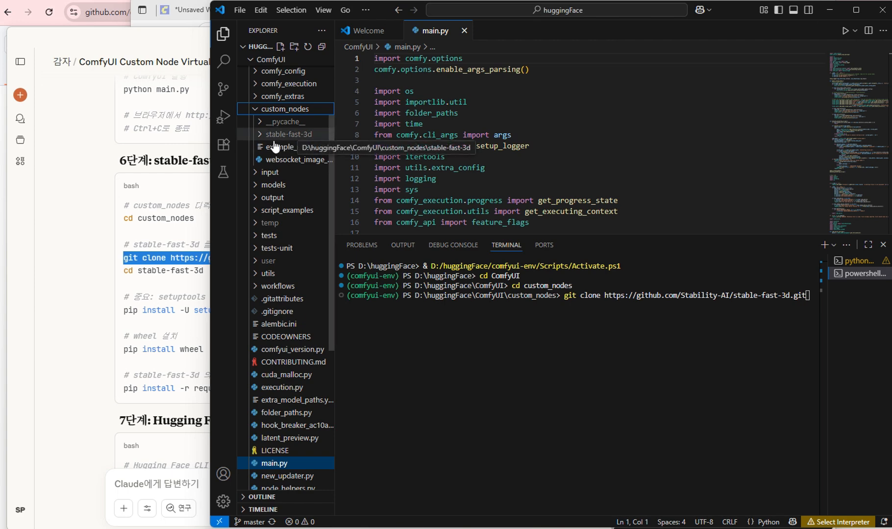
pyautogui.click(803, 301)
pyautogui.press('BackSpace')
pyautogui.press('BackSpace')
pyautogui.press('BackSpace')
pyautogui.press('BackSpace')
pyautogui.press('BackSpace')
pyautogui.press('BackSpace')
pyautogui.press('BackSpace')
pyautogui.press('BackSpace')
pyautogui.press('BackSpace')
pyautogui.press('BackSpace')
pyautogui.press('BackSpace')
pyautogui.press('BackSpace')
pyautogui.press('BackSpace')
pyautogui.press('BackSpace')
pyautogui.press('BackSpace')
pyautogui.press('BackSpace')
pyautogui.press('BackSpace')
pyautogui.press('BackSpace')
pyautogui.press('BackSpace')
pyautogui.press('BackSpace')
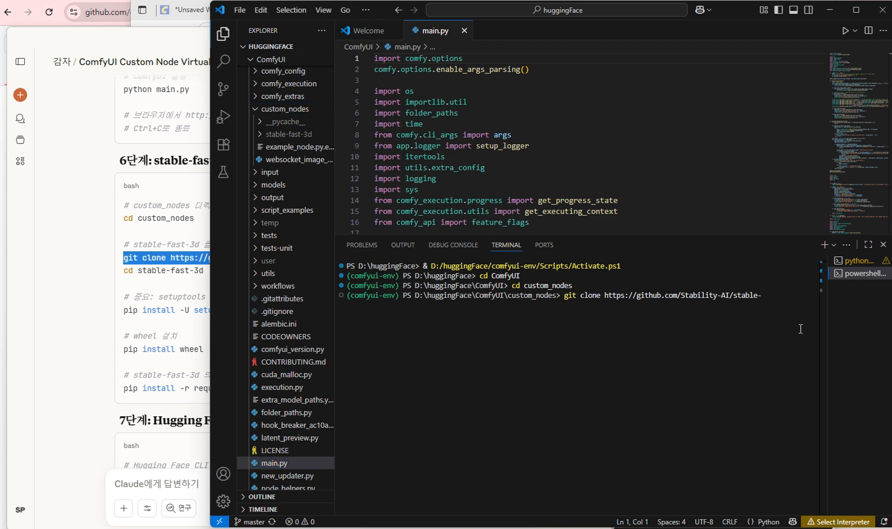
pyautogui.press('BackSpace')
pyautogui.press('BackSpace')
pyautogui.press('BackSpace')
pyautogui.press('BackSpace')
pyautogui.press('BackSpace')
pyautogui.press('BackSpace')
pyautogui.press('BackSpace')
pyautogui.press('BackSpace')
pyautogui.press('BackSpace')
pyautogui.press('BackSpace')
pyautogui.press('BackSpace')
pyautogui.press('BackSpace')
pyautogui.press('BackSpace')
pyautogui.press('BackSpace')
pyautogui.press('BackSpace')
pyautogui.press('BackSpace')
pyautogui.press('BackSpace')
pyautogui.press('BackSpace')
pyautogui.press('BackSpace')
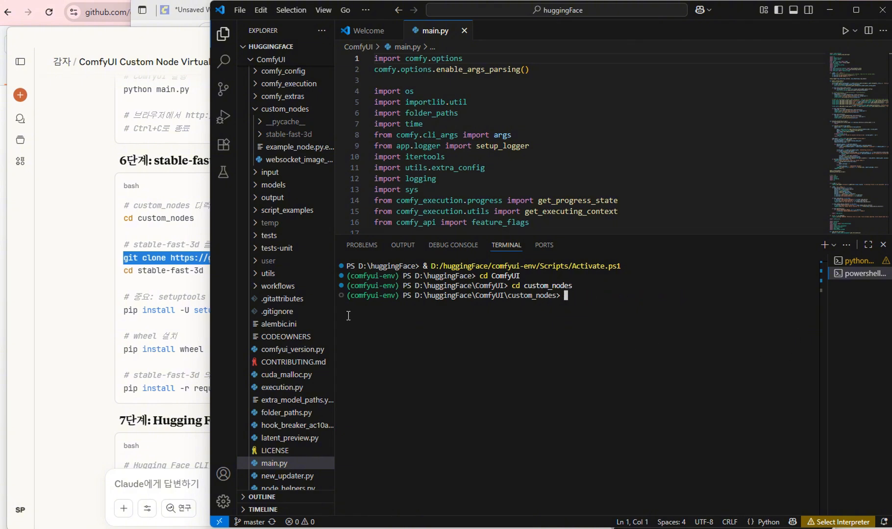
# Change the terminal directory with "cd stable-fast-3d" and expand the stable-fast-3d folder in the file tree.
pyautogui.write('cd stable-fast-3d')
pyautogui.press('Return')
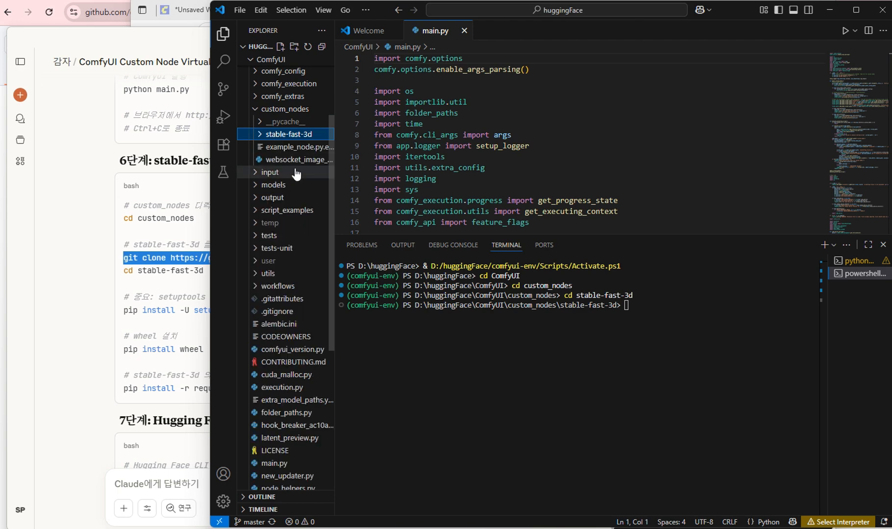
pyautogui.click(283, 138)
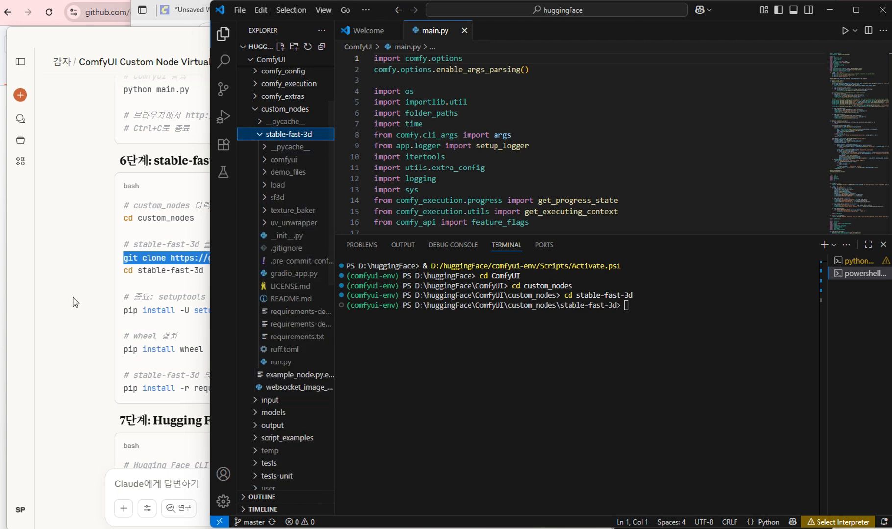
# Copy "pip install -U setuptools==69.5.1" from the Claude chat and paste it at the terminal prompt without running it.
pyautogui.click(98, 303)
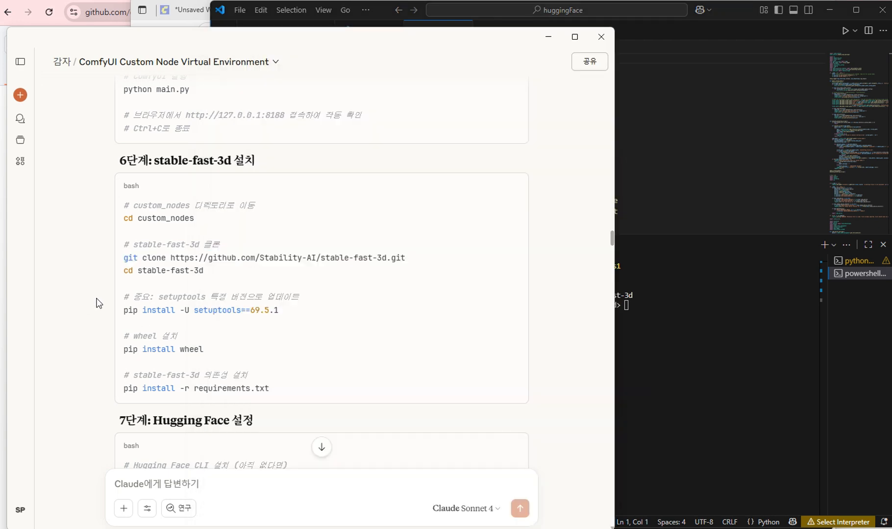
pyautogui.doubleClick(128, 309)
pyautogui.moveTo(144, 310); pyautogui.dragTo(301, 316)
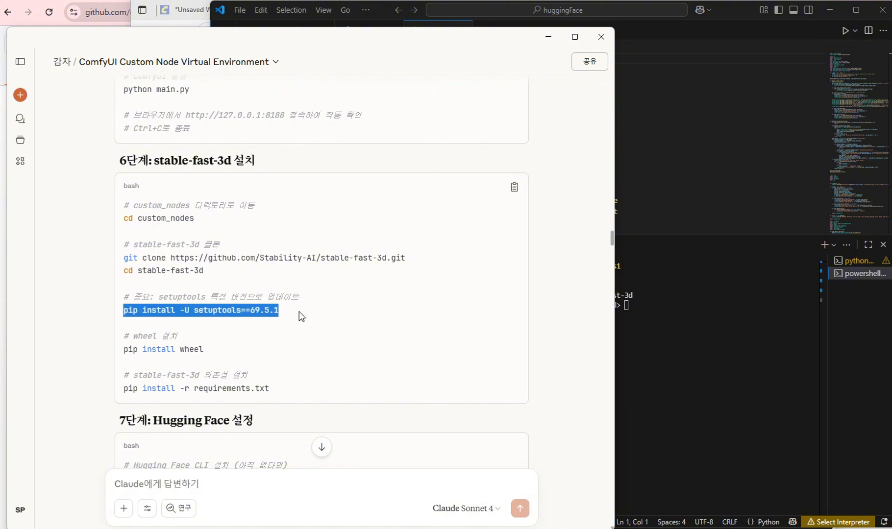
pyautogui.hotkey('ctrl', 'c')
pyautogui.click(716, 348)
pyautogui.hotkey('ctrl', 'v')
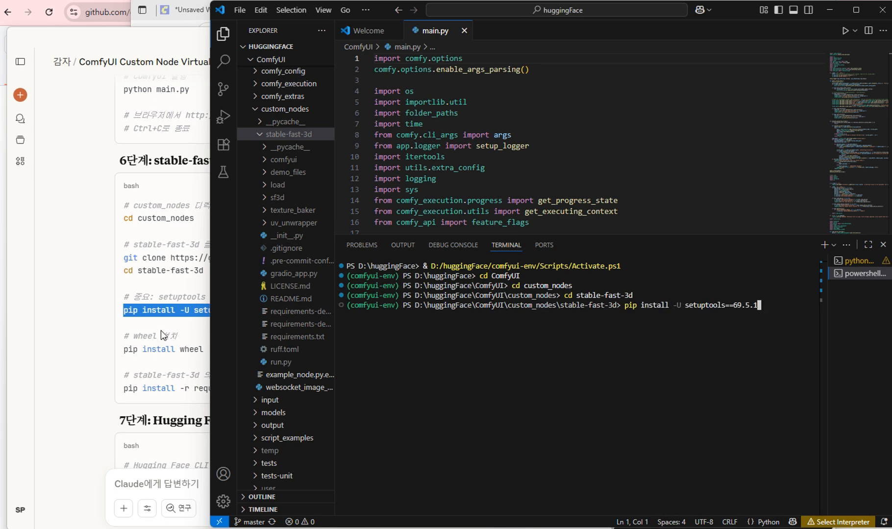
# Replace the setuptools command at the terminal prompt with "pip install wheel" from the Claude chat.
pyautogui.click(101, 344)
pyautogui.moveTo(123, 350); pyautogui.dragTo(224, 356)
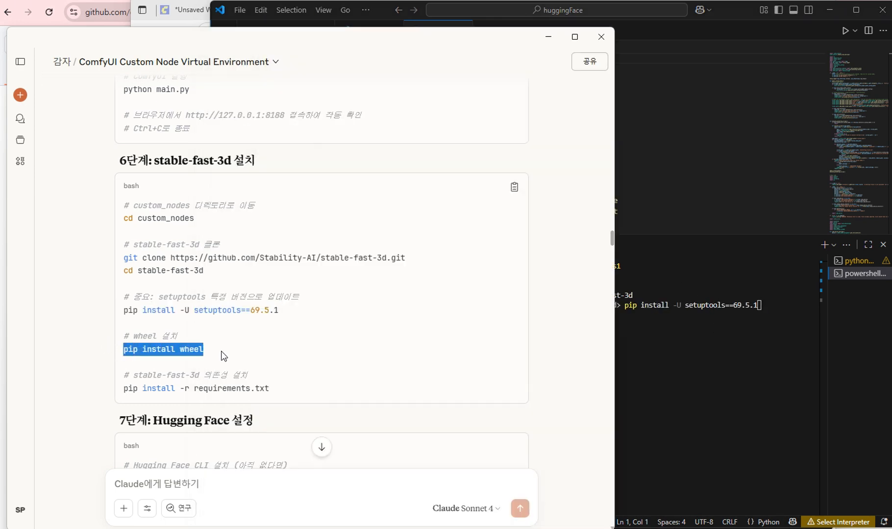
pyautogui.click(777, 315)
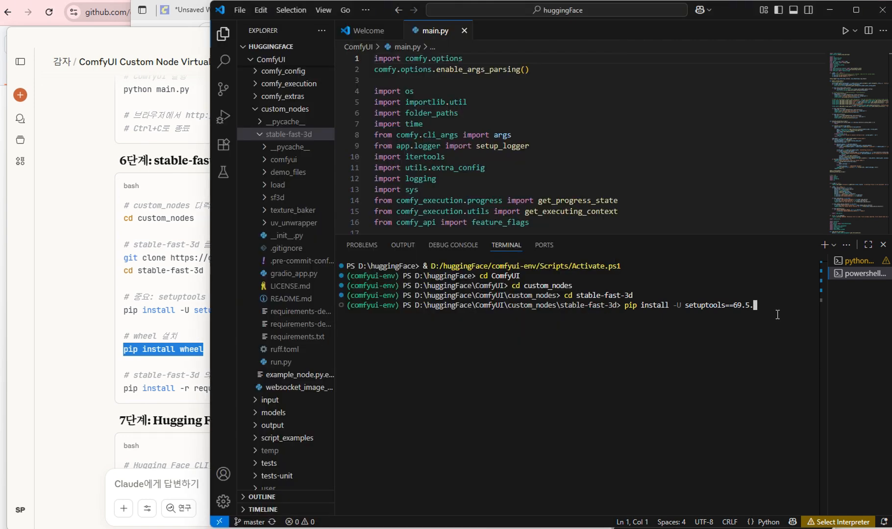
pyautogui.press('BackSpace')
pyautogui.press('BackSpace')
pyautogui.press('BackSpace')
pyautogui.press('BackSpace')
pyautogui.press('BackSpace')
pyautogui.press('BackSpace')
pyautogui.press('BackSpace')
pyautogui.press('BackSpace')
pyautogui.press('BackSpace')
pyautogui.press('BackSpace')
pyautogui.press('BackSpace')
pyautogui.press('BackSpace')
pyautogui.press('BackSpace')
pyautogui.press('BackSpace')
pyautogui.press('BackSpace')
pyautogui.press('BackSpace')
pyautogui.press('BackSpace')
pyautogui.press('BackSpace')
pyautogui.press('BackSpace')
pyautogui.press('BackSpace')
pyautogui.hotkey('ctrl', 'v')
# Clear the wheel installation command from the terminal prompt without running it.
pyautogui.press('BackSpace')
pyautogui.press('BackSpace')
pyautogui.press('BackSpace')
pyautogui.press('BackSpace')
pyautogui.press('BackSpace')
pyautogui.press('BackSpace')
pyautogui.press('BackSpace')
pyautogui.press('BackSpace')
pyautogui.press('BackSpace')
pyautogui.press('BackSpace')
pyautogui.press('BackSpace')
pyautogui.press('BackSpace')
pyautogui.press('BackSpace')
pyautogui.press('BackSpace')
pyautogui.press('BackSpace')
pyautogui.press('BackSpace')
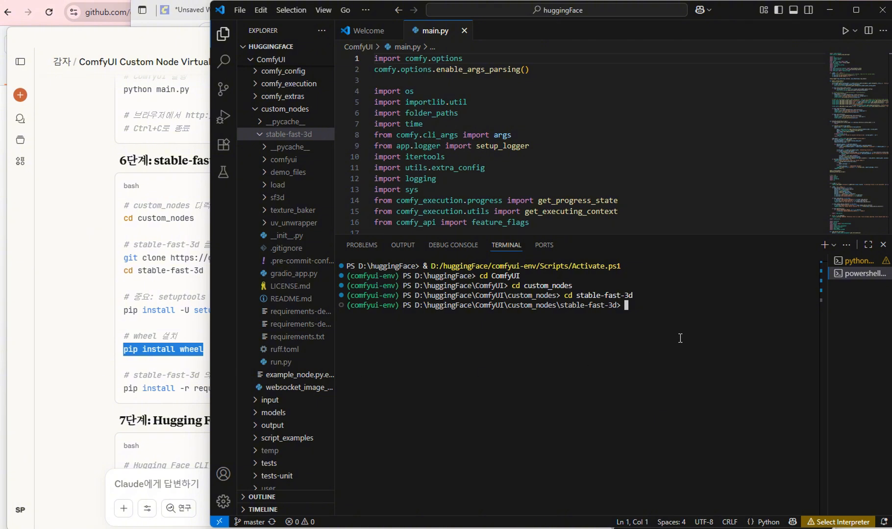
# Enter "pip install numpy" at the terminal prompt as an example and erase it without running it.
pyautogui.write('puppip install numpy\\')
pyautogui.press('BackSpace')
pyautogui.press('BackSpace')
pyautogui.press('BackSpace')
pyautogui.press('BackSpace')
pyautogui.press('BackSpace')
pyautogui.press('BackSpace')
pyautogui.press('BackSpace')
pyautogui.press('BackSpace')
pyautogui.press('BackSpace')
pyautogui.press('BackSpace')
pyautogui.press('BackSpace')
pyautogui.press('BackSpace')
pyautogui.press('BackSpace')
pyautogui.press('BackSpace')
pyautogui.press('BackSpace')
pyautogui.press('BackSpace')
pyautogui.press('BackSpace')
pyautogui.press('BackSpace')
# Open requirements.txt from the stable-fast-3d folder and review its list of required packages.
pyautogui.click(98, 388)
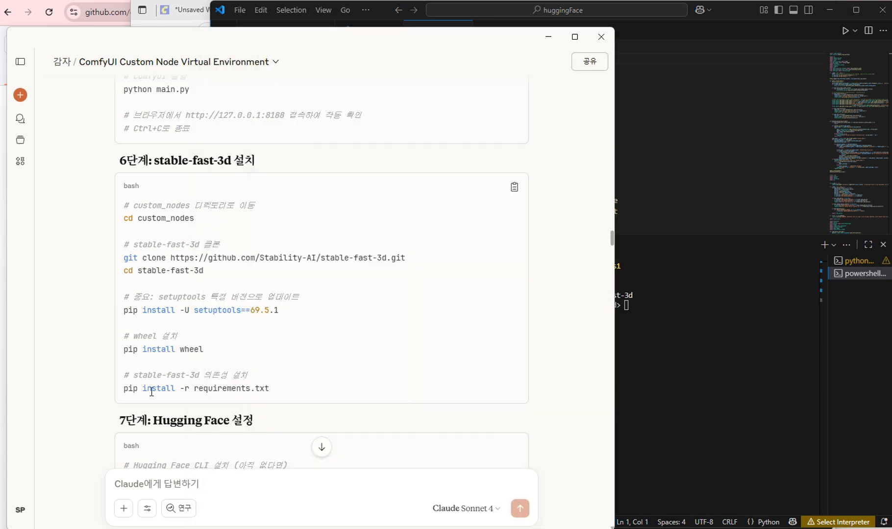
pyautogui.click(717, 319)
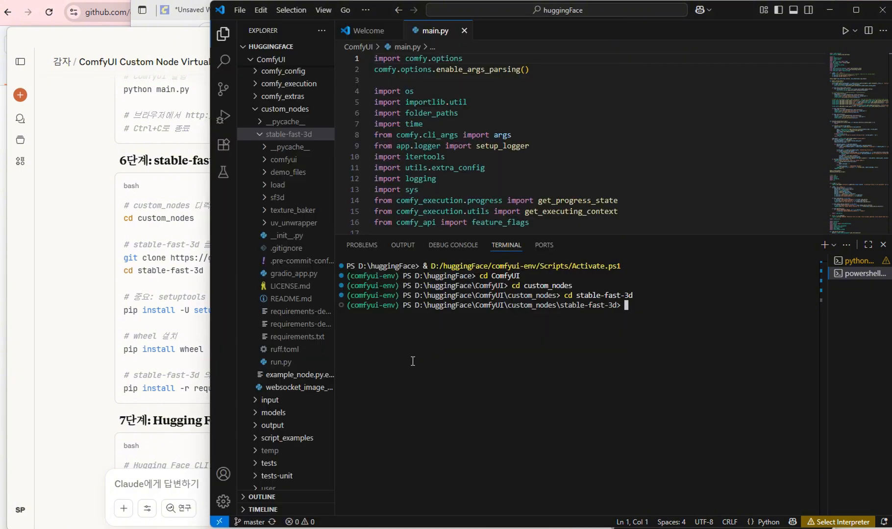
pyautogui.click(283, 337)
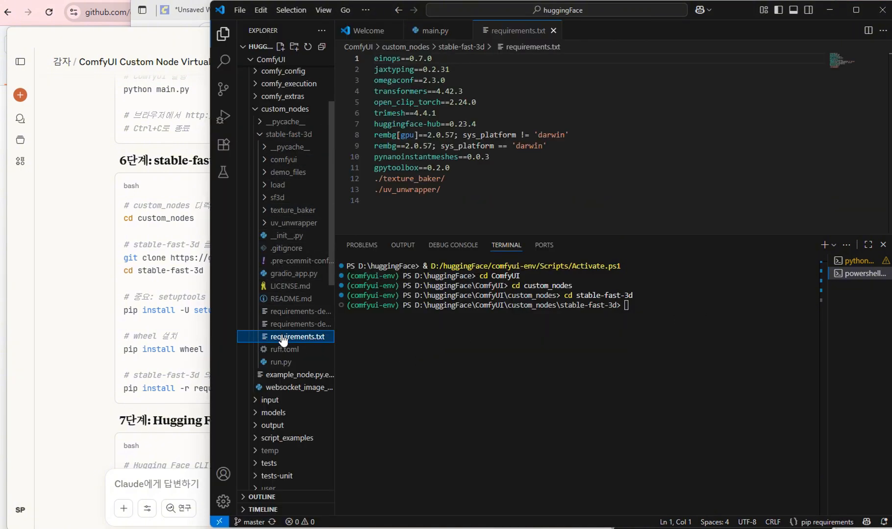
pyautogui.click(493, 112)
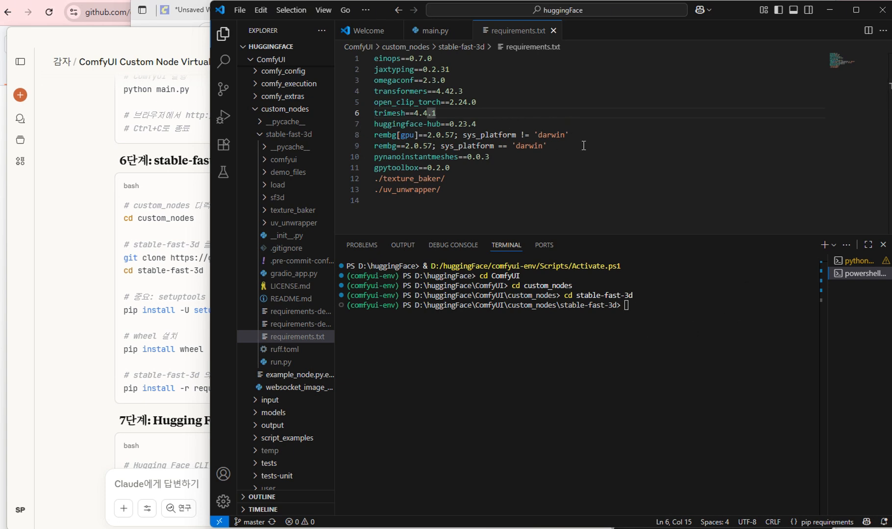
pyautogui.click(542, 164)
# Copy "pip install -r requirements.txt" from the Claude chat and paste it at the terminal prompt without running it.
pyautogui.click(84, 333)
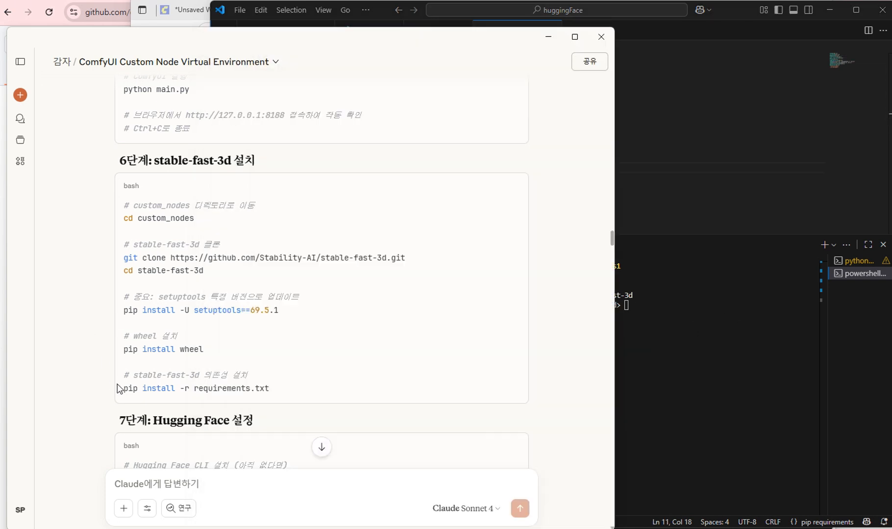
pyautogui.moveTo(122, 389); pyautogui.dragTo(325, 398)
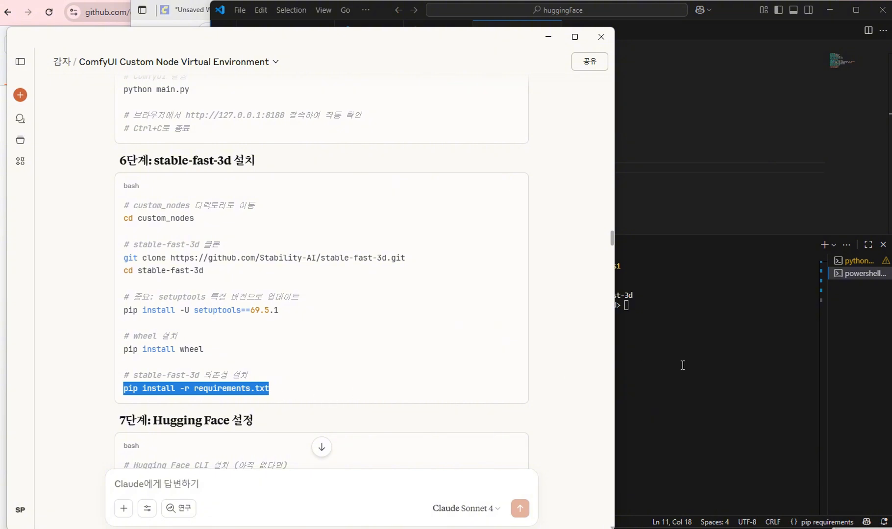
pyautogui.click(707, 346)
pyautogui.hotkey('ctrl', 'v')
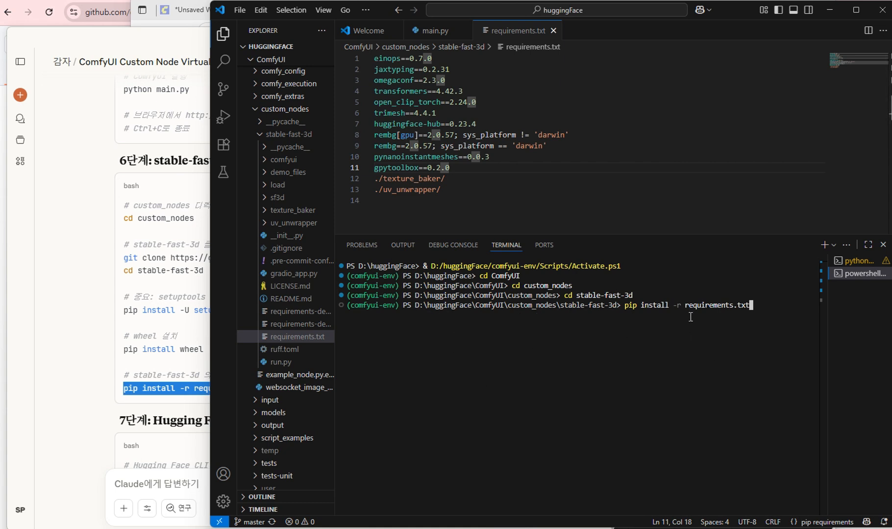
# Clear the requirements installation command from the terminal prompt and bring up the Hugging Face setup step in the Claude chat.
pyautogui.press('BackSpace')
pyautogui.press('BackSpace')
pyautogui.press('BackSpace')
pyautogui.press('BackSpace')
pyautogui.press('BackSpace')
pyautogui.press('BackSpace')
pyautogui.press('BackSpace')
pyautogui.press('BackSpace')
pyautogui.press('BackSpace')
pyautogui.press('BackSpace')
pyautogui.press('BackSpace')
pyautogui.press('BackSpace')
pyautogui.press('BackSpace')
pyautogui.press('BackSpace')
pyautogui.press('BackSpace')
pyautogui.press('BackSpace')
pyautogui.press('BackSpace')
pyautogui.press('BackSpace')
pyautogui.press('BackSpace')
pyautogui.press('BackSpace')
pyautogui.scroll(-3, 91, 308)
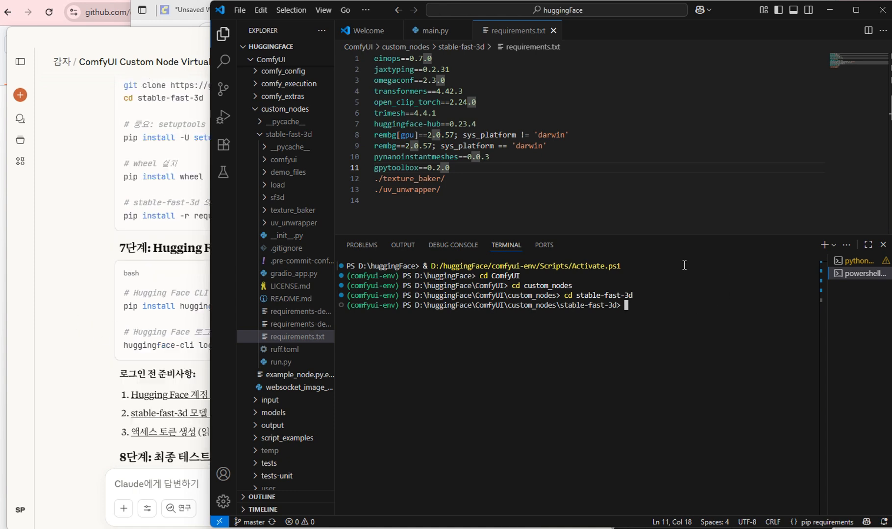
pyautogui.click(75, 309)
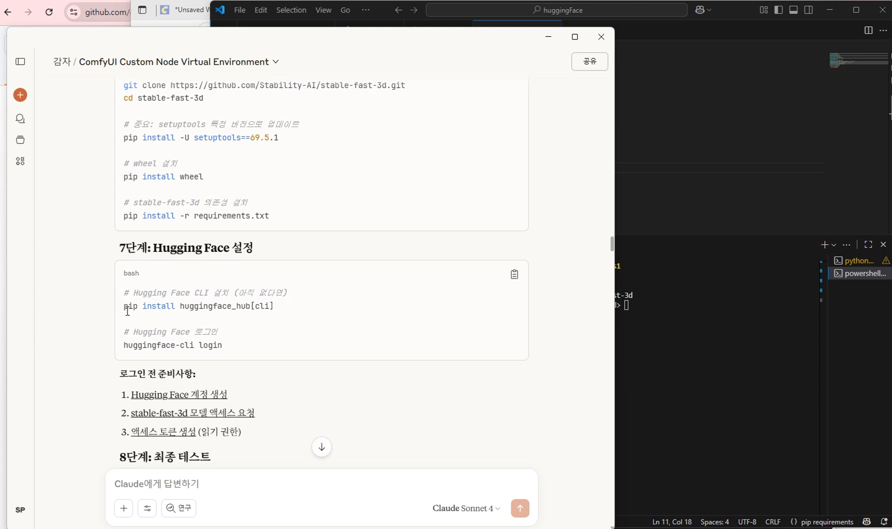
pyautogui.moveTo(122, 308); pyautogui.dragTo(300, 307)
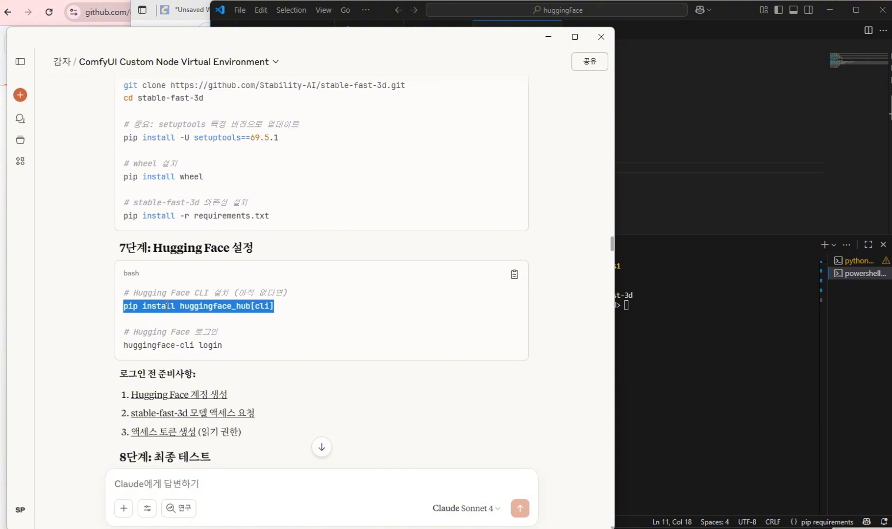
pyautogui.click(682, 316)
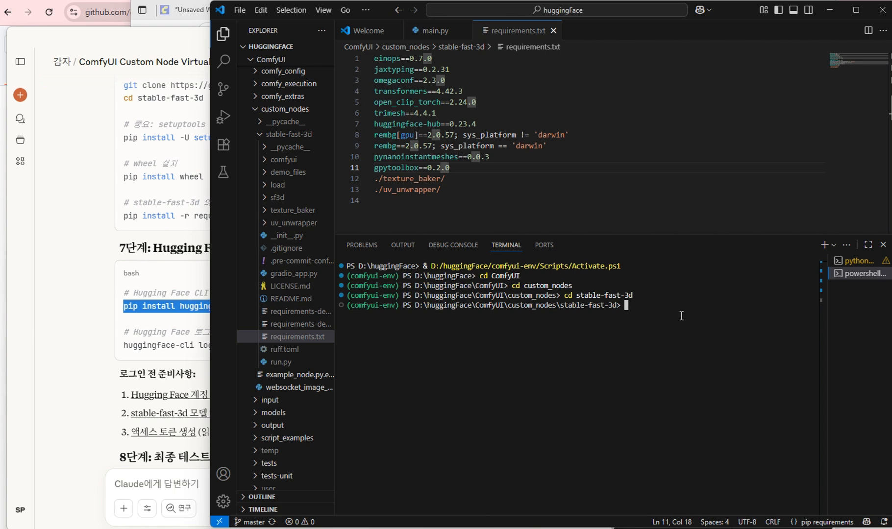
pyautogui.hotkey('ctrl', 'c')
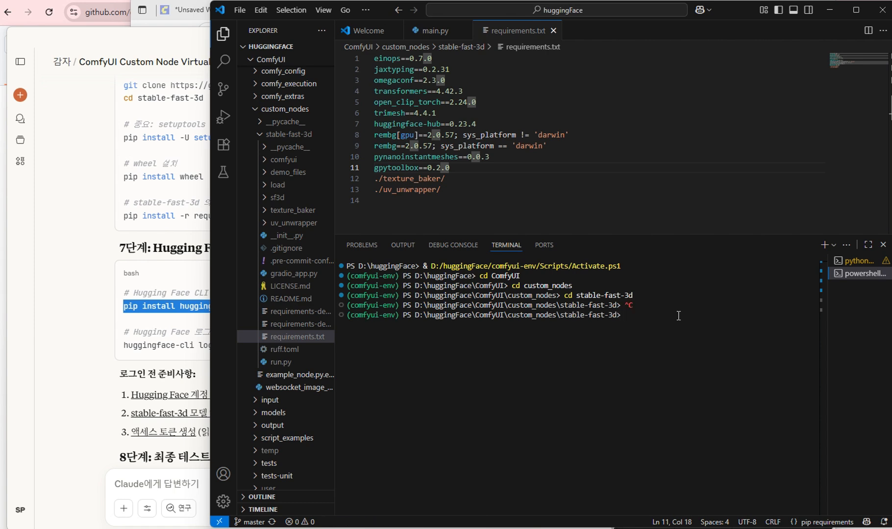
pyautogui.hotkey('ctrl', 'v')
pyautogui.press('Escape')
# Copy "pip install huggingface_hub[cli]" from the Claude chat's Hugging Face setup step and paste it at the terminal prompt.
pyautogui.click(112, 345)
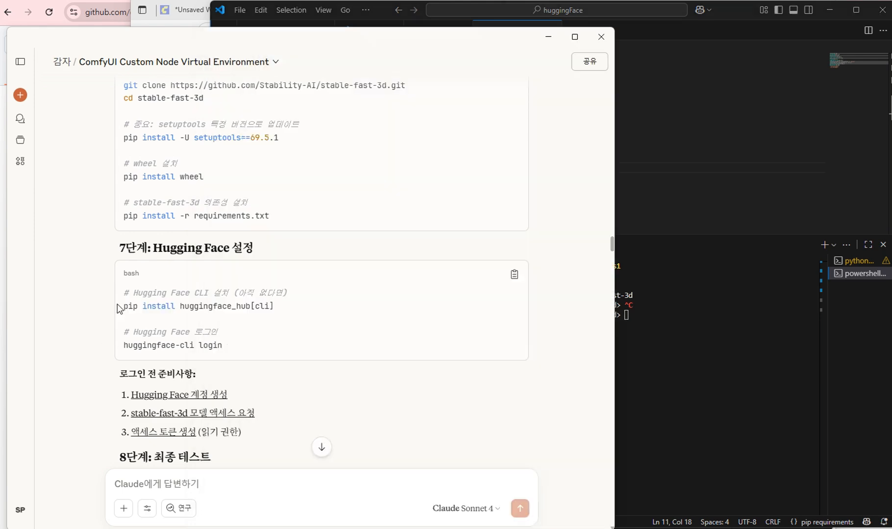
pyautogui.moveTo(121, 306); pyautogui.dragTo(342, 316)
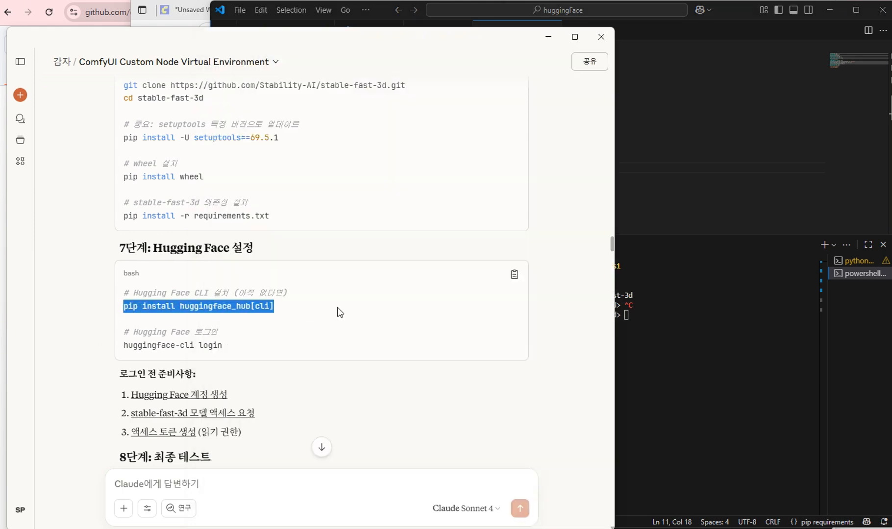
pyautogui.hotkey('ctrl', 'c')
pyautogui.click(728, 333)
pyautogui.hotkey('ctrl', 'v')
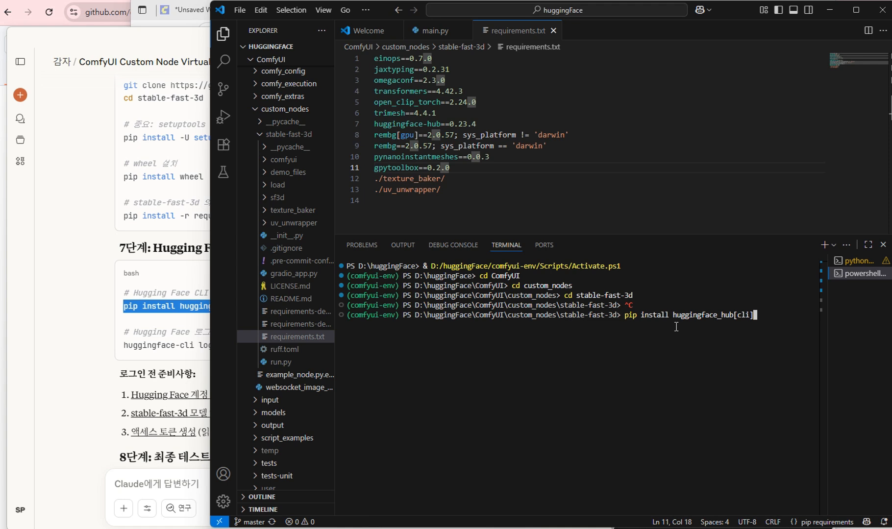
# Copy "huggingface-cli login" from the Claude chat and clear the pip install command from the terminal prompt in VS Code.
pyautogui.click(90, 350)
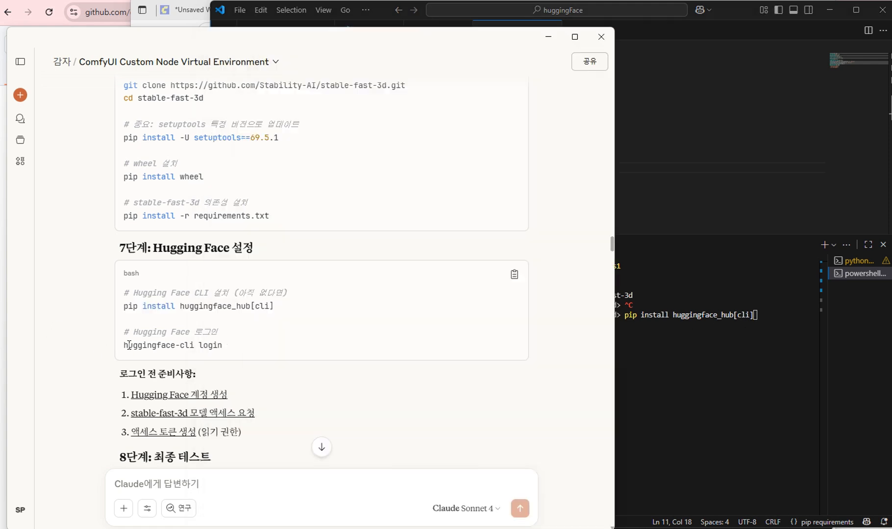
pyautogui.moveTo(123, 346); pyautogui.dragTo(265, 354)
pyautogui.hotkey('ctrl', 'c')
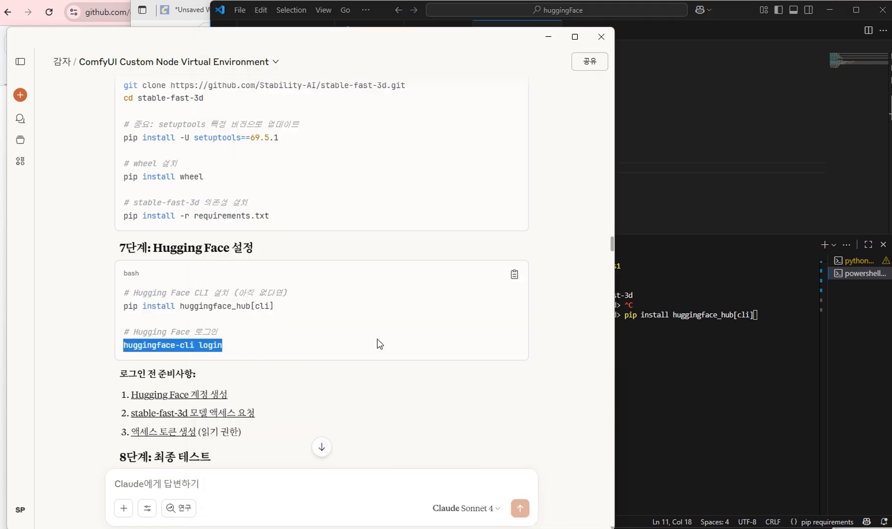
pyautogui.click(786, 347)
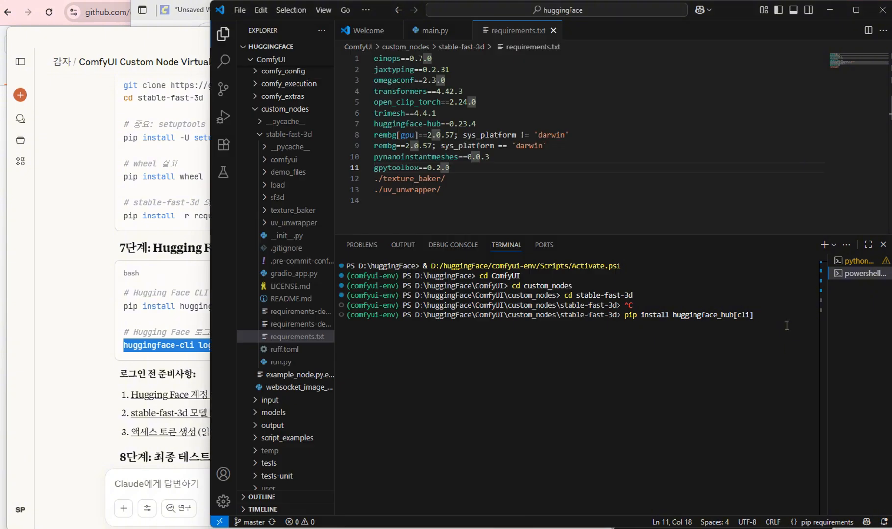
pyautogui.press('BackSpace')
pyautogui.press('BackSpace')
pyautogui.press('BackSpace')
pyautogui.press('BackSpace')
pyautogui.press('BackSpace')
pyautogui.press('BackSpace')
pyautogui.press('BackSpace')
pyautogui.press('BackSpace')
pyautogui.press('BackSpace')
pyautogui.press('BackSpace')
pyautogui.press('BackSpace')
pyautogui.press('BackSpace')
pyautogui.press('BackSpace')
pyautogui.press('BackSpace')
pyautogui.press('BackSpace')
pyautogui.press('BackSpace')
pyautogui.press('BackSpace')
pyautogui.press('BackSpace')
pyautogui.press('BackSpace')
pyautogui.press('BackSpace')
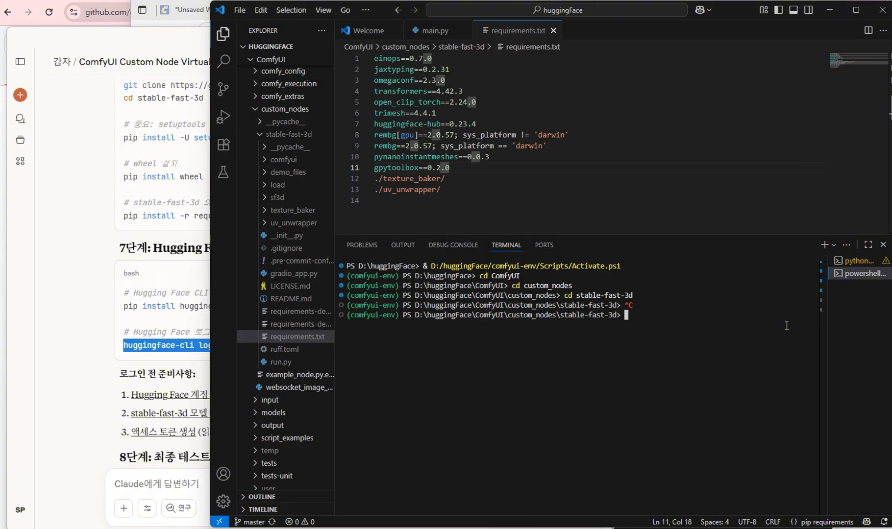
# Copy "huggingface-cli login" from the Claude chat again and run it in the stable-fast-3d terminal.
pyautogui.click(110, 335)
pyautogui.moveTo(123, 346); pyautogui.dragTo(252, 347)
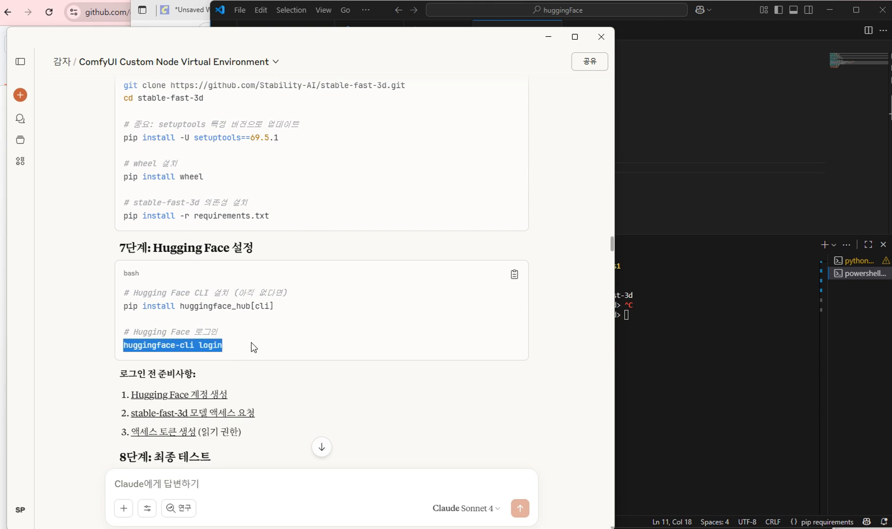
pyautogui.hotkey('ctrl', 'c')
pyautogui.click(681, 370)
pyautogui.hotkey('ctrl', 'v')
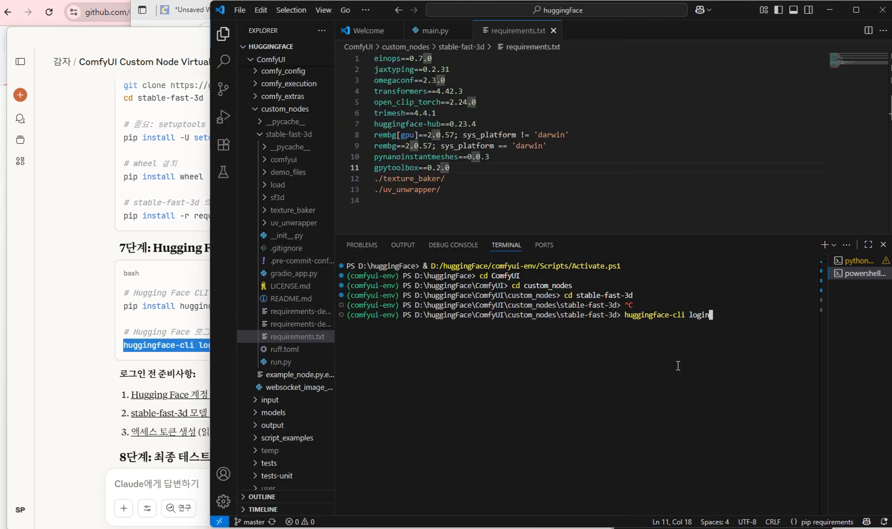
pyautogui.press('Return')
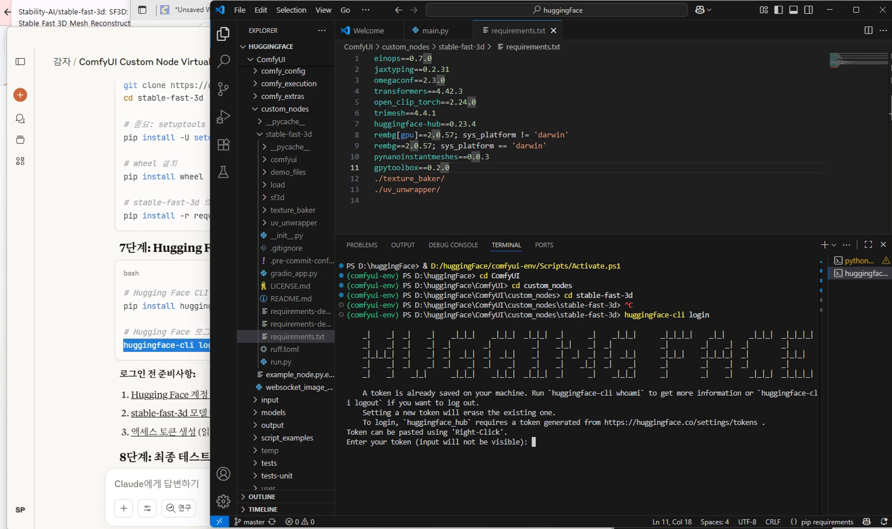
# Review the login prerequisites and final test step in the Claude chat, and check the terminal's token prompt for the token page address.
pyautogui.click(91, 292)
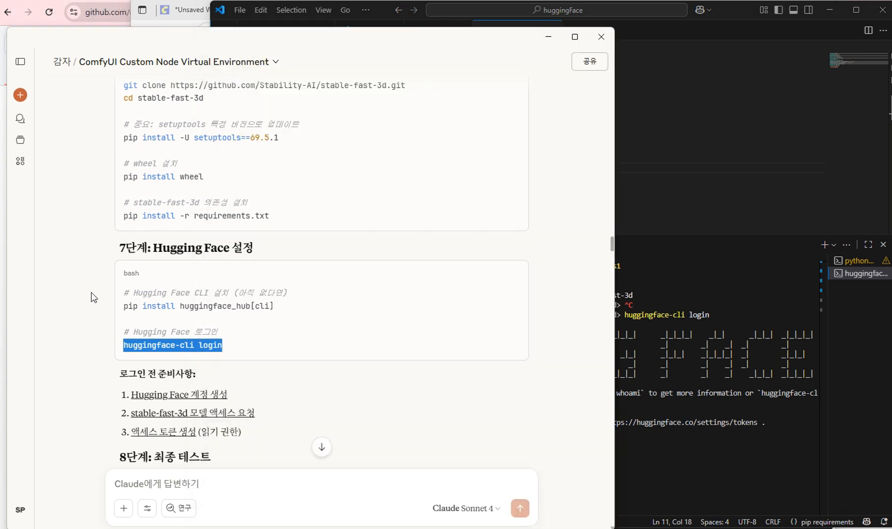
pyautogui.scroll(-3, 98, 299)
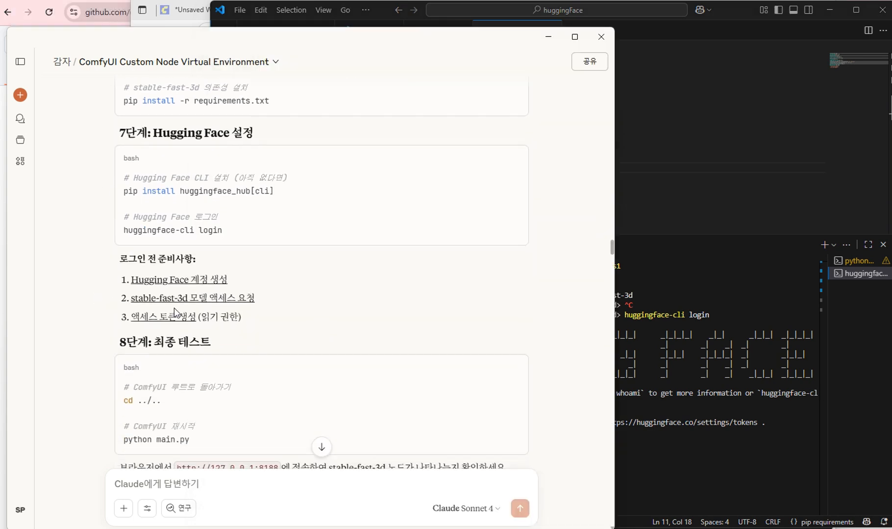
pyautogui.scroll(-1, 158, 326)
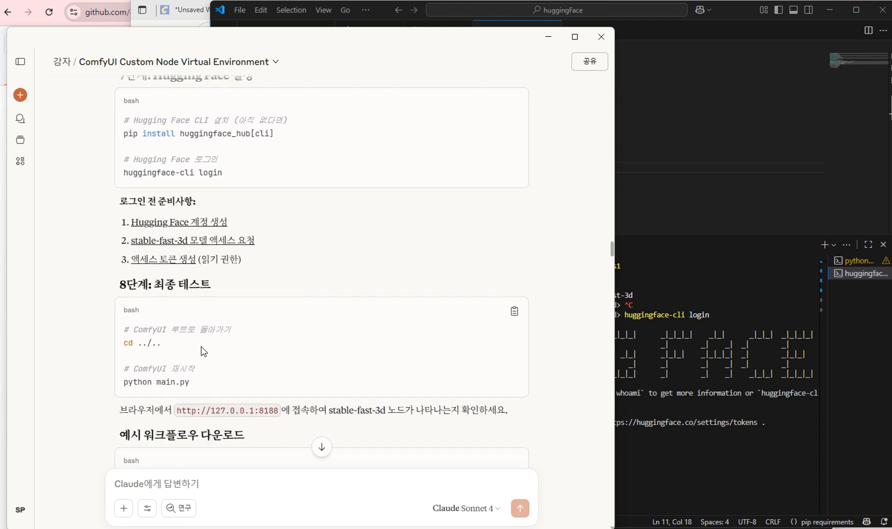
pyautogui.scroll(1, 203, 351)
pyautogui.click(61, 2)
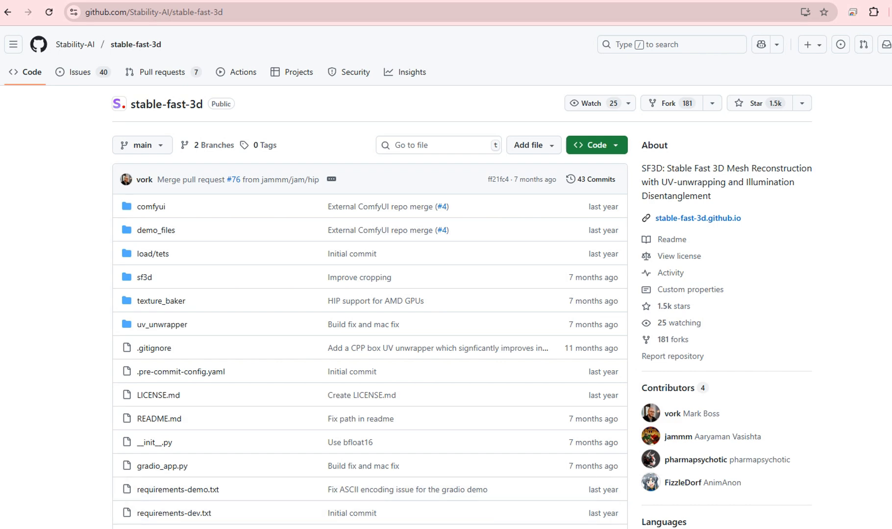
pyautogui.click(366, 528)
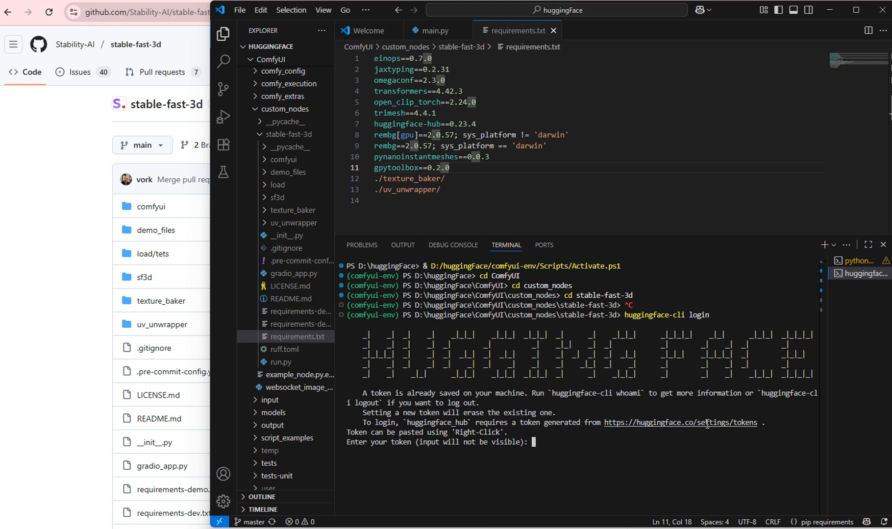
# Switch to the browser, return to the "stable fast 3d" Google results and open the stabilityai/stable-fast-3d model page on Hugging Face.
pyautogui.click(69, 229)
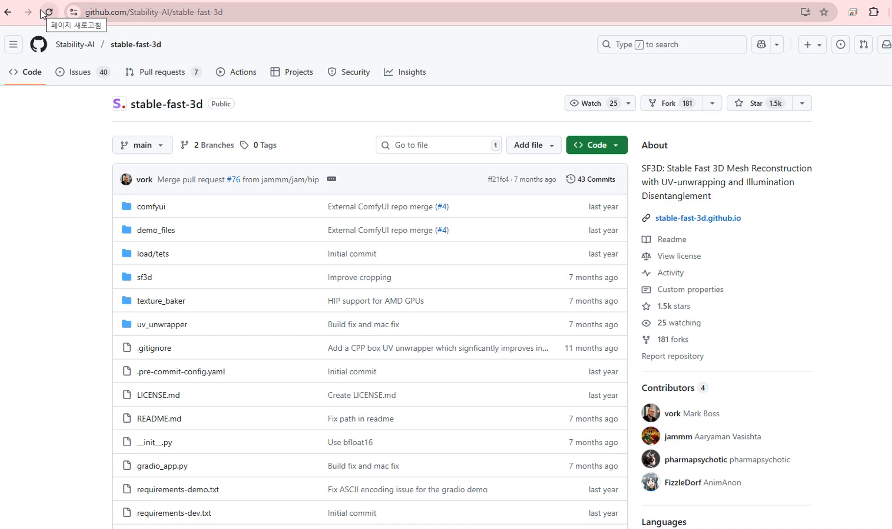
pyautogui.click(10, 19)
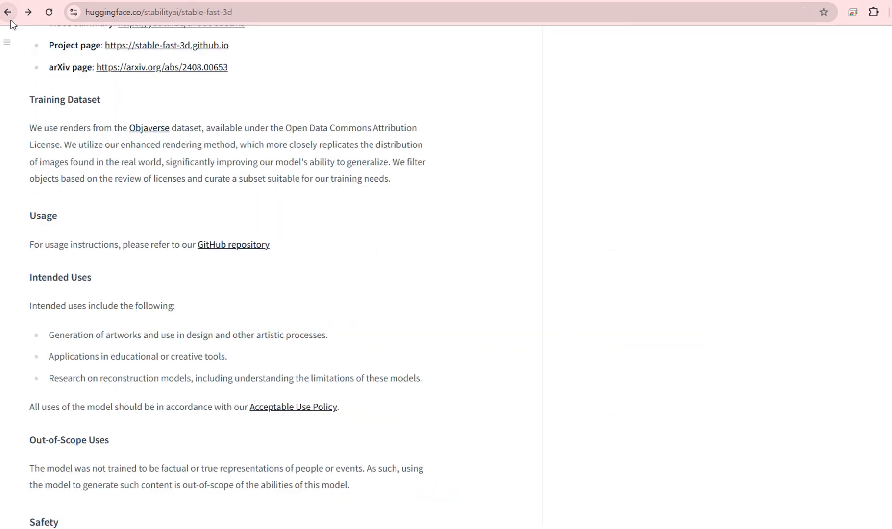
pyautogui.click(10, 20)
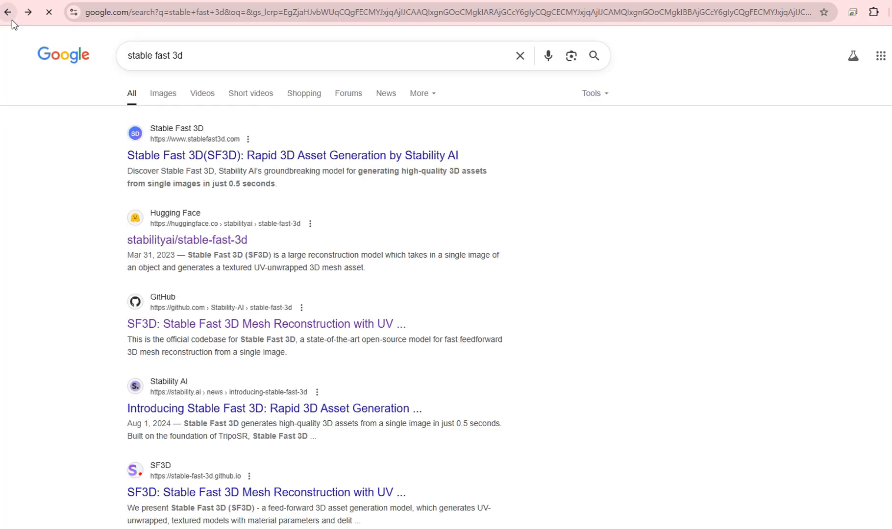
pyautogui.click(12, 20)
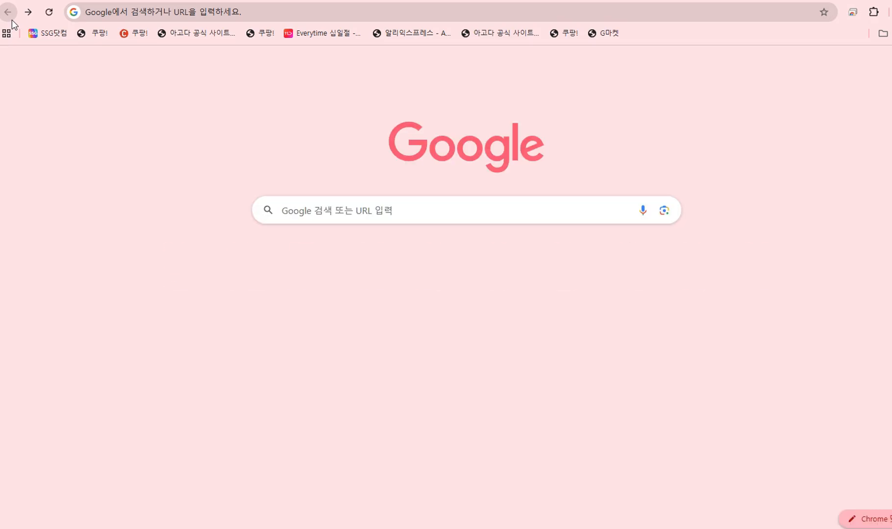
pyautogui.click(32, 17)
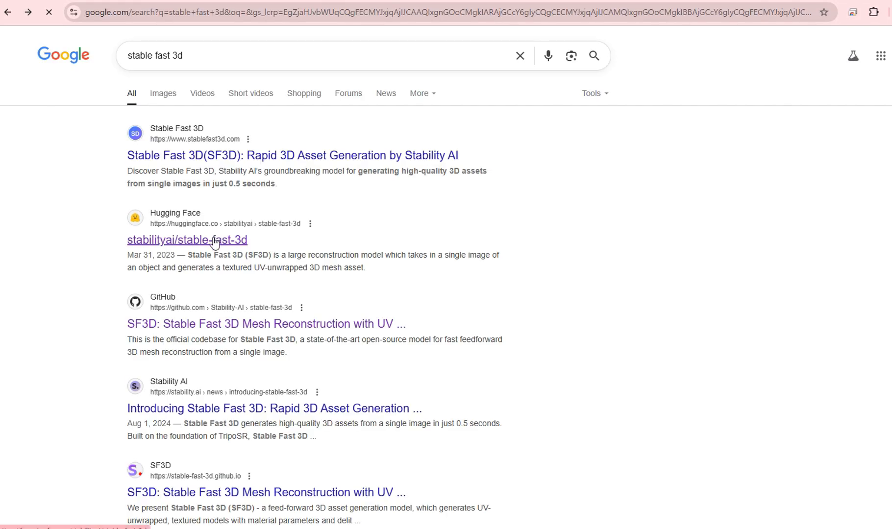
pyautogui.click(216, 241)
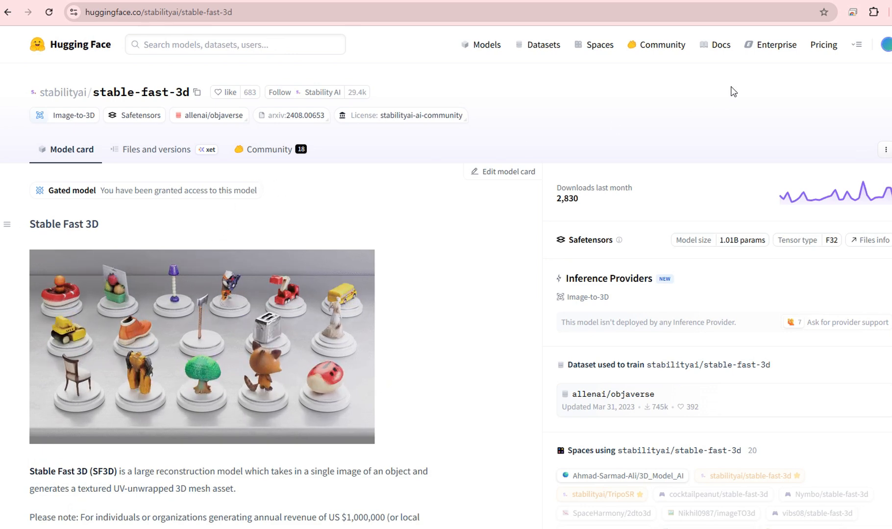
# Open the account's Access Tokens page and examine the stable-fast-3d-token entry by highlighting its name.
pyautogui.click(885, 49)
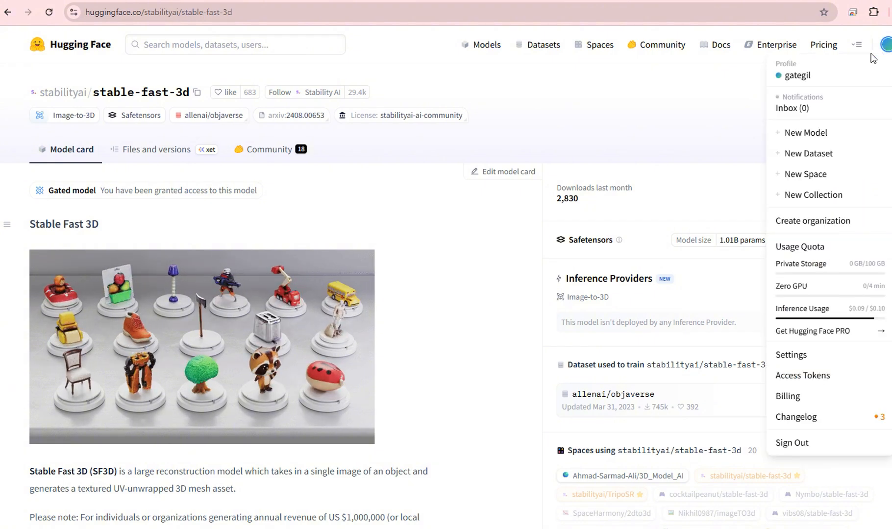
pyautogui.click(816, 376)
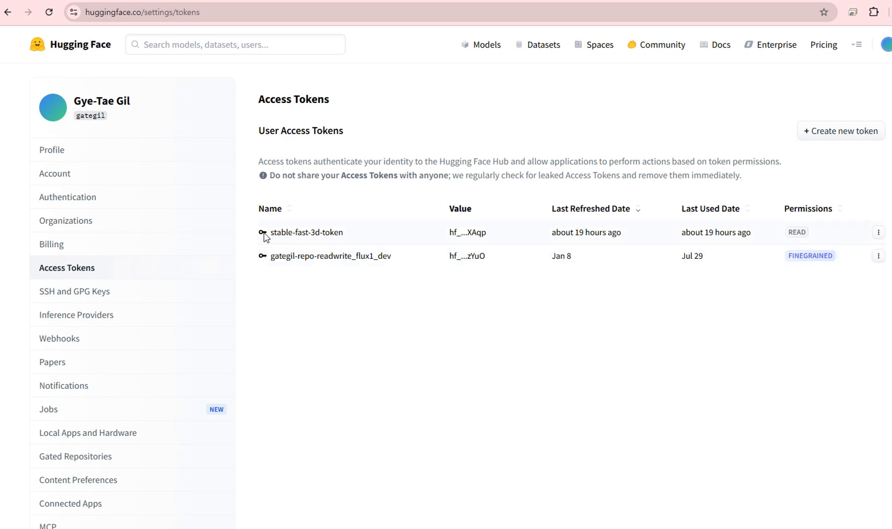
pyautogui.moveTo(271, 235); pyautogui.dragTo(339, 234)
pyautogui.click(346, 233)
pyautogui.moveTo(270, 233); pyautogui.dragTo(344, 235)
pyautogui.click(345, 236)
pyautogui.tripleClick(344, 235)
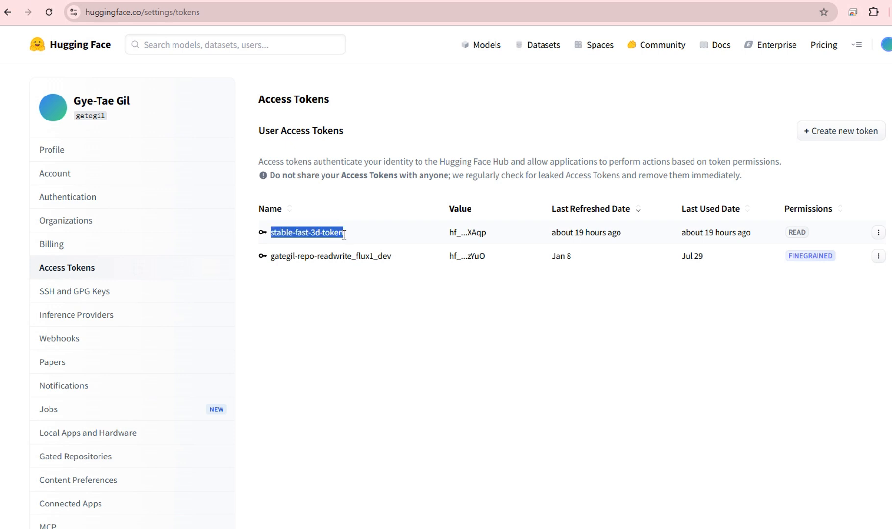
pyautogui.click(366, 233)
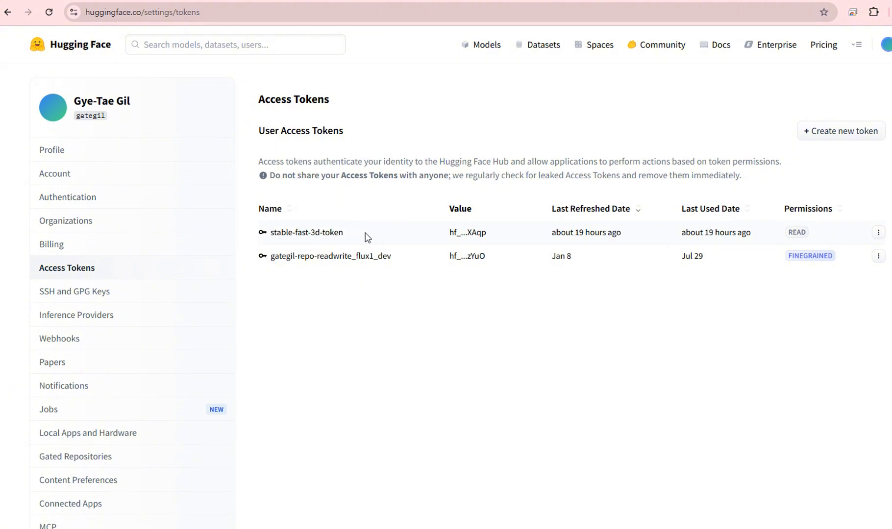
pyautogui.click(885, 45)
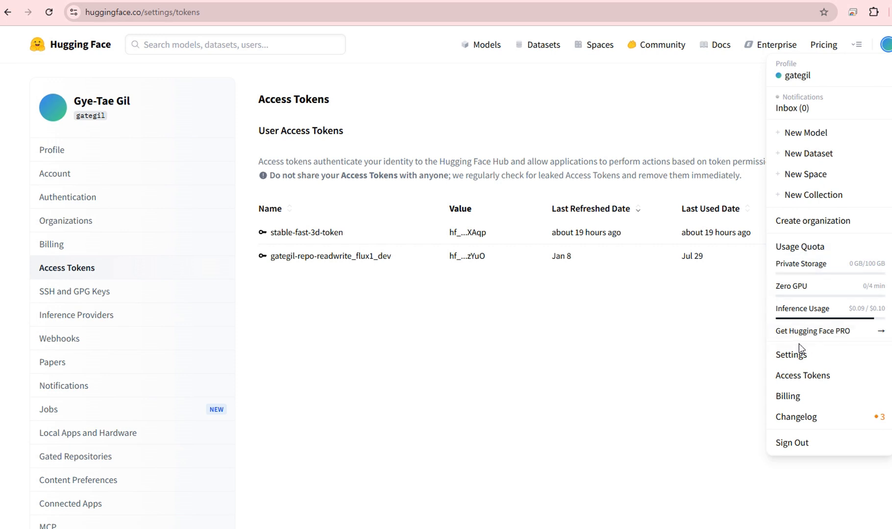
pyautogui.click(793, 355)
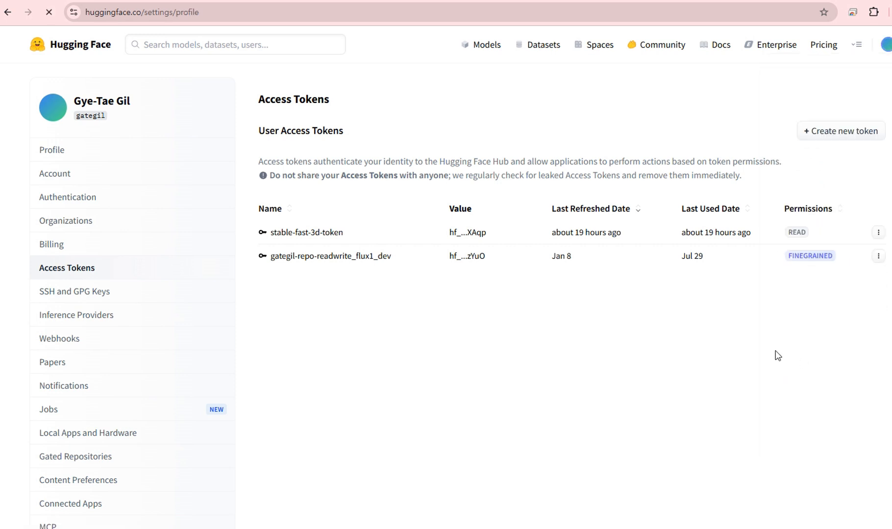
pyautogui.click(8, 13)
# Copy the existing stable-fast-3d token's name and start a new fine-grained access token named "stable-fast-3d-token".
pyautogui.moveTo(271, 233); pyautogui.dragTo(343, 232)
pyautogui.click(356, 231)
pyautogui.click(347, 231)
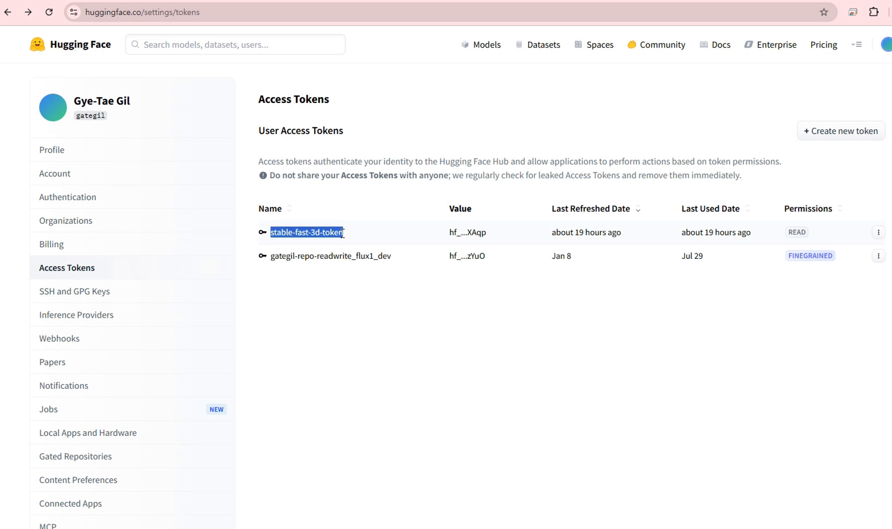
pyautogui.click(839, 139)
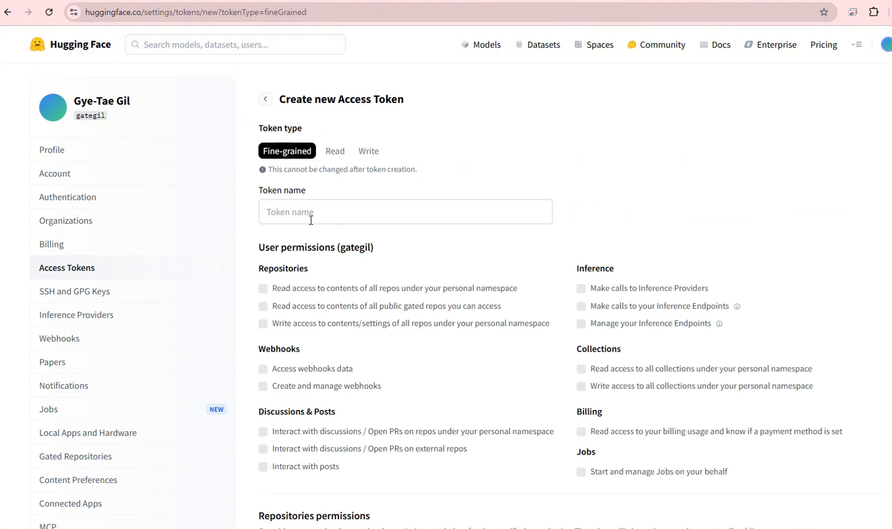
pyautogui.click(299, 216)
pyautogui.hotkey('ctrl', 'v')
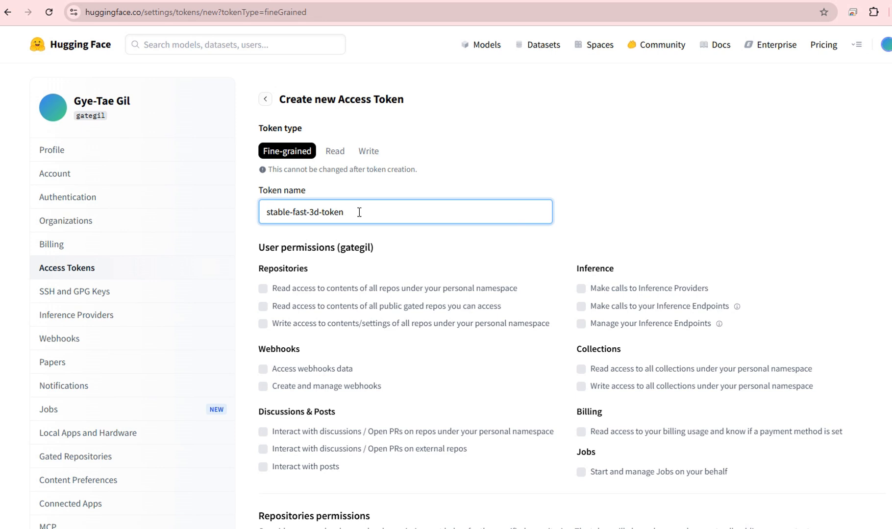
pyautogui.click(672, 205)
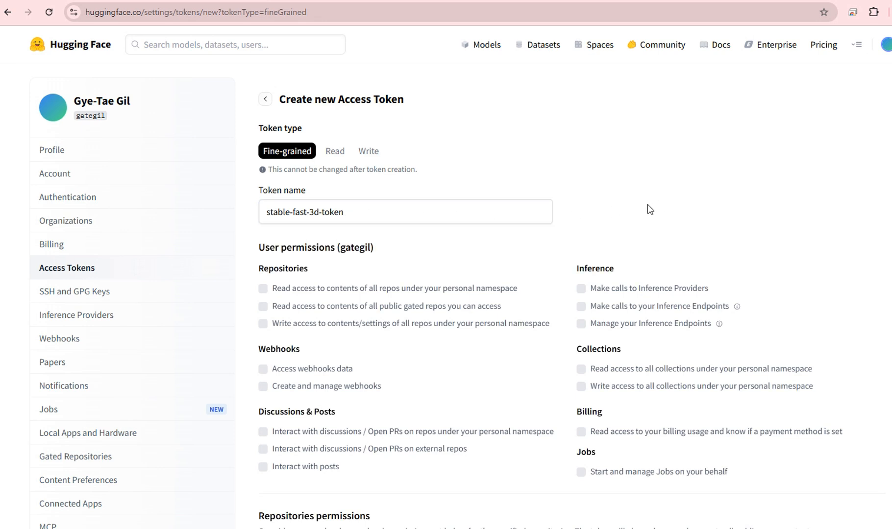
# Grant the token read access to all repos under the personal namespace and review the remaining permissions down to the token creation option.
pyautogui.click(263, 290)
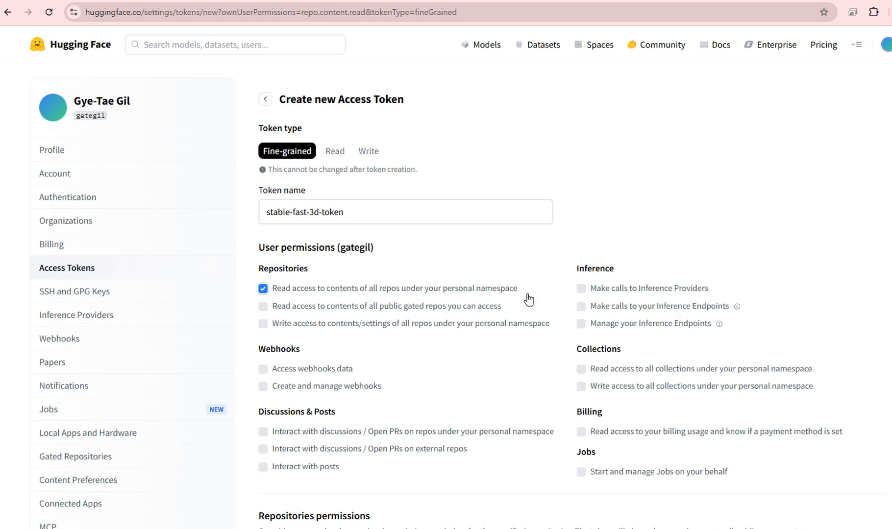
pyautogui.scroll(-3, 534, 300)
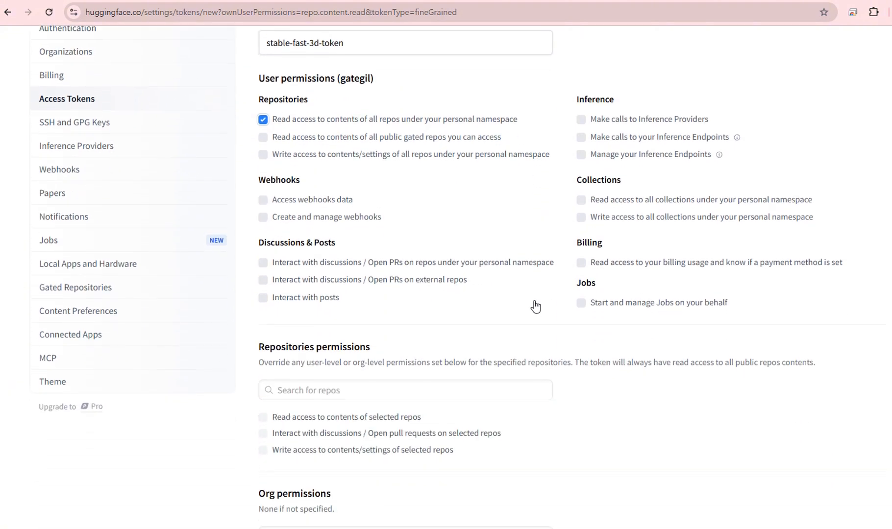
pyautogui.scroll(-5, 533, 306)
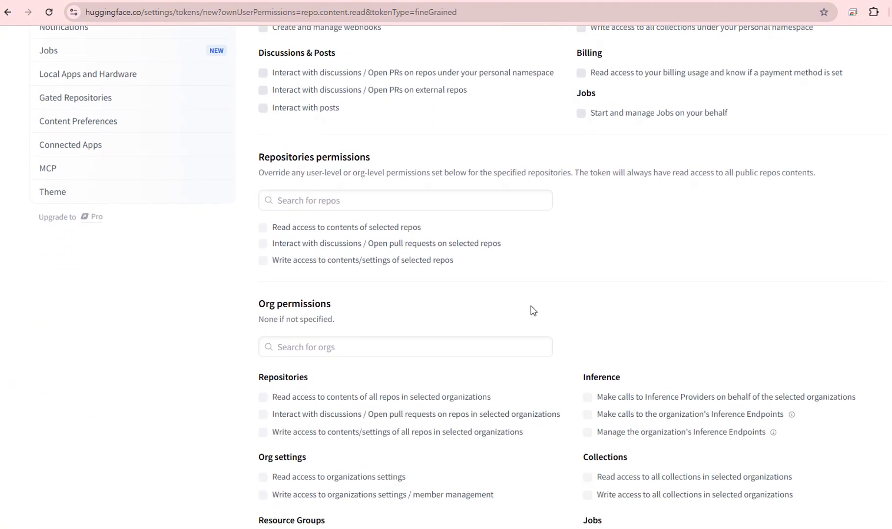
pyautogui.scroll(-1, 531, 307)
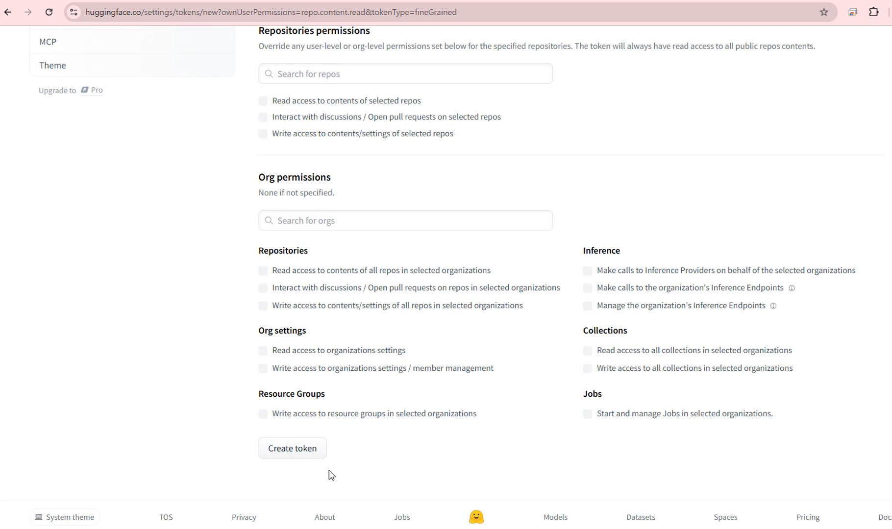
pyautogui.scroll(1, 419, 412)
pyautogui.scroll(10, 419, 412)
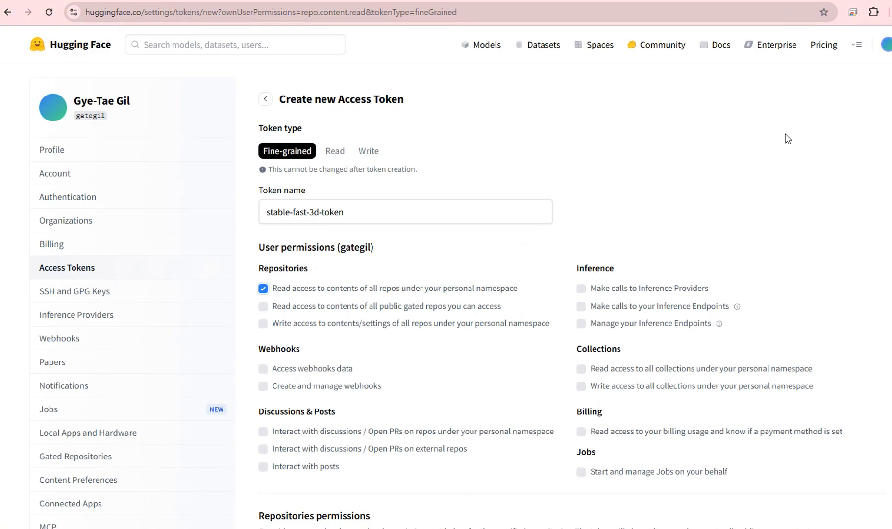
# Leave the unfinished token form for the account's Access Tokens list, and switch to the VS Code window.
pyautogui.click(787, 135)
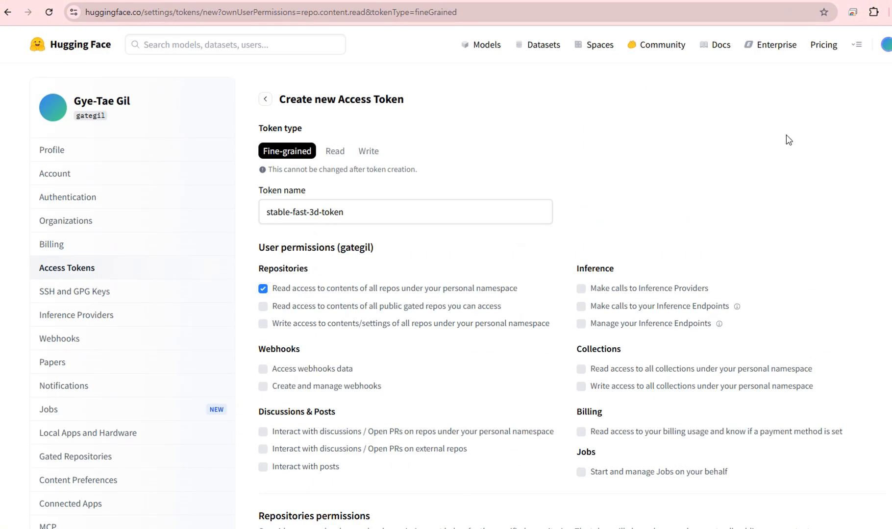
pyautogui.click(888, 46)
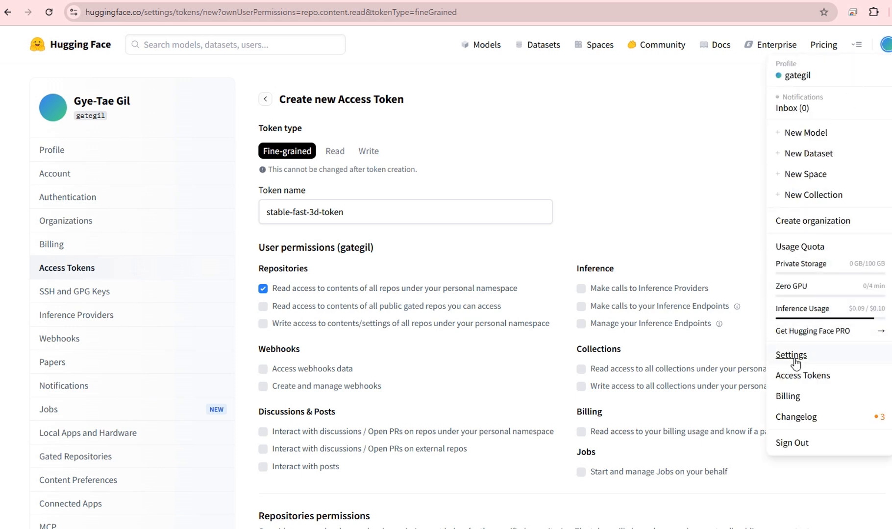
pyautogui.click(796, 375)
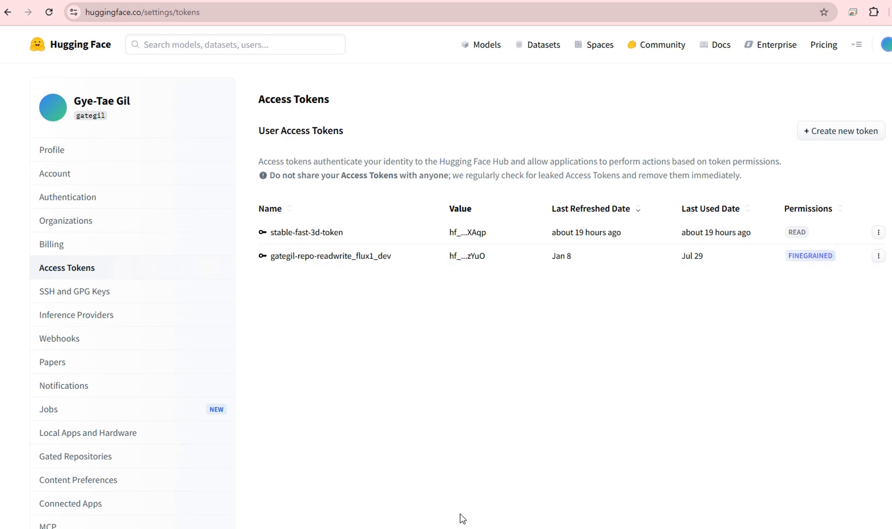
pyautogui.moveTo(368, 528)
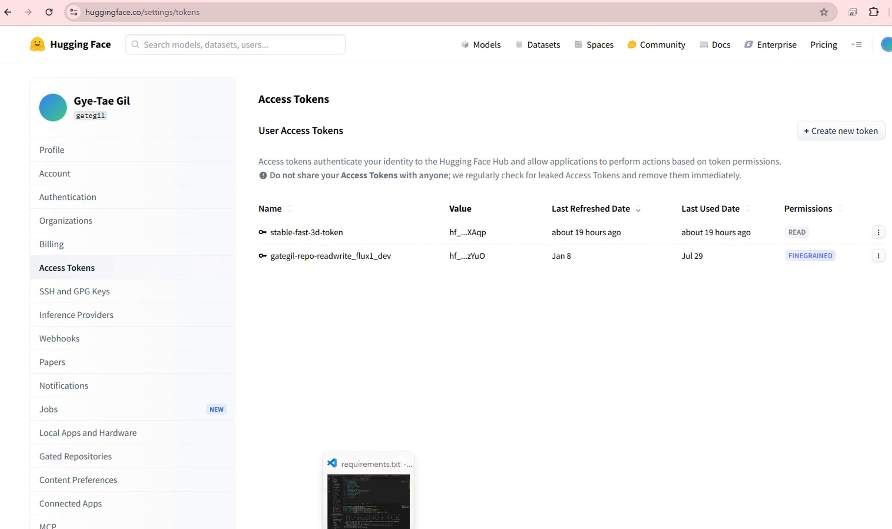
pyautogui.click(369, 528)
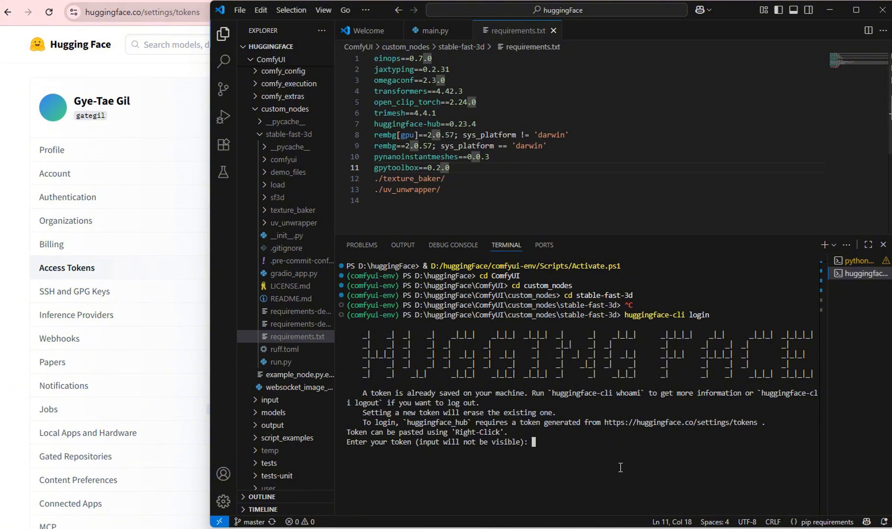
# Check the guide's final test section in the Claude chat and stop the ComfyUI server running in the VS Code python terminal.
pyautogui.hotkey('alt', 'Tab')
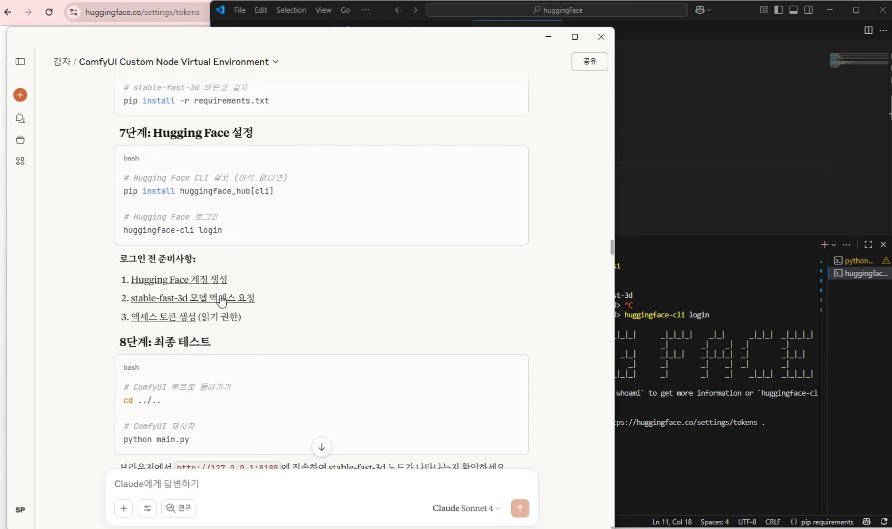
pyautogui.scroll(-2, 225, 308)
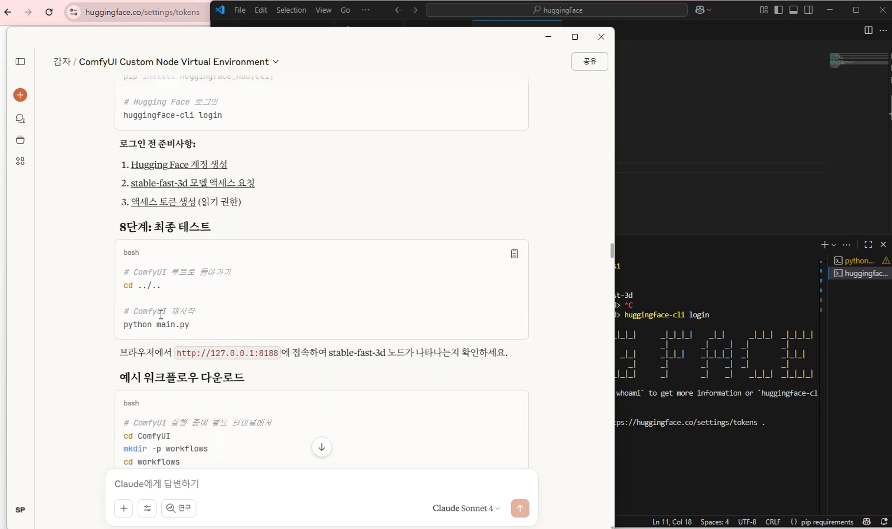
pyautogui.click(736, 455)
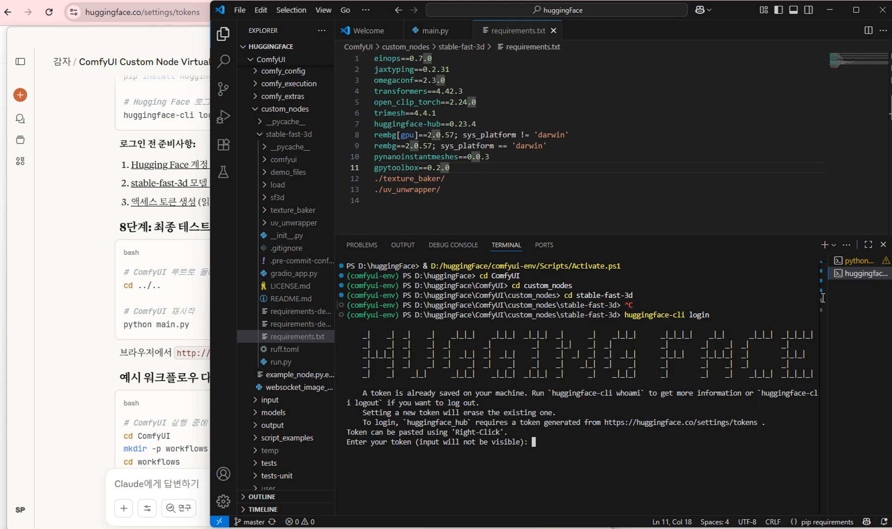
pyautogui.click(848, 263)
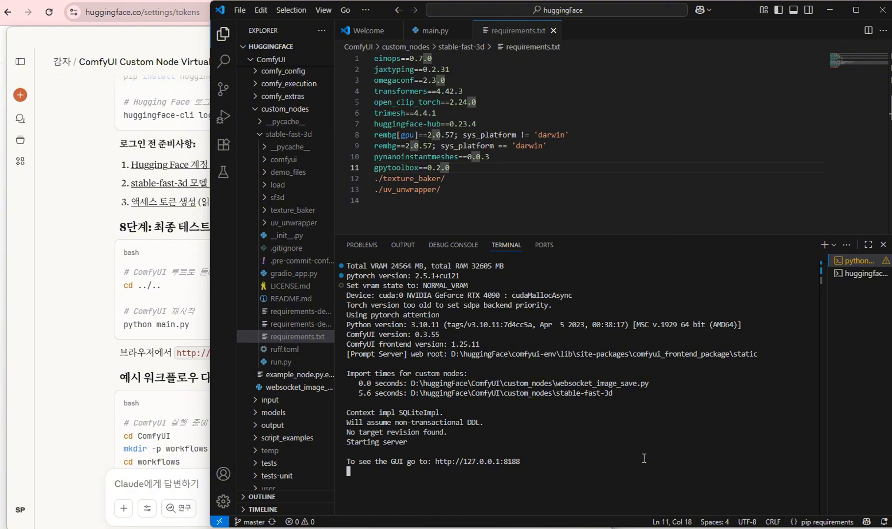
pyautogui.hotkey('ctrl', 'c')
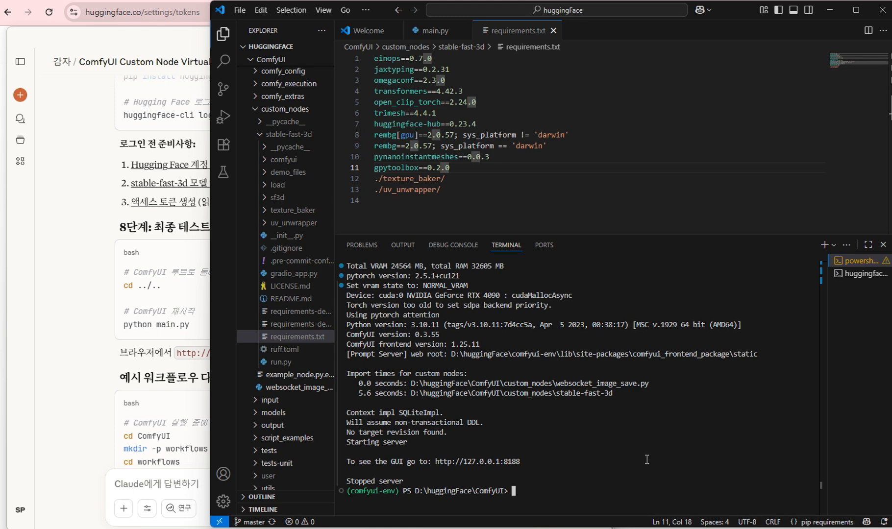
# Consult the guide's stable-fast-3d installation section in the Claude chat and change the VS Code terminal into the custom_nodes directory.
pyautogui.click(77, 163)
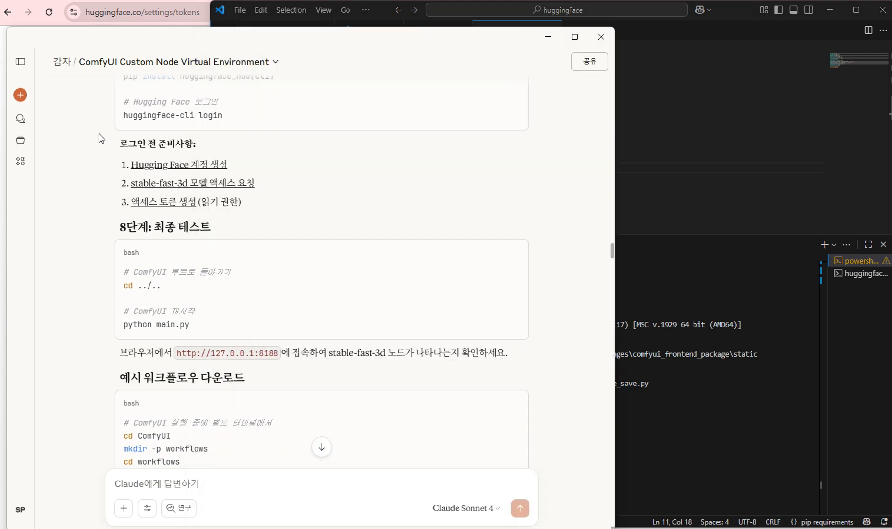
pyautogui.scroll(4, 141, 129)
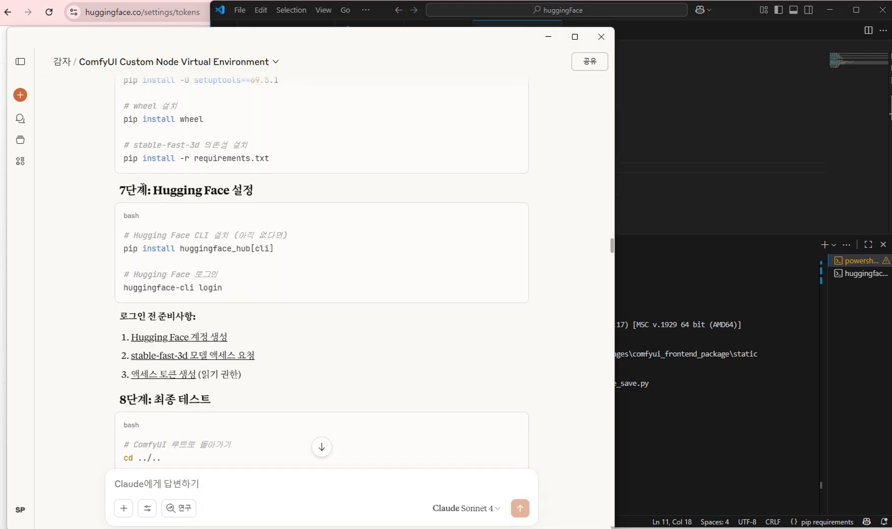
pyautogui.scroll(2, 129, 228)
pyautogui.scroll(3, 141, 147)
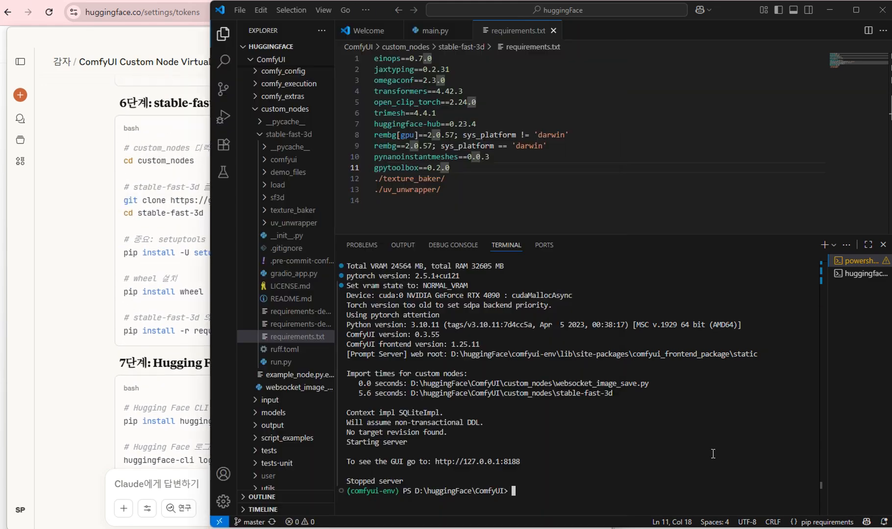
pyautogui.click(713, 451)
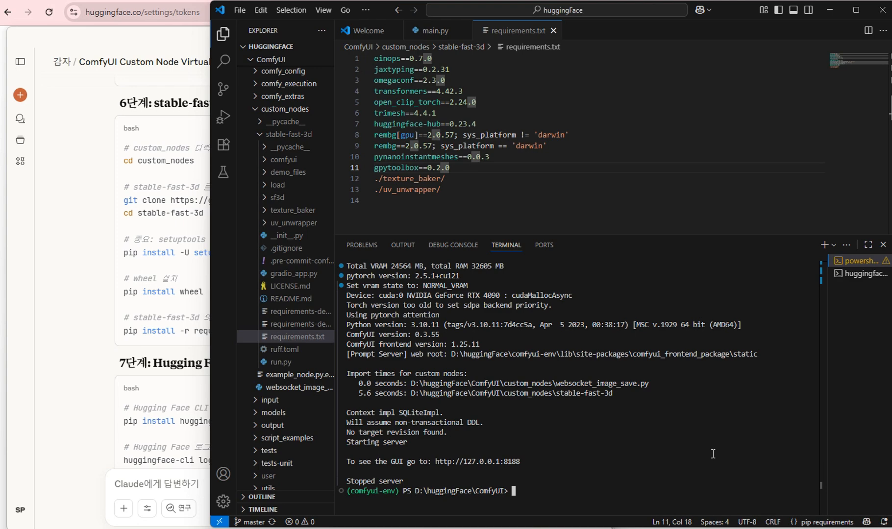
pyautogui.write('cd cu')
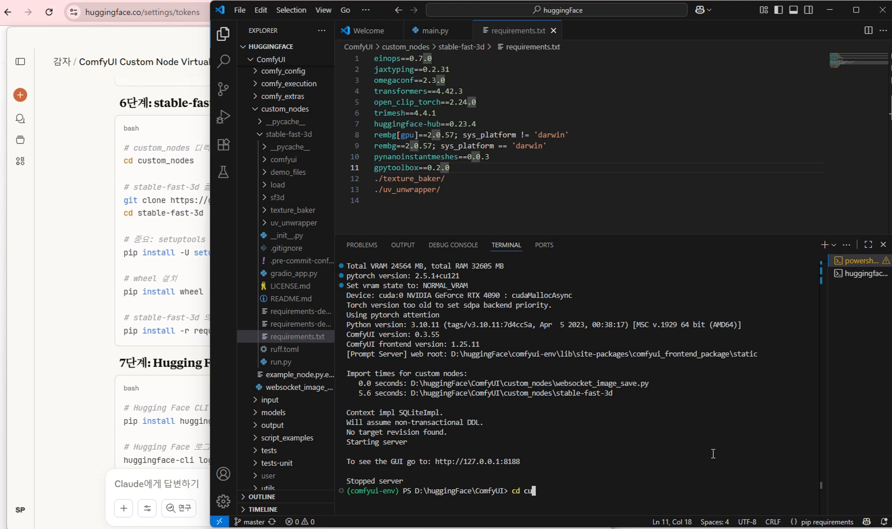
pyautogui.write('stom_nodes')
pyautogui.press('Return')
# Try to change into a directory named statle-fast-3d inside custom_nodes.
pyautogui.write('c')
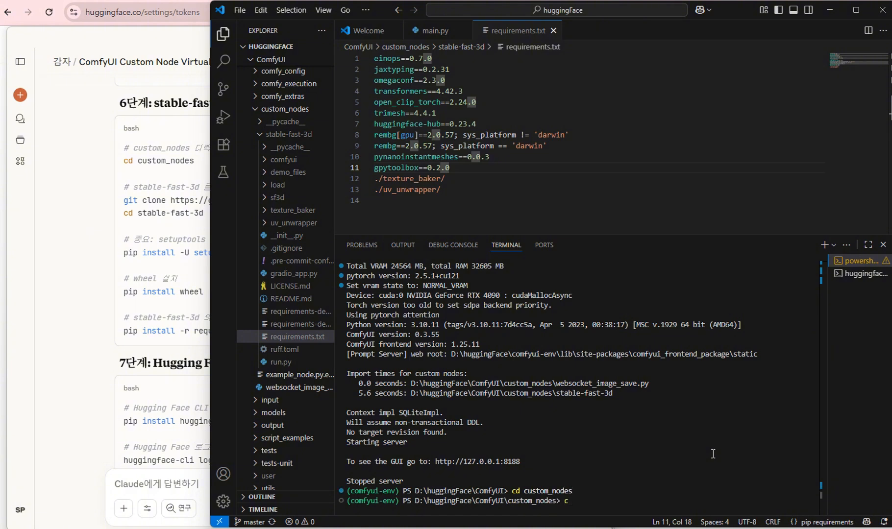
pyautogui.write('d stat')
pyautogui.write('l')
pyautogui.write('e-fast-3')
pyautogui.write('d')
pyautogui.press('Return')
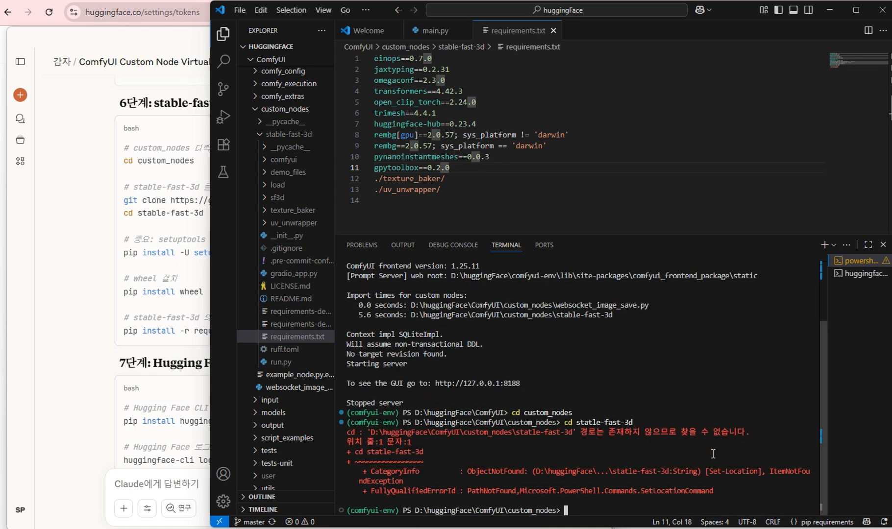
# Change the terminal into the stable-fast-3d directory with cd stable-fast-3d.
pyautogui.write('cd stab')
pyautogui.write('le=-')
pyautogui.press('BackSpace')
pyautogui.press('BackSpace')
pyautogui.write('-fast-3d')
pyautogui.press('Return')
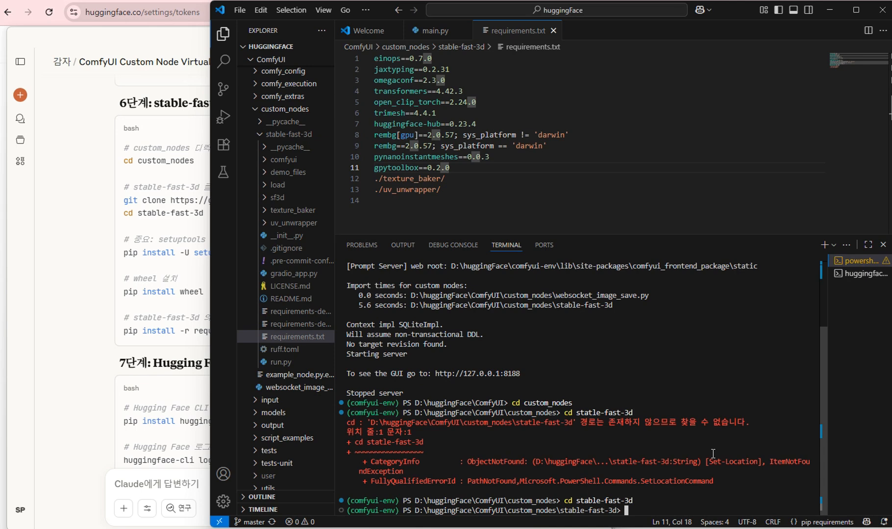
# Switch to the Claude chat and examine the guide's cd stable-fast-3d and huggingface-cli login commands by highlighting them.
pyautogui.click(101, 199)
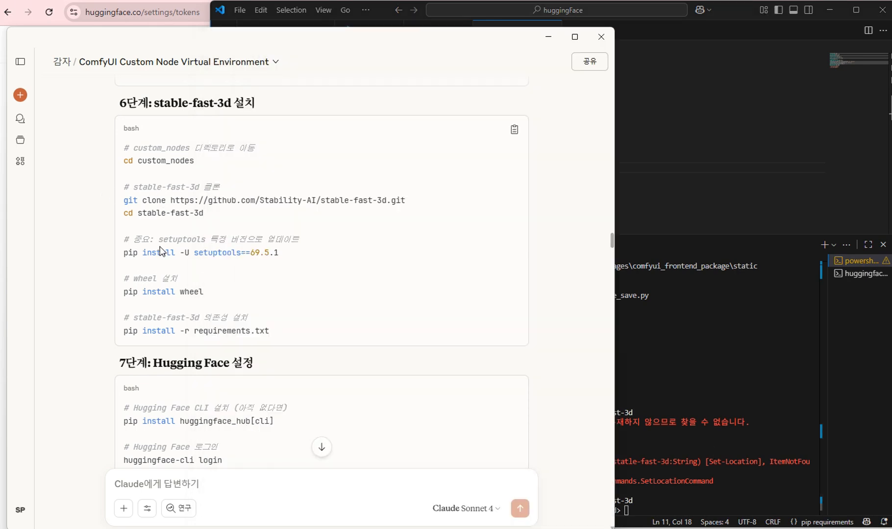
pyautogui.scroll(-1, 157, 256)
pyautogui.scroll(-1, 157, 256)
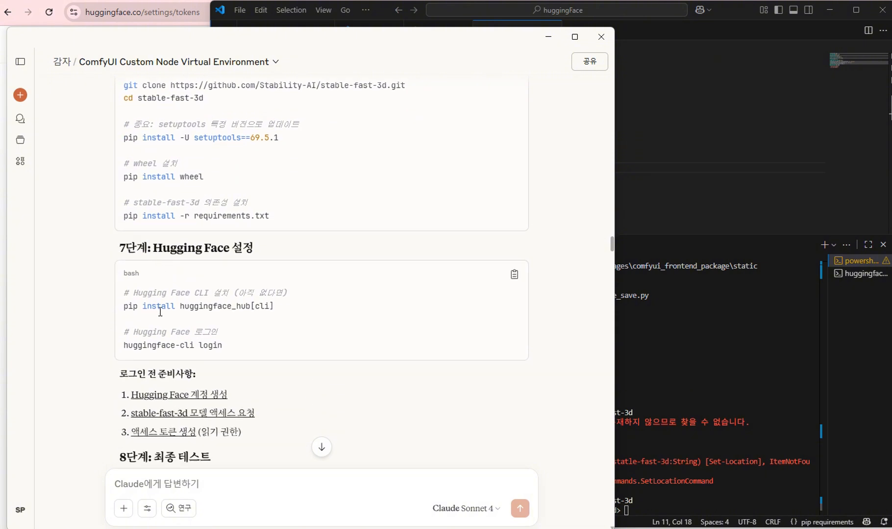
pyautogui.scroll(-1, 158, 318)
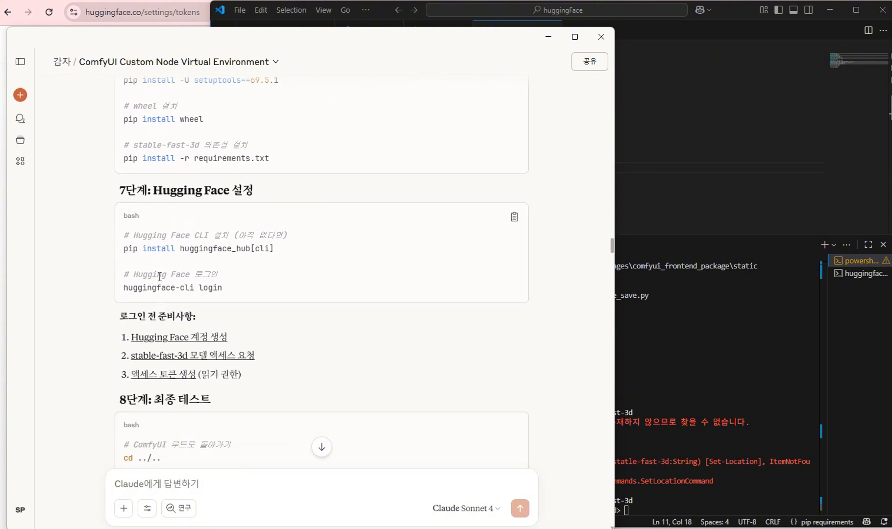
pyautogui.scroll(1, 162, 269)
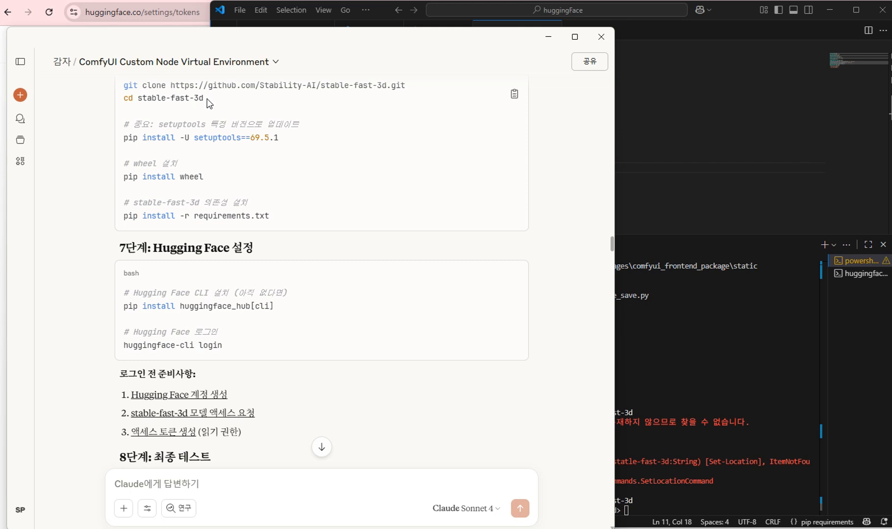
pyautogui.moveTo(208, 101); pyautogui.dragTo(124, 101)
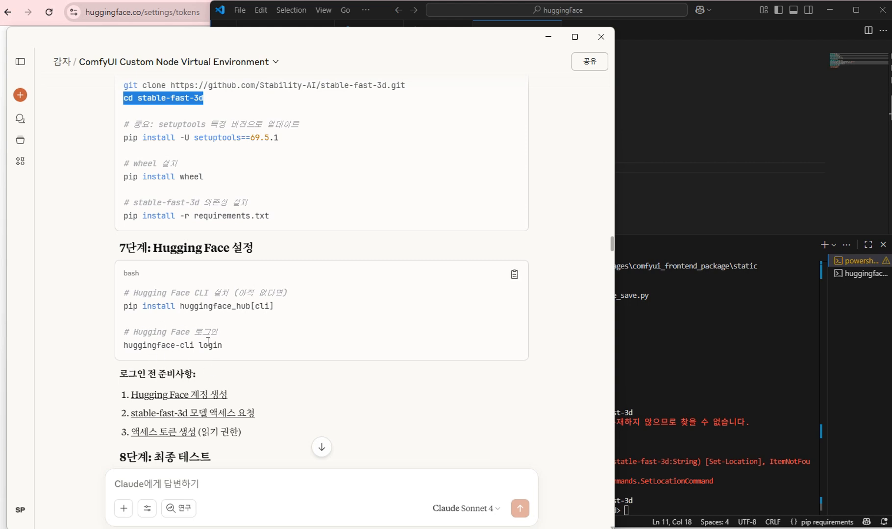
pyautogui.moveTo(123, 345); pyautogui.dragTo(246, 348)
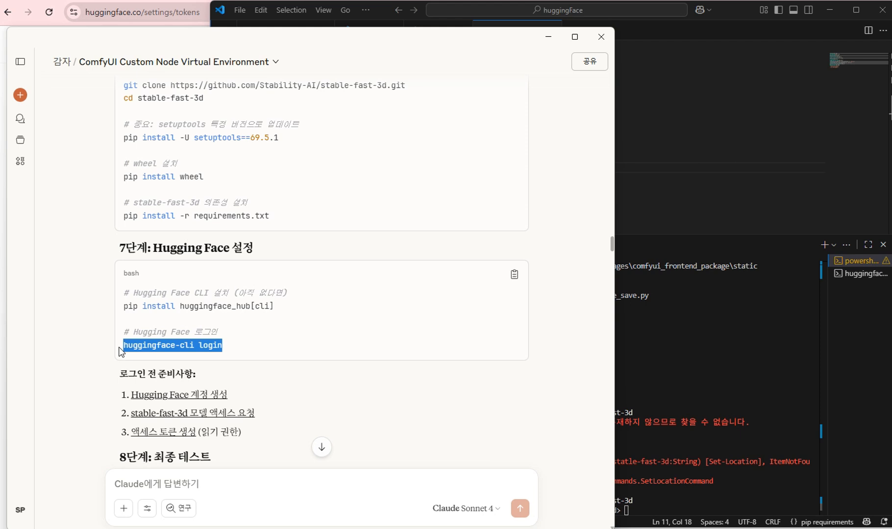
pyautogui.click(226, 349)
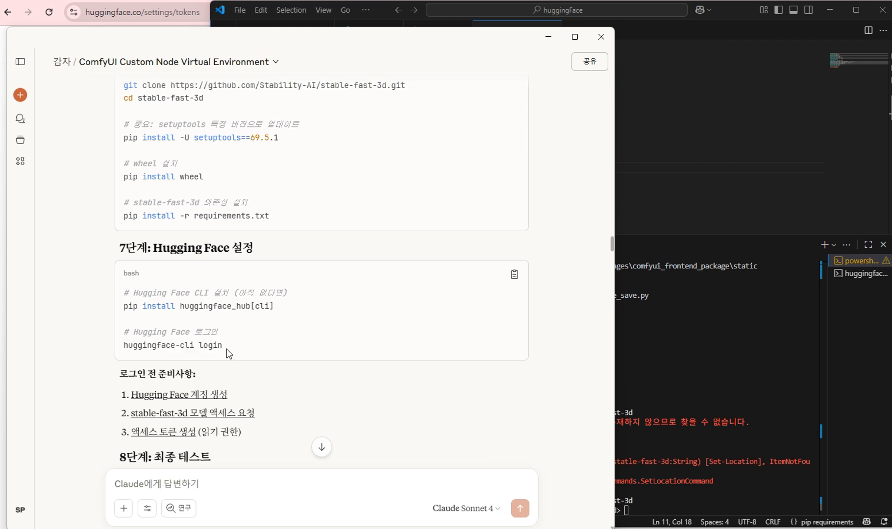
pyautogui.moveTo(227, 349); pyautogui.dragTo(123, 346)
pyautogui.click(233, 348)
pyautogui.scroll(-1, 233, 349)
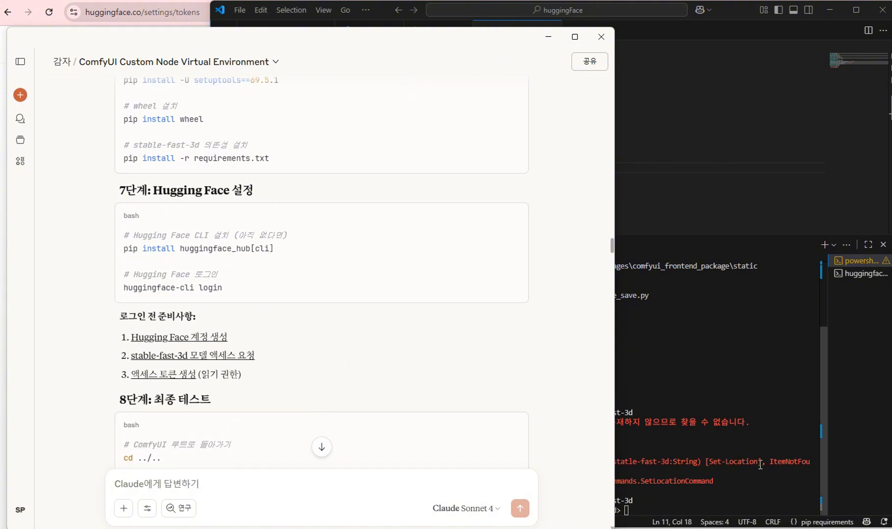
# Consult the guide's final test section and return the VS Code terminal to the ComfyUI root with cd ../..
pyautogui.click(751, 489)
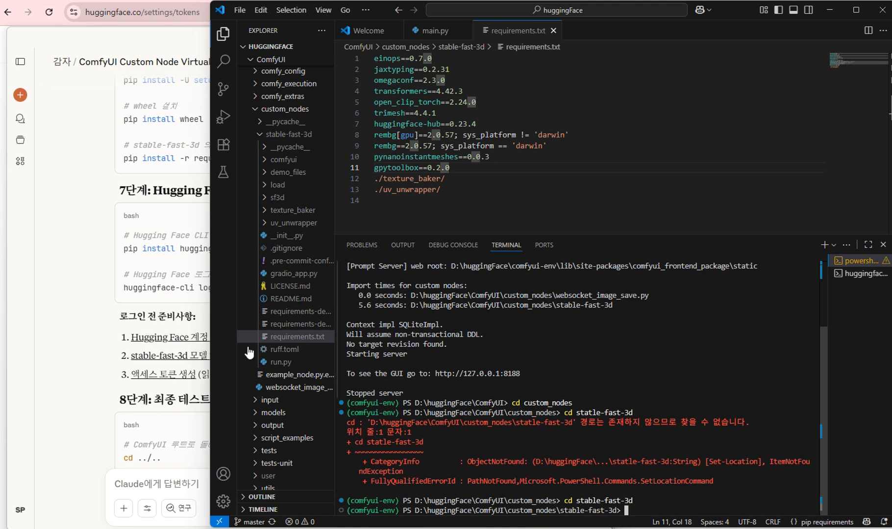
pyautogui.click(89, 347)
pyautogui.scroll(-3, 88, 351)
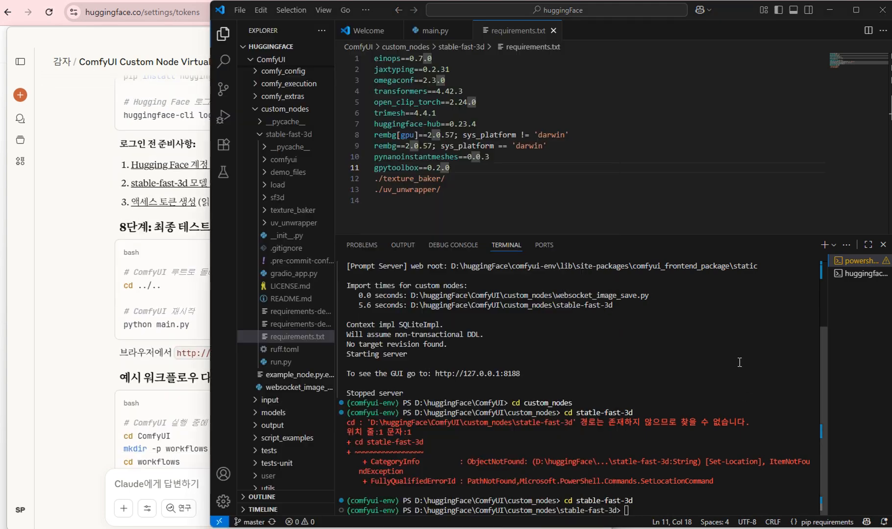
pyautogui.click(747, 387)
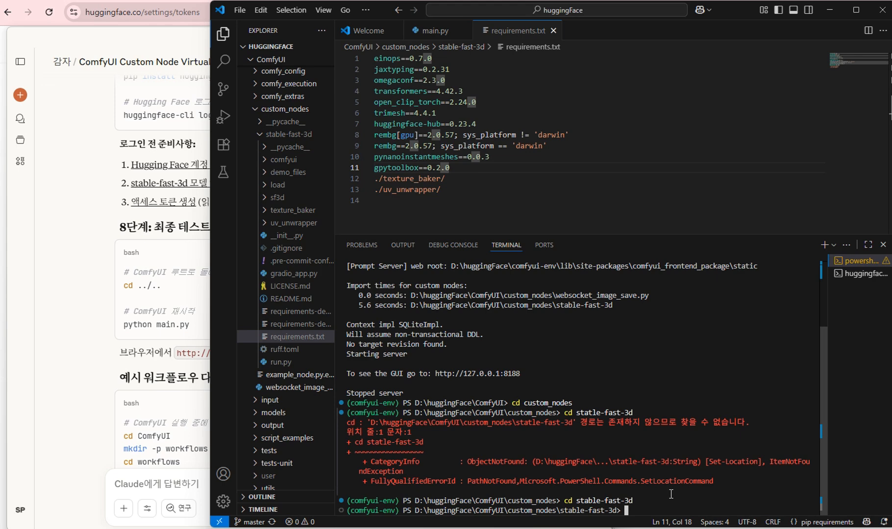
pyautogui.write('cd ../..')
pyautogui.press('Return')
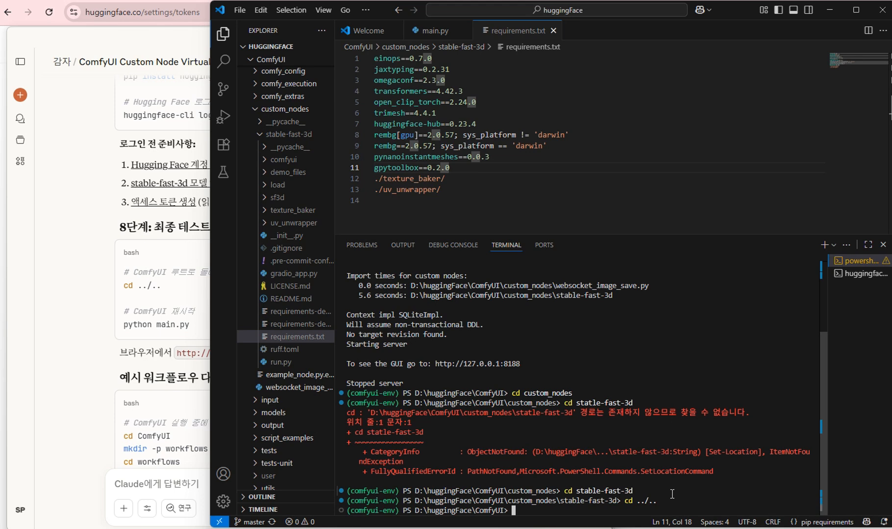
# Copy the python main.py command from the guide in the Claude chat and run it in the VS Code terminal to restart ComfyUI.
pyautogui.click(69, 353)
pyautogui.scroll(-3, 69, 353)
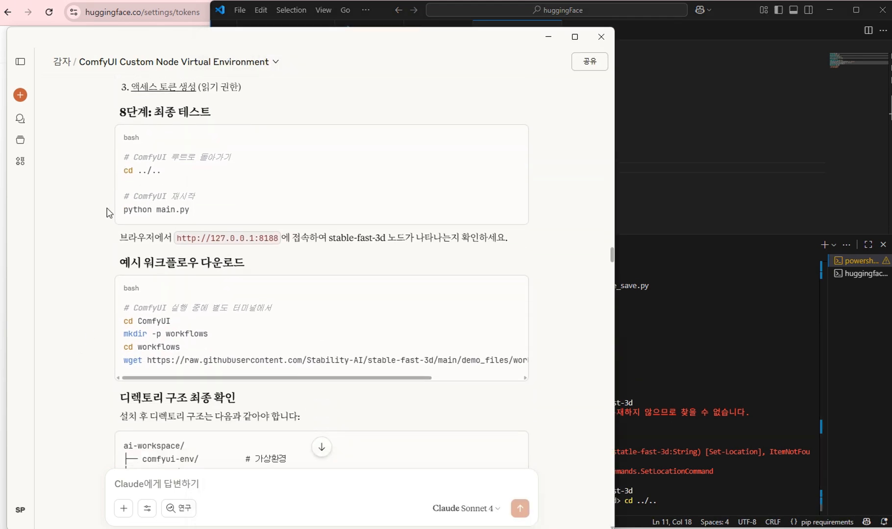
pyautogui.moveTo(123, 210); pyautogui.dragTo(213, 215)
pyautogui.hotkey('ctrl', 'c')
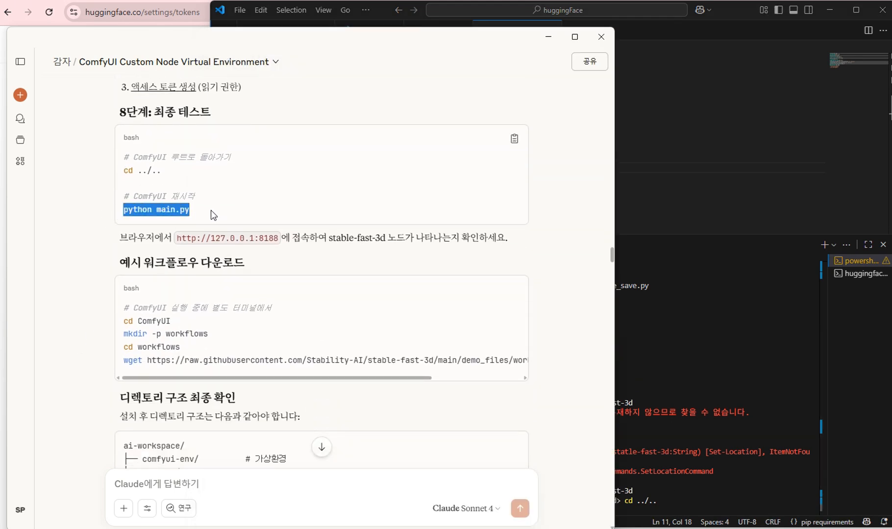
pyautogui.click(740, 478)
pyautogui.hotkey('ctrl', 'v')
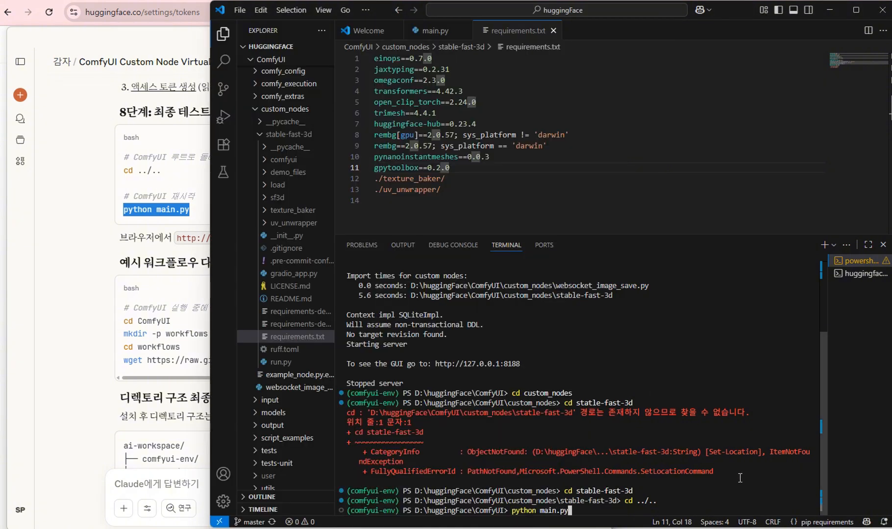
pyautogui.press('Return')
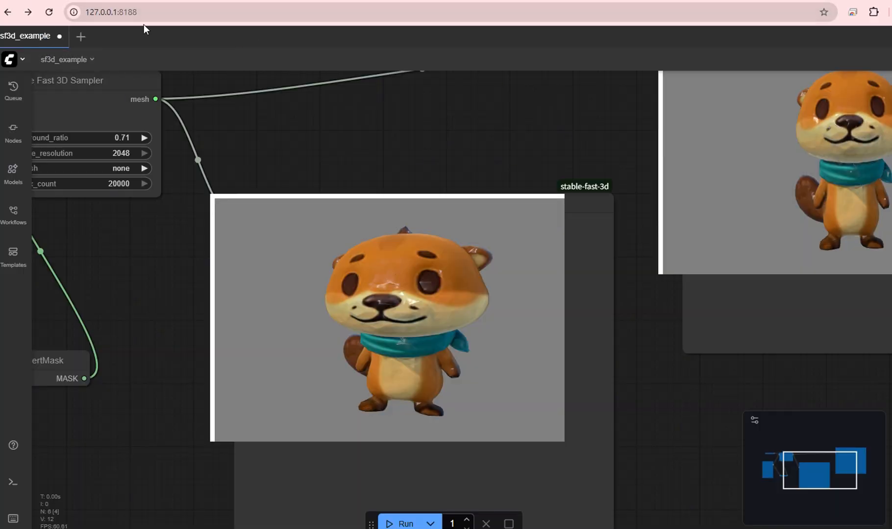
# Examine the sf3d_example workflow, from the loader and Load Image nodes through the sampler to the 3D previews.
pyautogui.scroll(2, 178, 222)
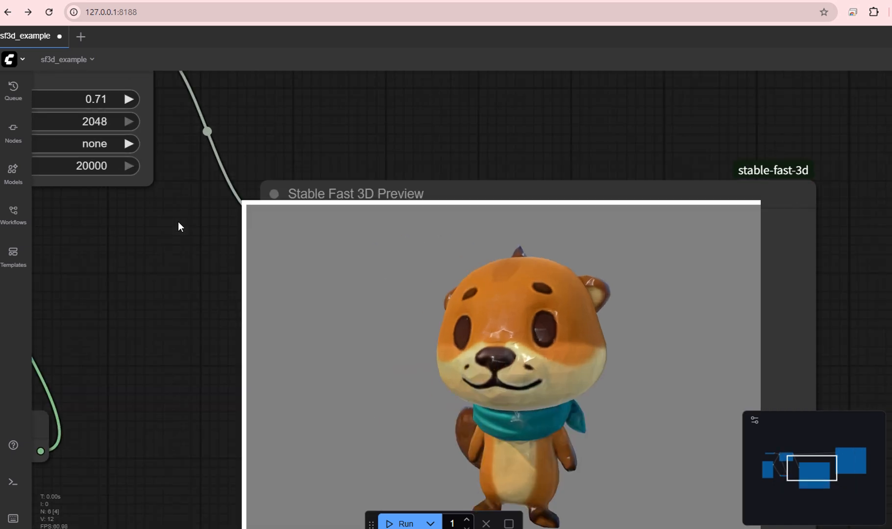
pyautogui.scroll(-5, 178, 231)
pyautogui.hotkey('ctrl', '-')
pyautogui.hotkey('ctrl', '-')
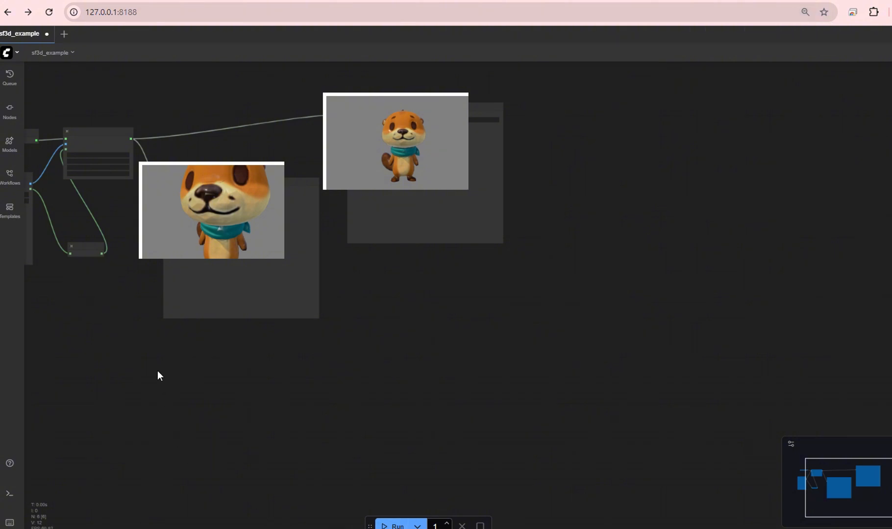
pyautogui.moveTo(869, 504); pyautogui.dragTo(859, 490)
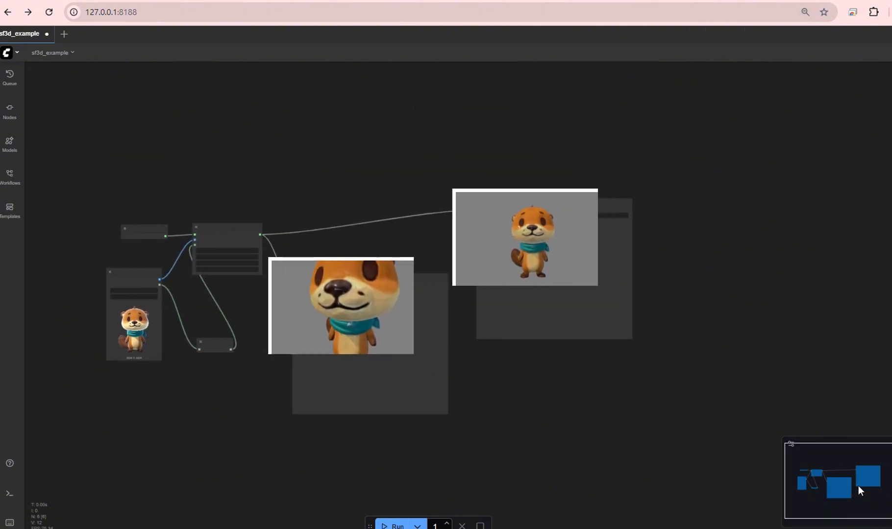
pyautogui.scroll(7, 250, 350)
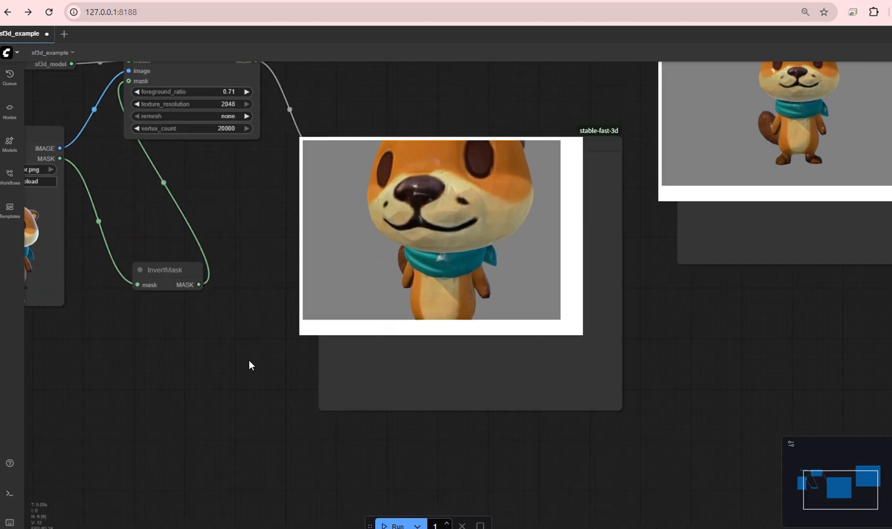
pyautogui.moveTo(828, 489); pyautogui.dragTo(829, 481)
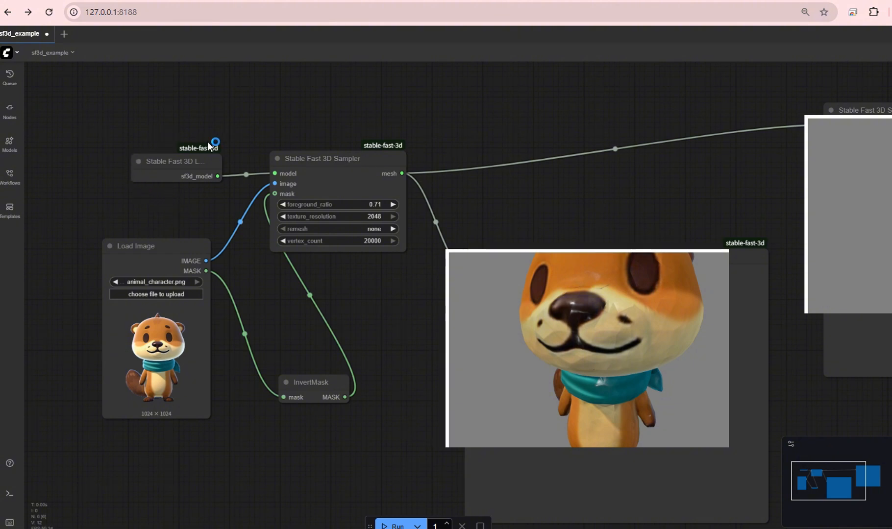
pyautogui.rightClick(122, 108)
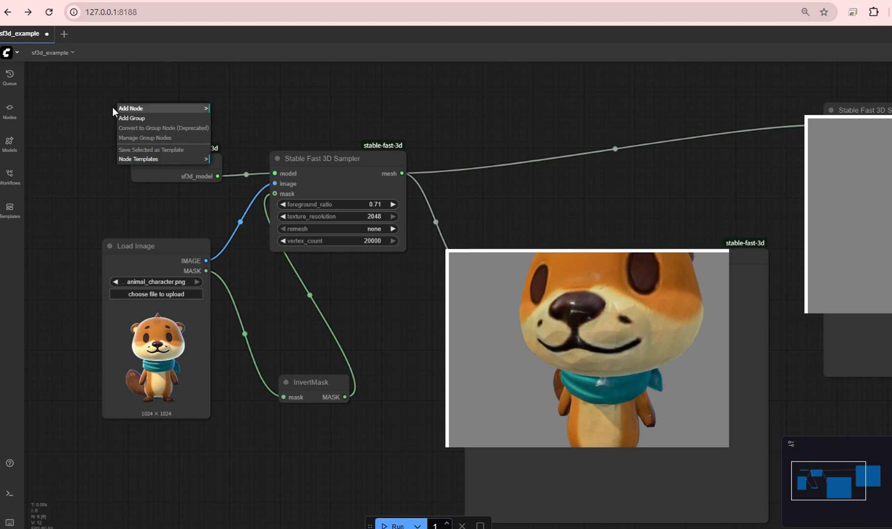
pyautogui.click(90, 112)
pyautogui.rightClick(131, 107)
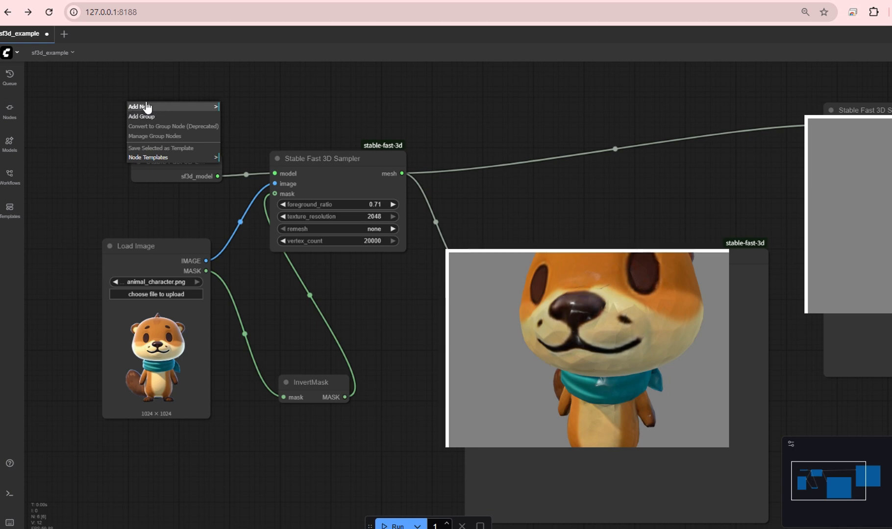
pyautogui.click(195, 107)
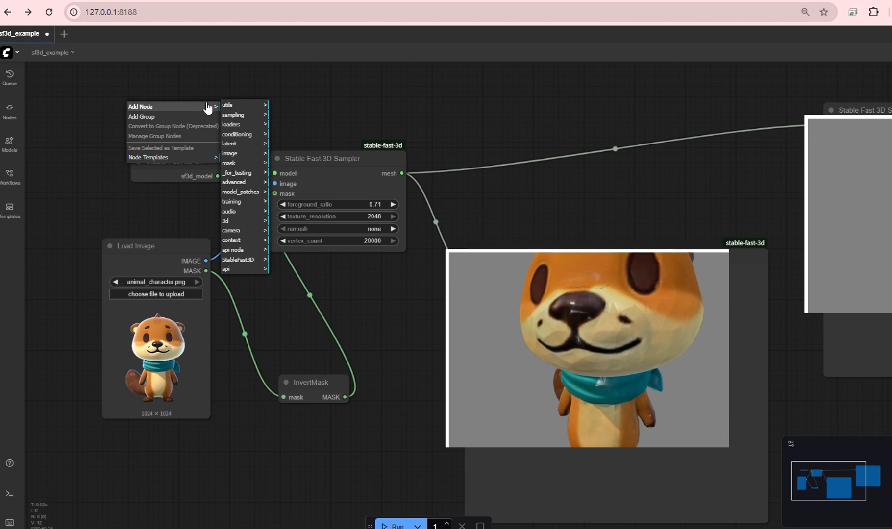
pyautogui.click(328, 94)
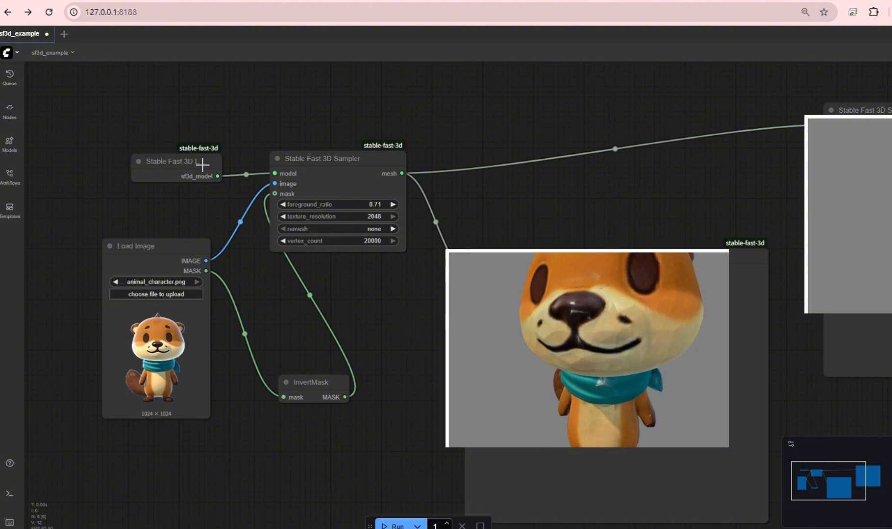
# Add a new Stable Fast 3D Loader node from the StableFast3D category above the existing loader.
pyautogui.rightClick(226, 99)
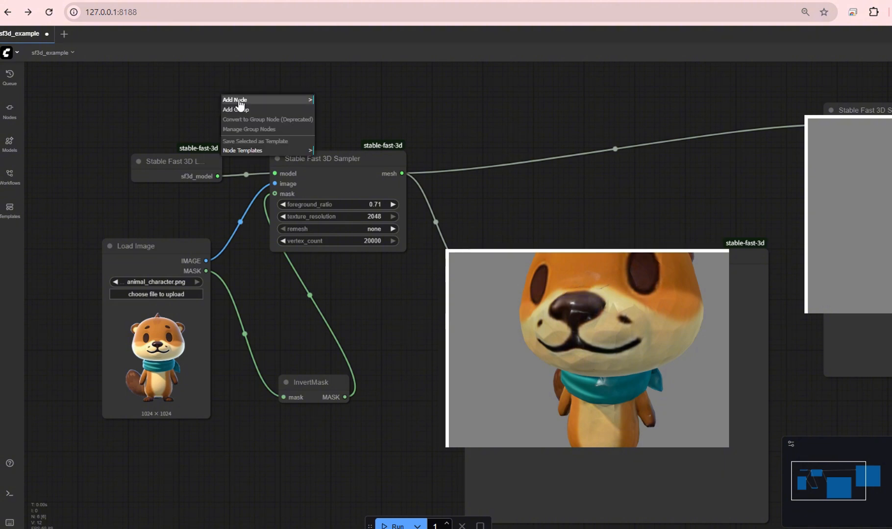
pyautogui.click(240, 101)
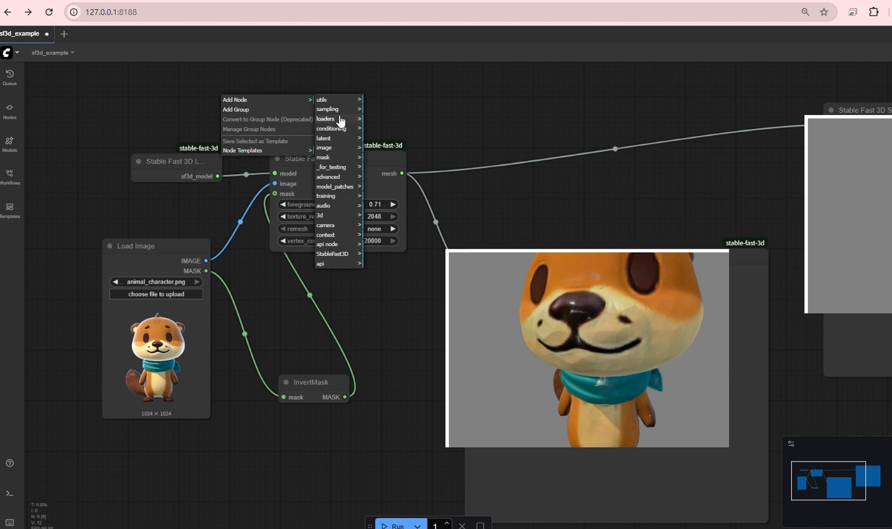
pyautogui.click(350, 255)
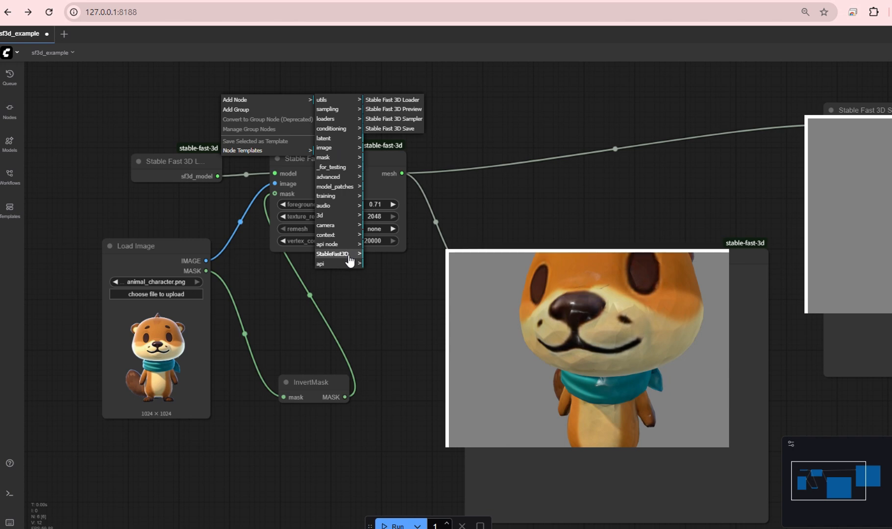
pyautogui.click(402, 101)
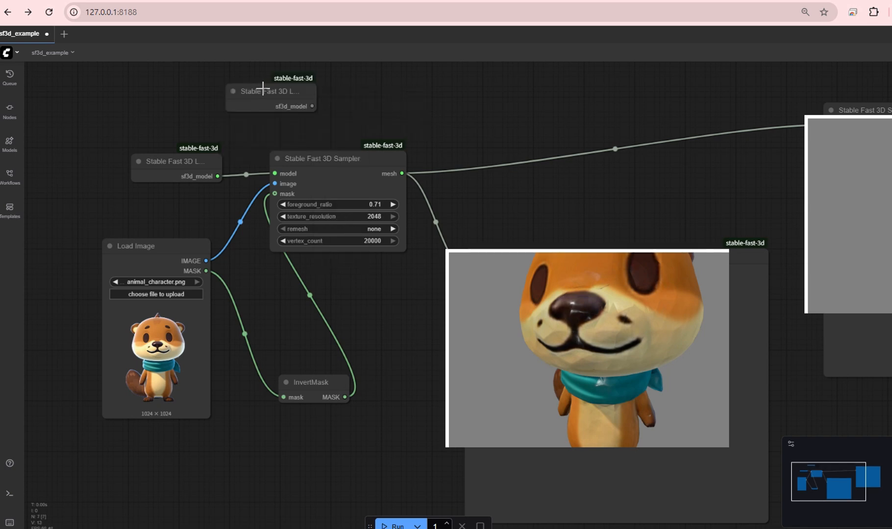
# Add a new Stable Fast 3D Sampler node from the StableFast3D category above the connected sampler.
pyautogui.rightClick(381, 87)
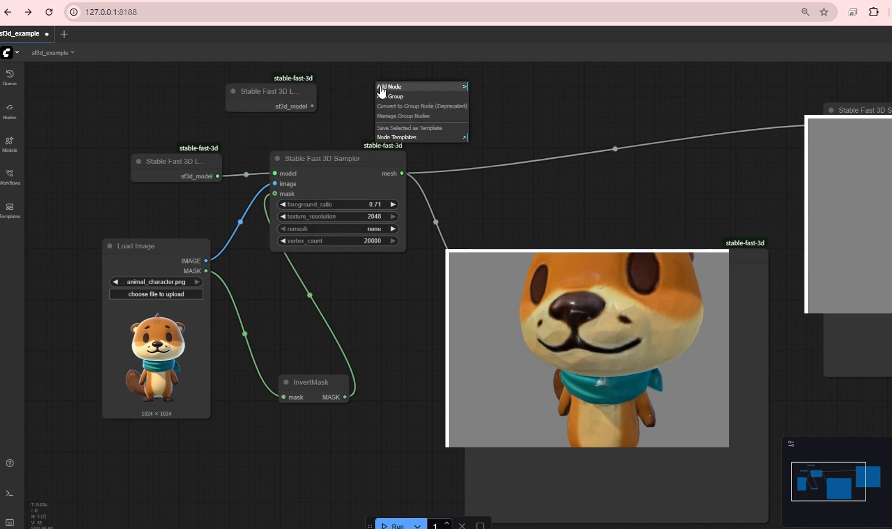
pyautogui.click(383, 89)
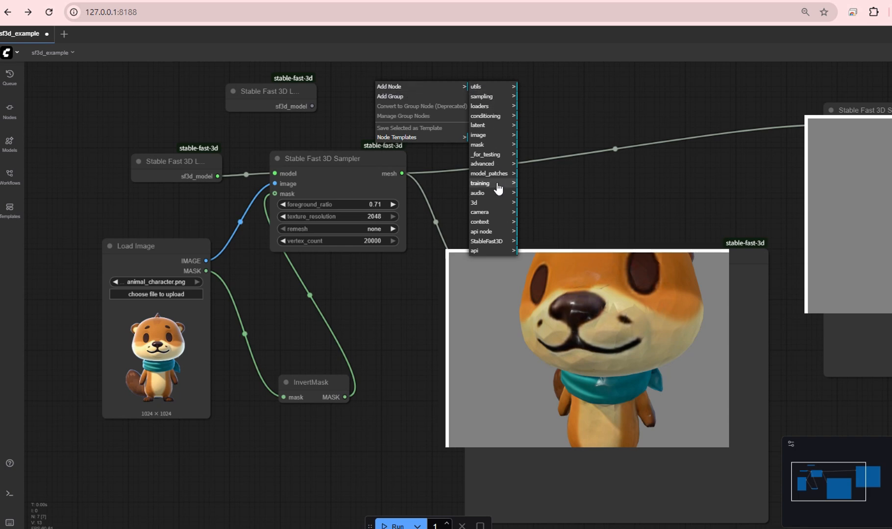
pyautogui.click(494, 244)
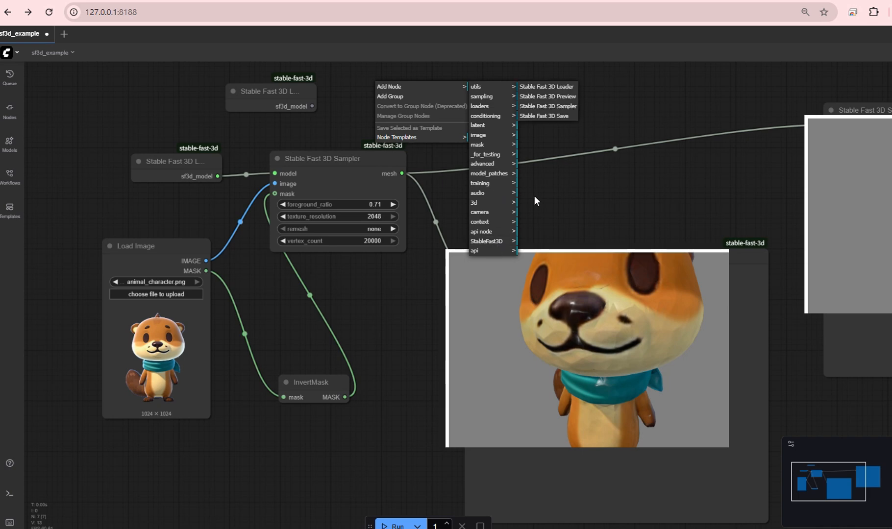
pyautogui.click(555, 107)
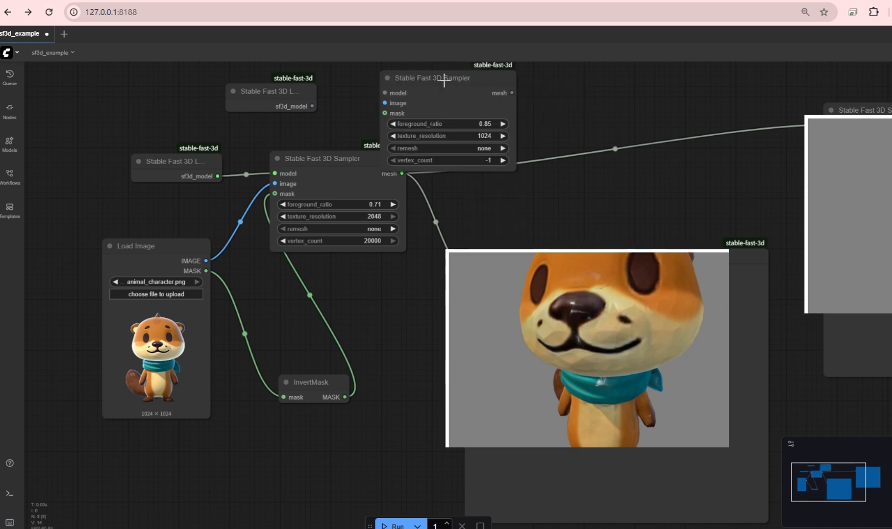
# Add a new Stable Fast 3D Preview node from the StableFast3D category beside the new sampler.
pyautogui.rightClick(580, 86)
pyautogui.click(592, 87)
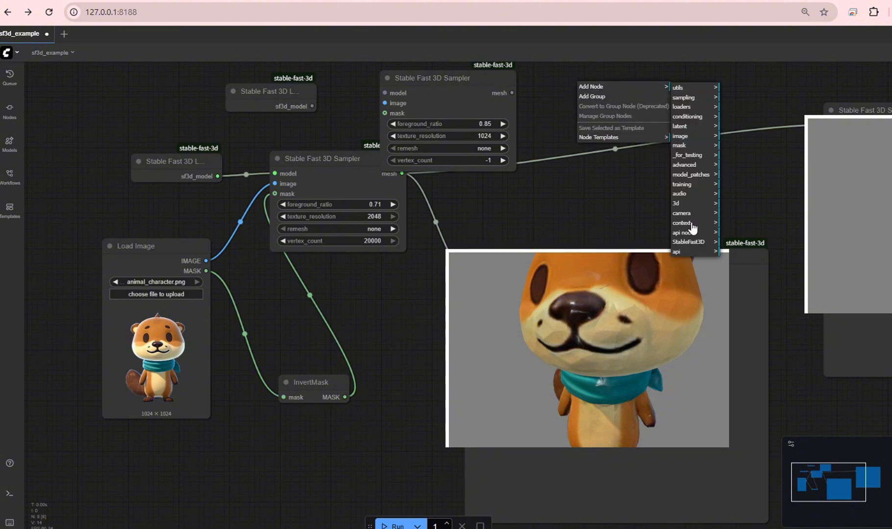
pyautogui.click(687, 243)
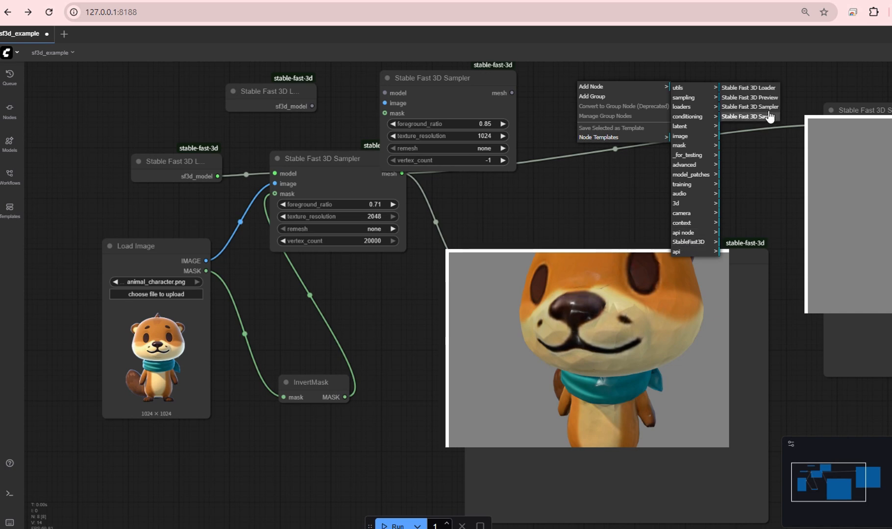
pyautogui.click(760, 98)
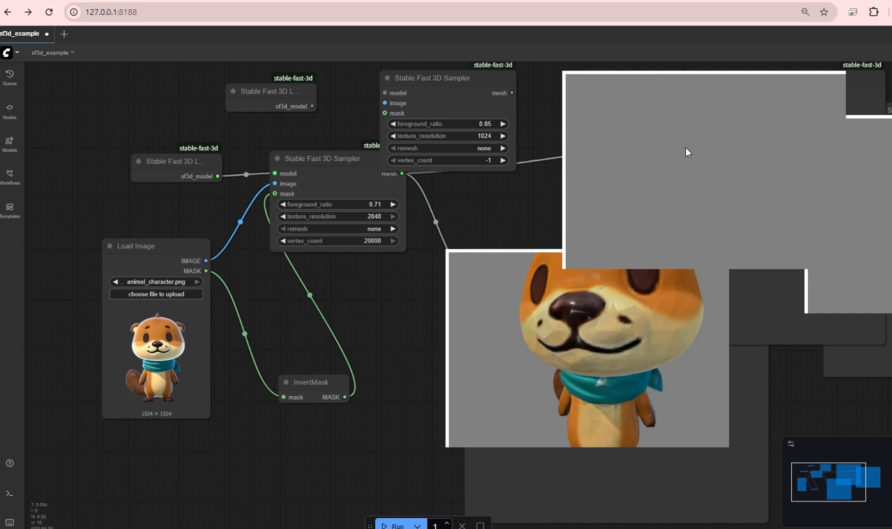
# Add a new Stable Fast 3D Save node from the StableFast3D category beside the new preview node.
pyautogui.rightClick(844, 83)
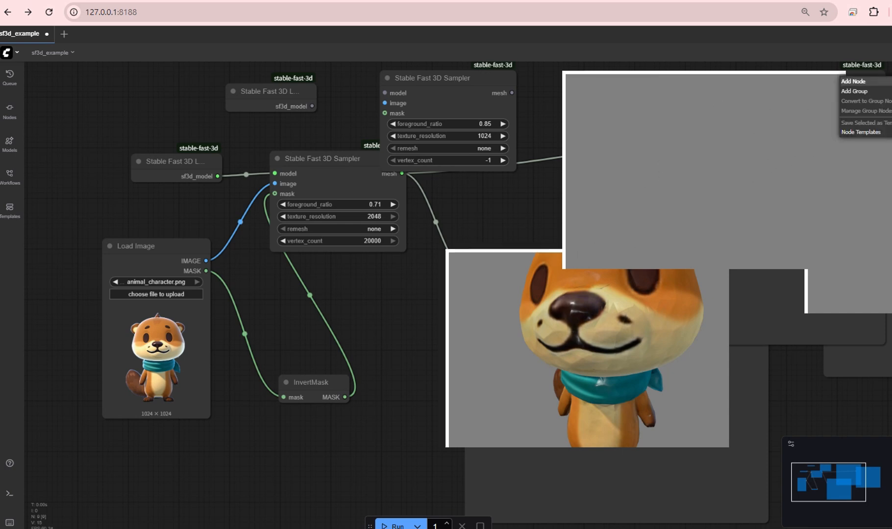
pyautogui.click(852, 81)
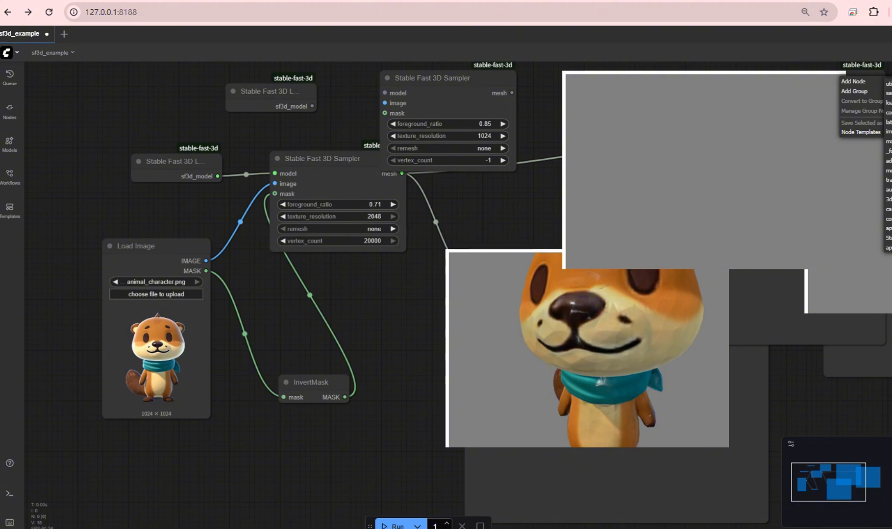
pyautogui.click(888, 238)
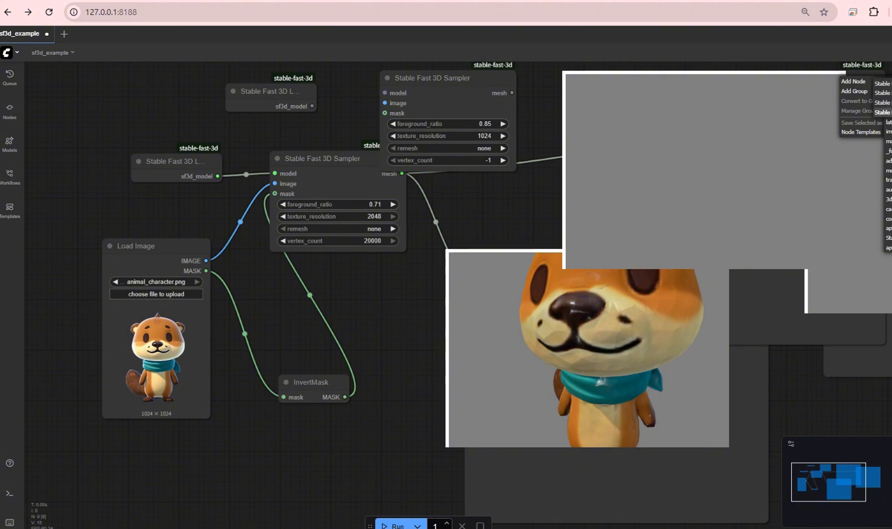
pyautogui.click(882, 112)
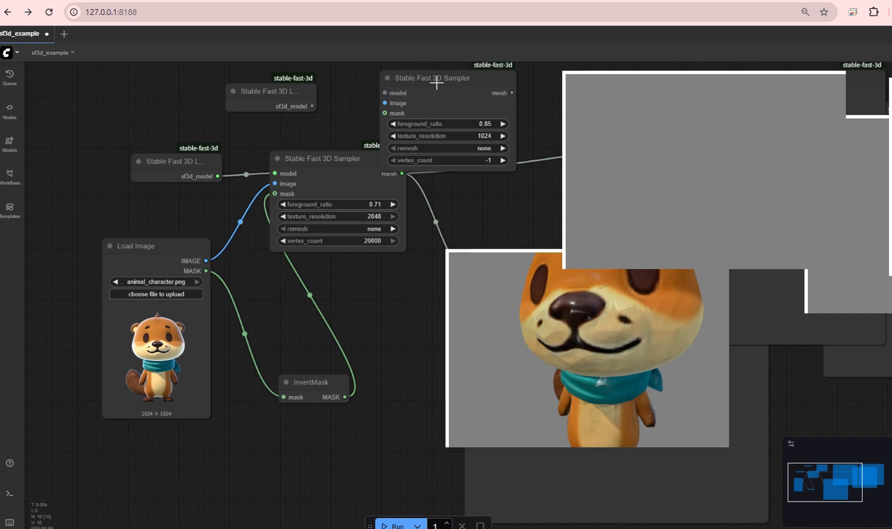
# Remove the unconnected duplicate Stable Fast 3D Loader and Stable Fast 3D Sampler nodes from the workflow.
pyautogui.click(260, 92)
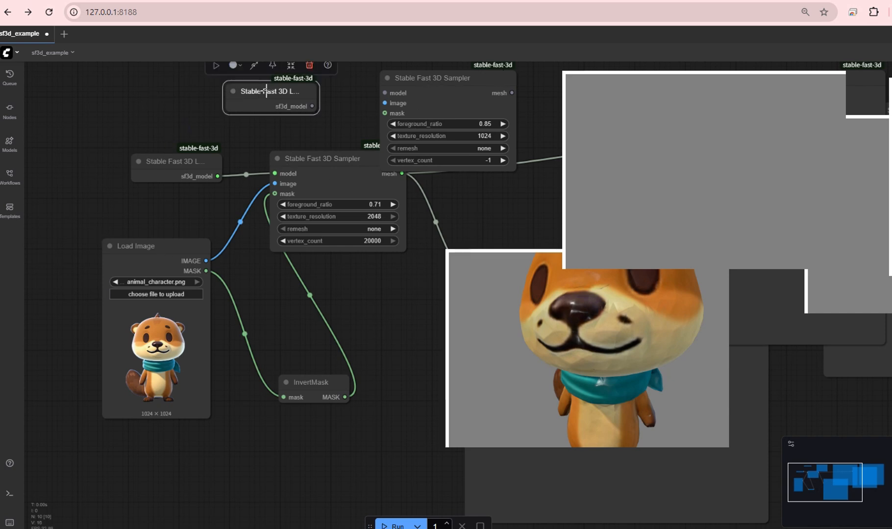
pyautogui.click(310, 69)
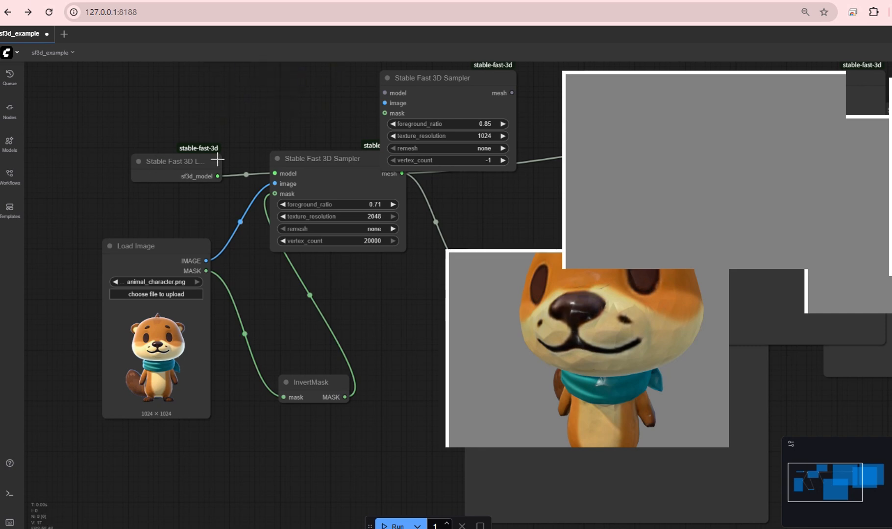
pyautogui.click(387, 123)
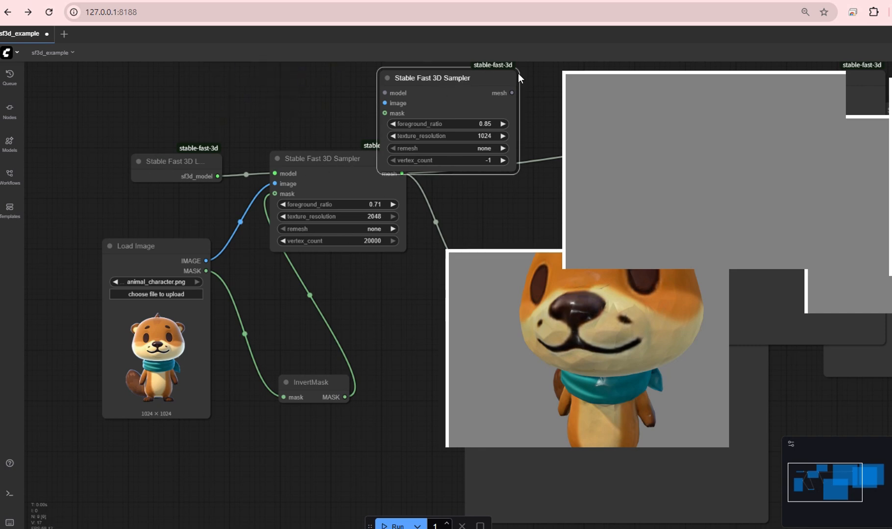
pyautogui.rightClick(479, 81)
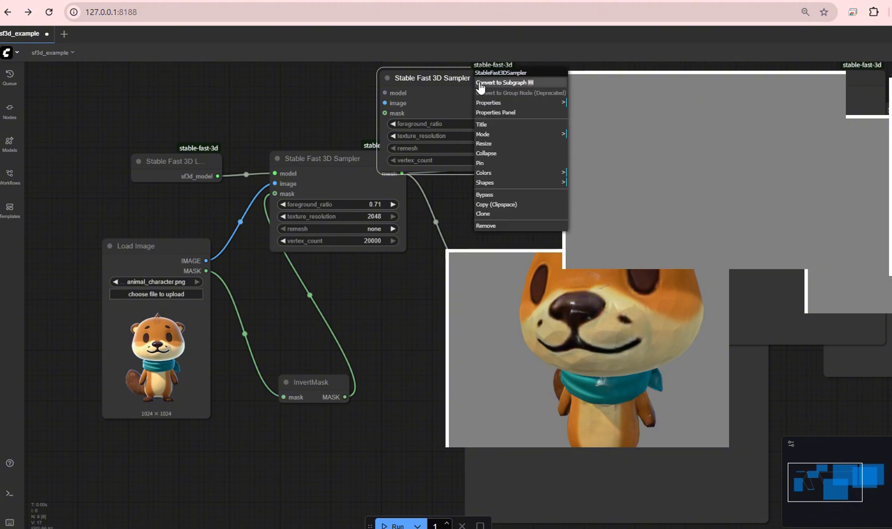
pyautogui.click(487, 226)
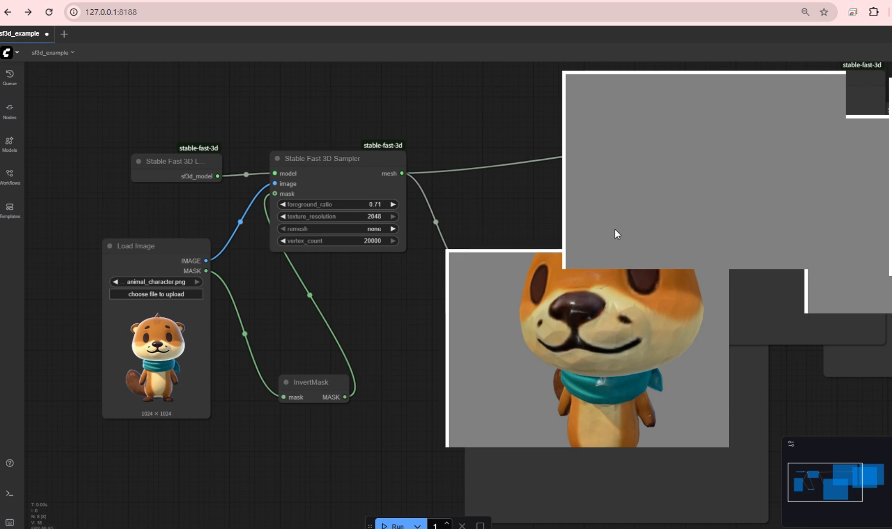
# Remove the unconnected duplicate Stable Fast 3D Preview and Stable Fast 3D Save nodes from the workflow.
pyautogui.rightClick(855, 79)
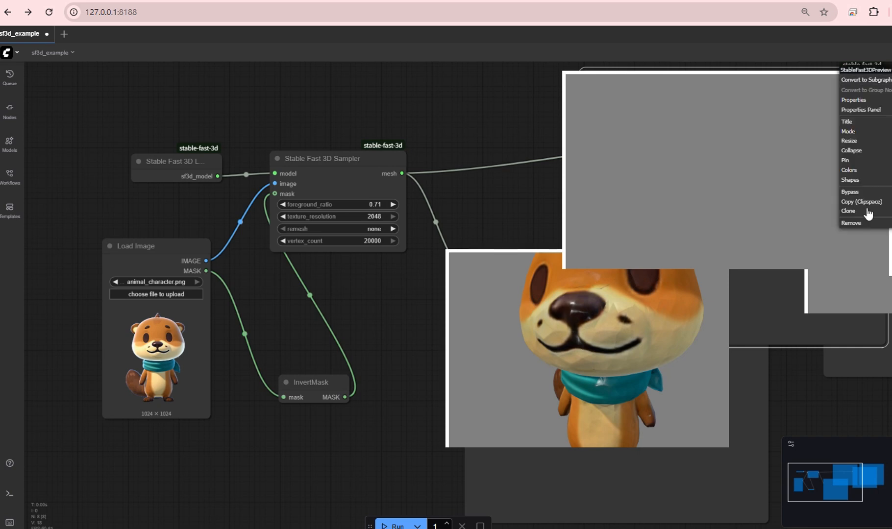
pyautogui.click(867, 224)
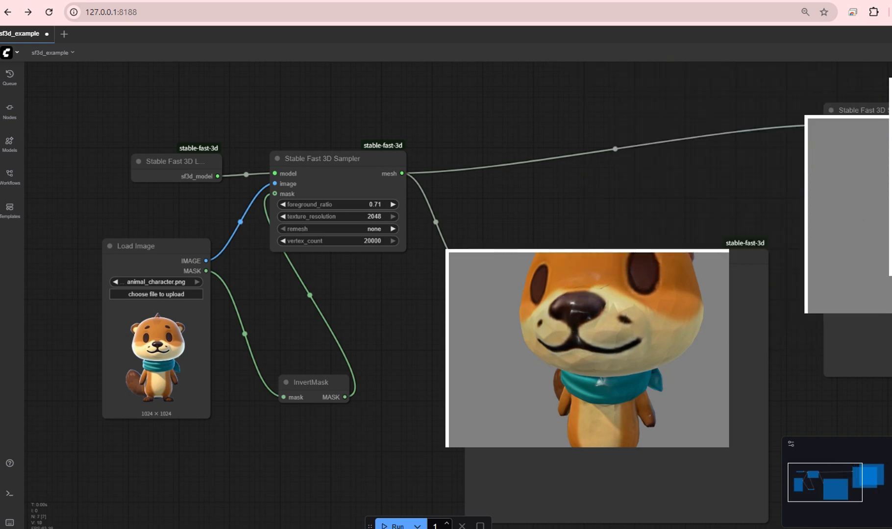
pyautogui.rightClick(890, 71)
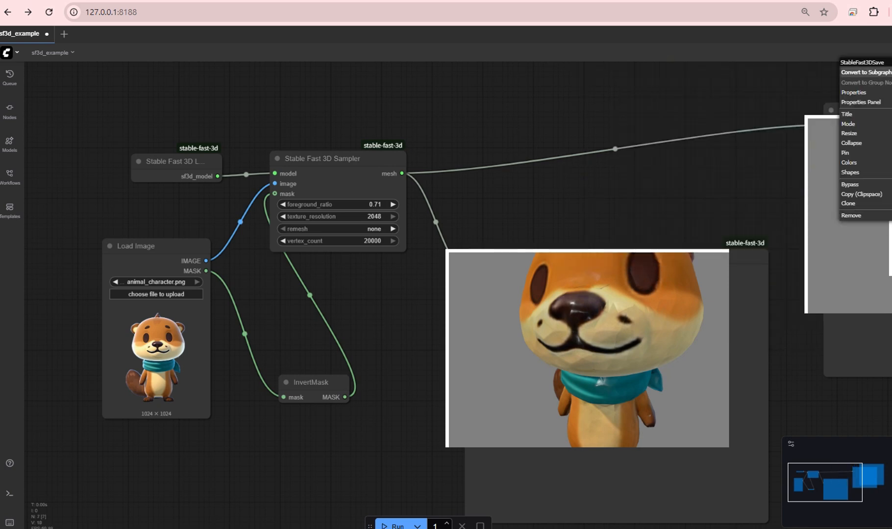
pyautogui.click(868, 219)
# Move the connected Stable Fast 3D Save node slightly up and closer to the sampler.
pyautogui.moveTo(850, 105); pyautogui.dragTo(801, 78)
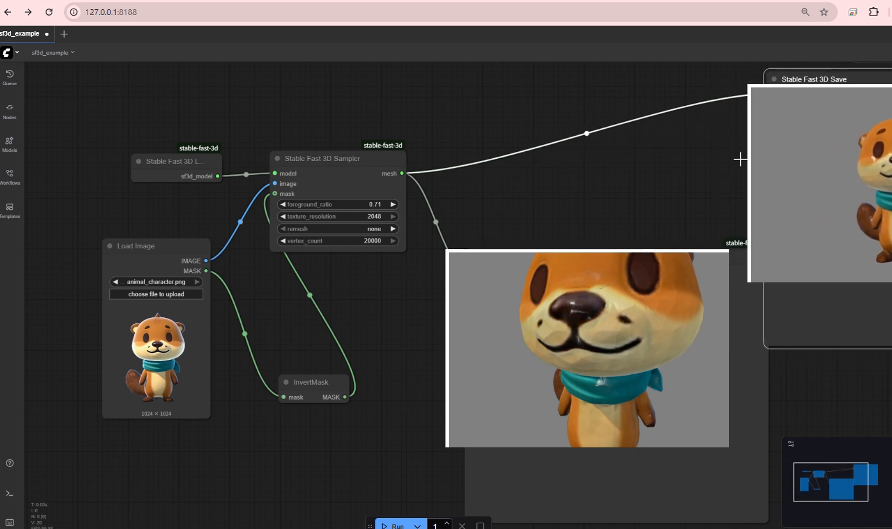
pyautogui.scroll(-2, 696, 169)
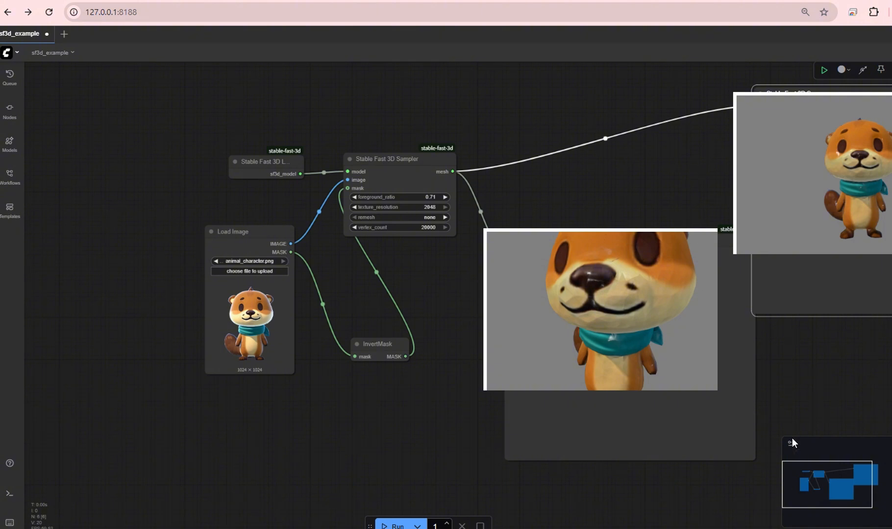
pyautogui.moveTo(819, 475)
pyautogui.mouseDown()
pyautogui.moveTo(844, 482)
pyautogui.moveTo(831, 477)
pyautogui.mouseUp()
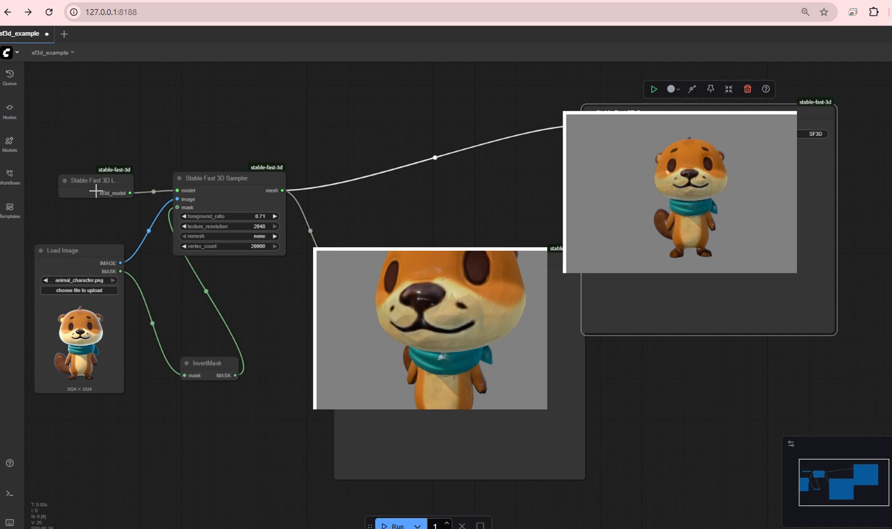
# Add a second Stable Fast 3D Loader node from the StableFast3D category above the existing loader and remove it again.
pyautogui.rightClick(94, 103)
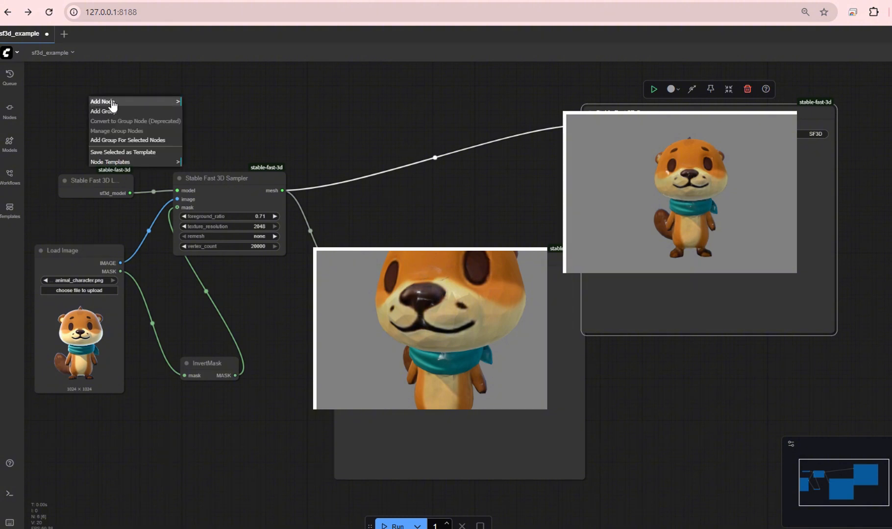
pyautogui.click(120, 102)
pyautogui.click(210, 250)
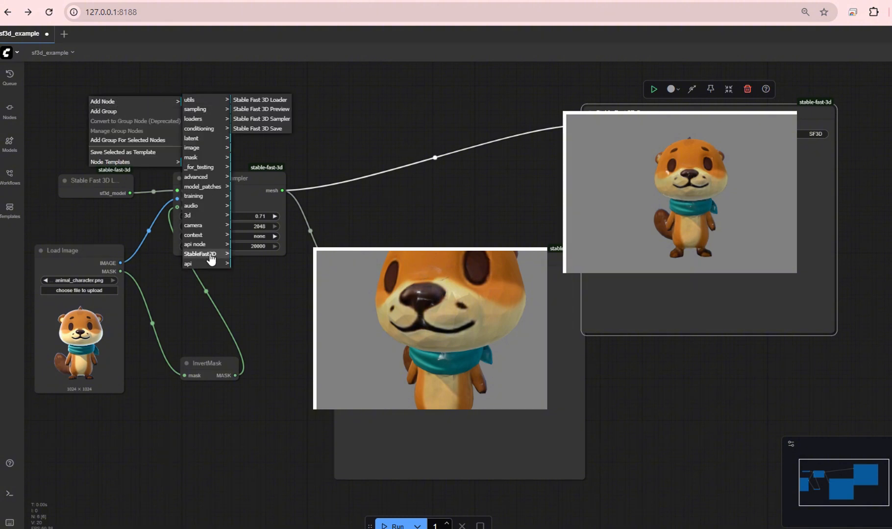
pyautogui.click(264, 100)
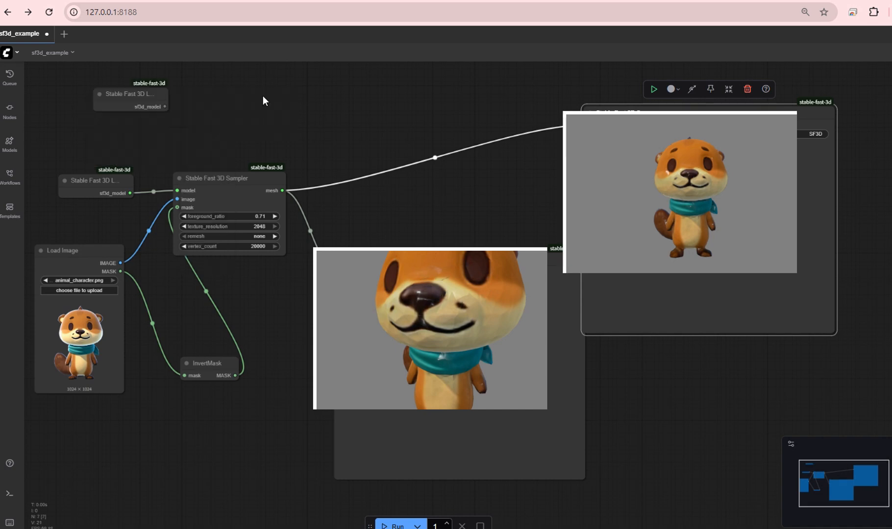
pyautogui.rightClick(149, 97)
pyautogui.click(169, 73)
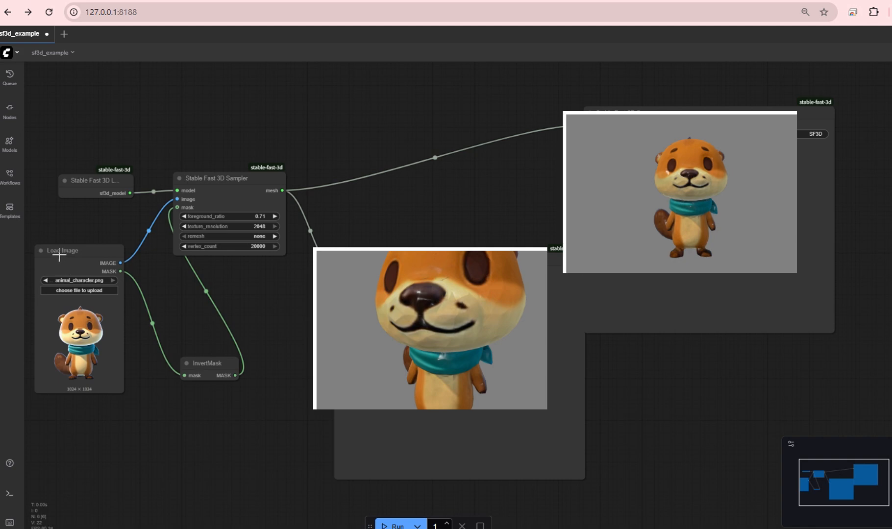
# Add a second Load Image node from the image category below the existing one, move it up and remove it again.
pyautogui.rightClick(88, 432)
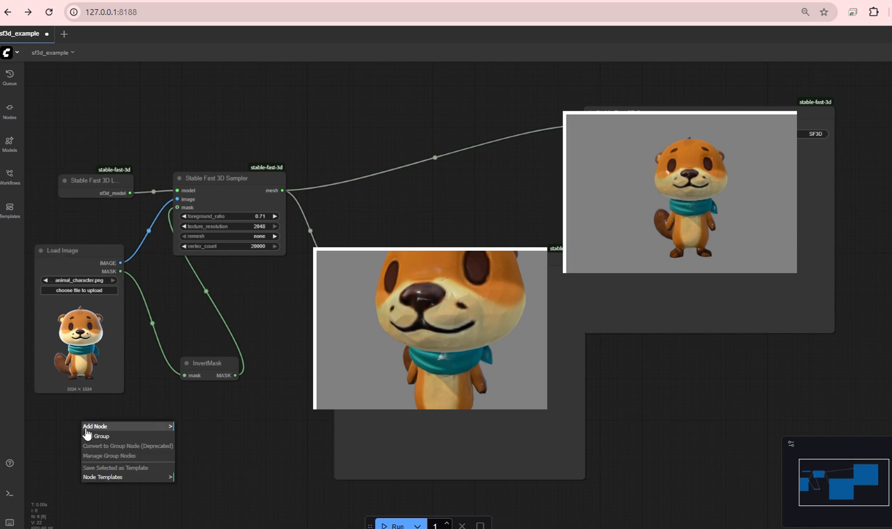
pyautogui.click(149, 434)
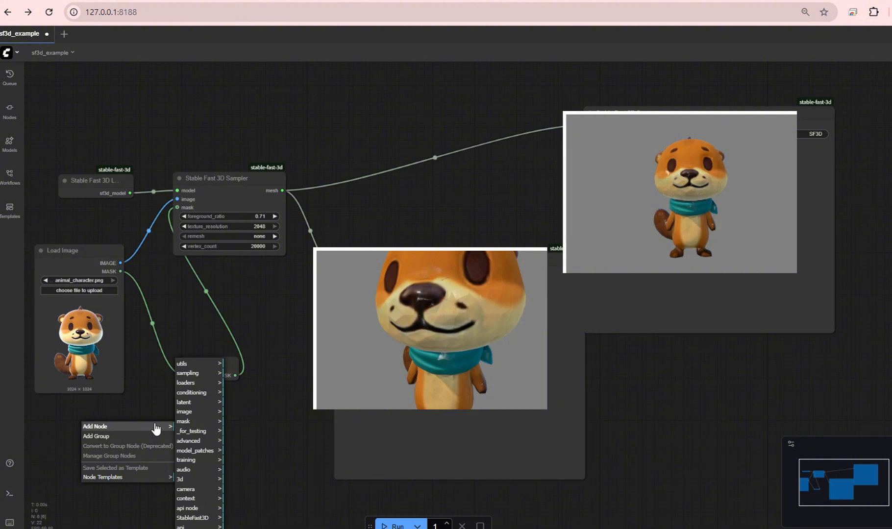
pyautogui.click(200, 414)
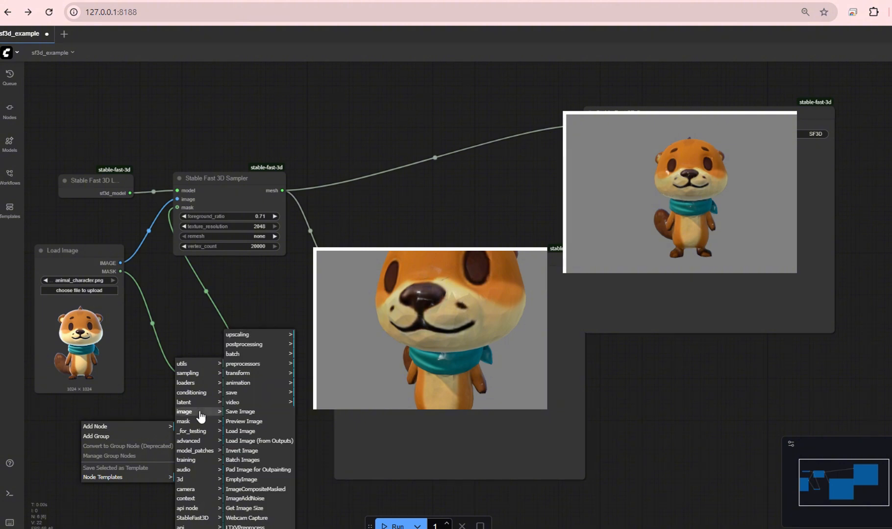
pyautogui.click(243, 431)
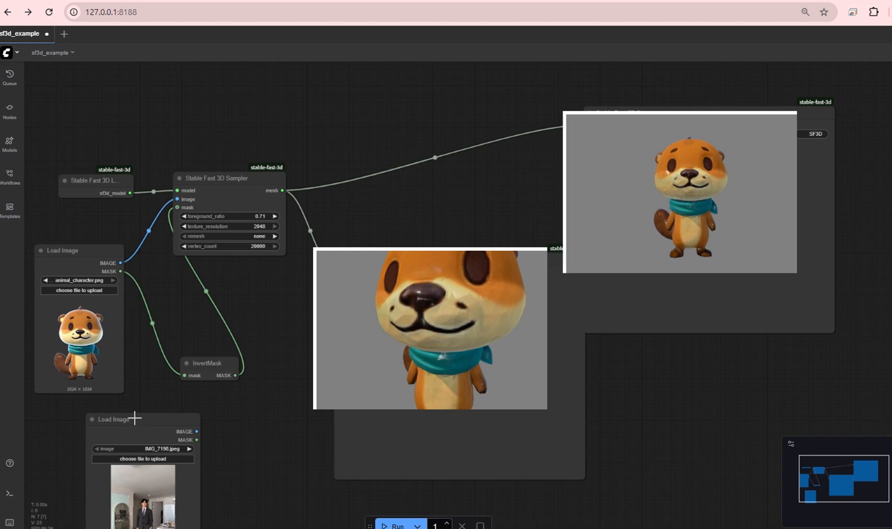
pyautogui.moveTo(133, 419); pyautogui.dragTo(122, 344)
pyautogui.click(188, 322)
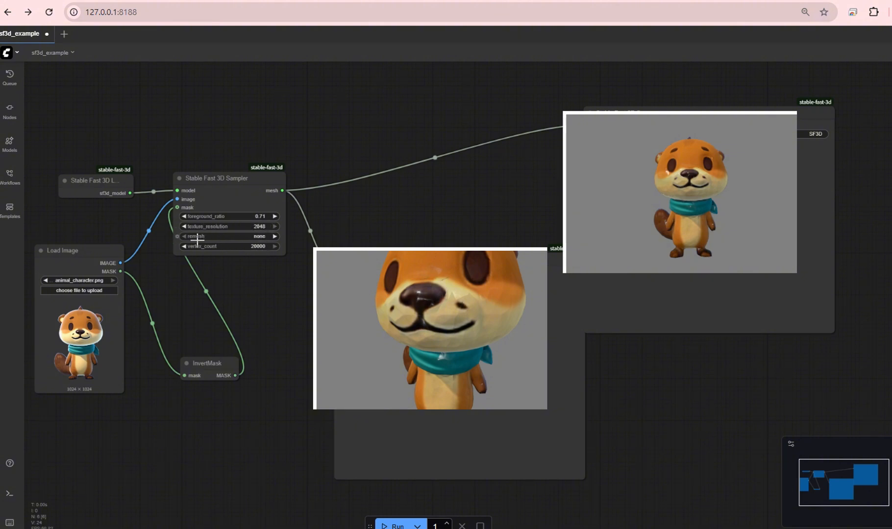
# Check the remesh options and the vertex_count value of the Stable Fast 3D Sampler, leaving both as they are.
pyautogui.click(256, 236)
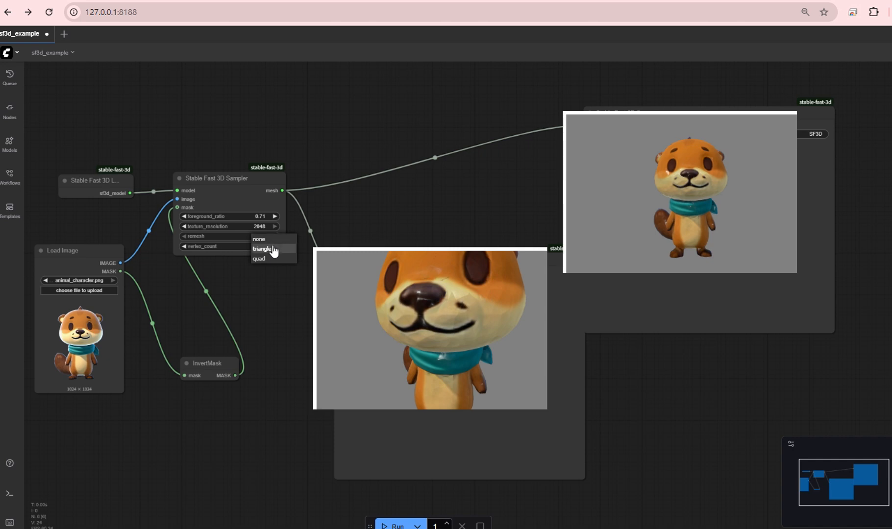
pyautogui.click(239, 261)
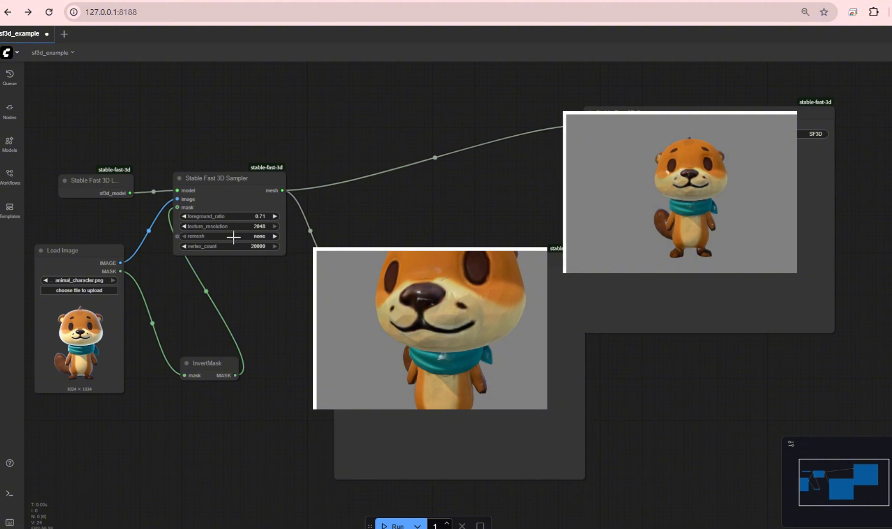
pyautogui.click(259, 246)
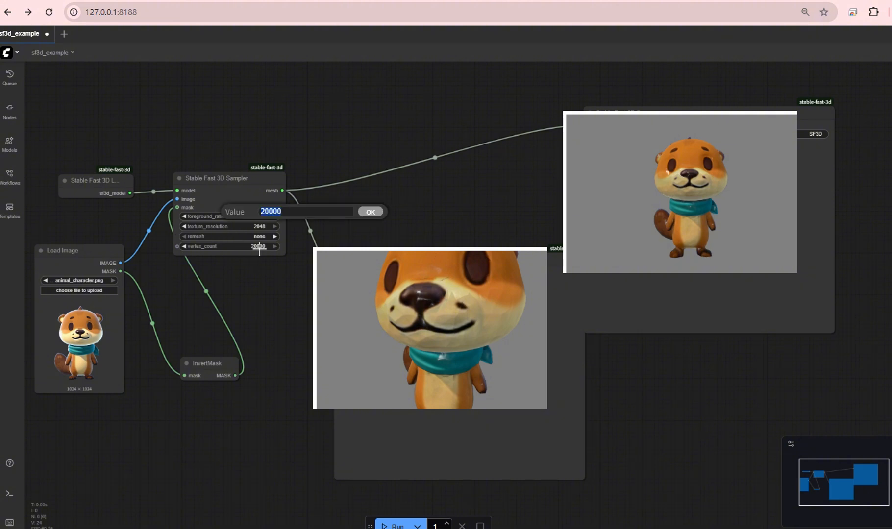
pyautogui.click(263, 283)
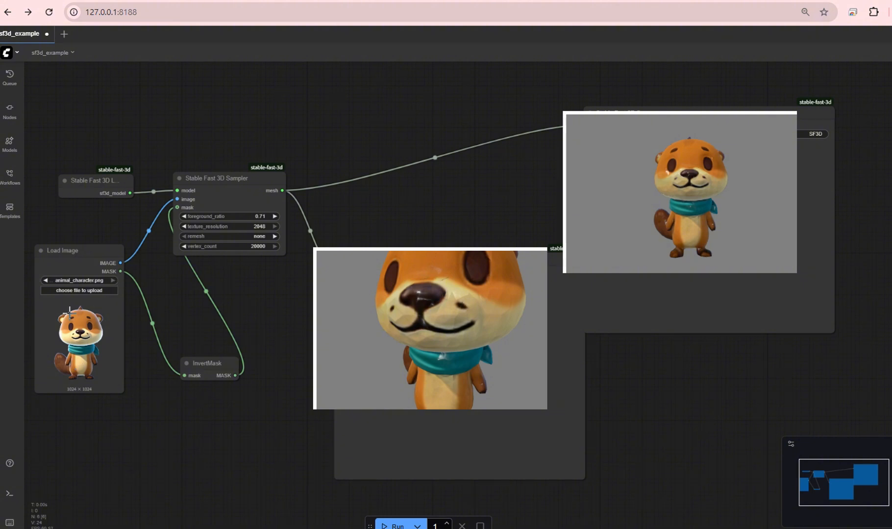
# Load animal_character_2.png from the stable-fast-3d demo examples folder into the Load Image node.
pyautogui.click(66, 291)
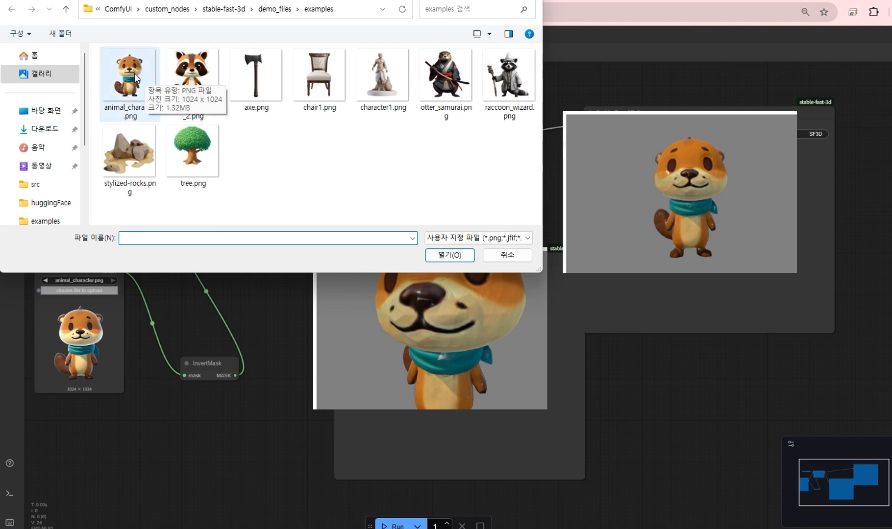
pyautogui.click(136, 78)
pyautogui.click(188, 71)
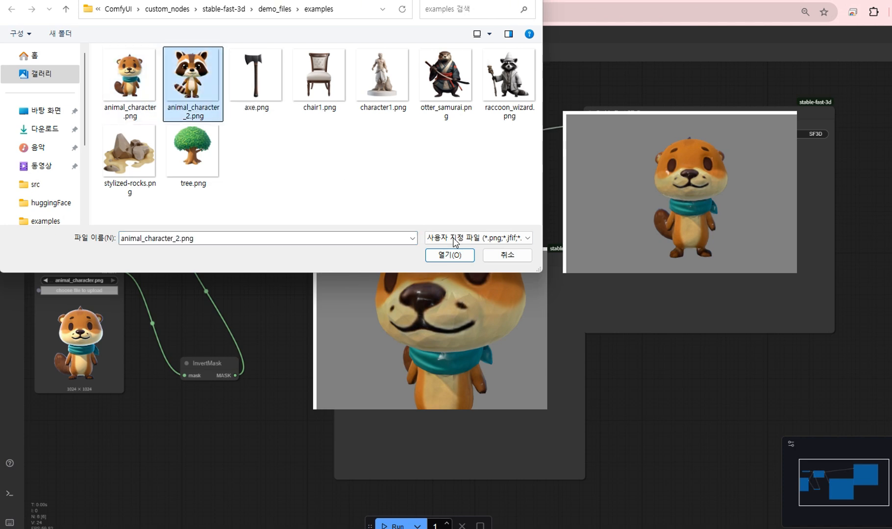
pyautogui.click(449, 255)
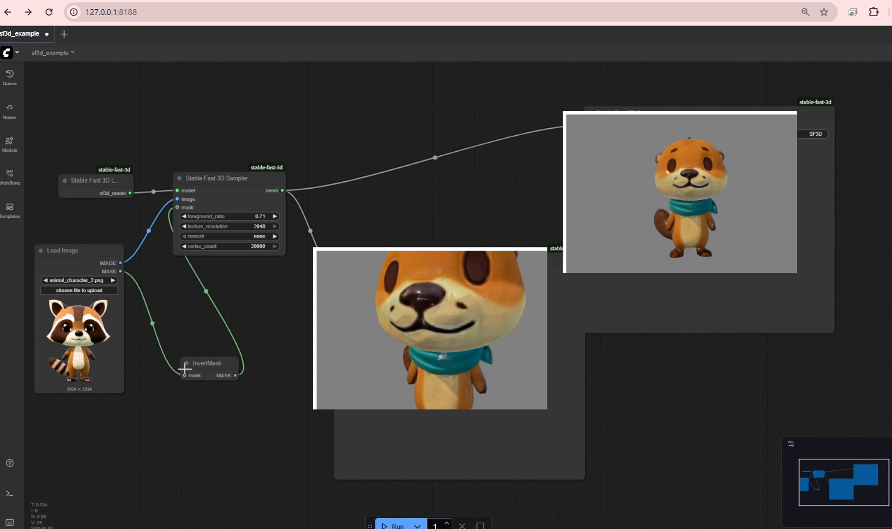
# Add a second InvertMask node from the mask category below the connected one and remove it again.
pyautogui.moveTo(184, 368); pyautogui.dragTo(185, 374)
pyautogui.rightClick(194, 401)
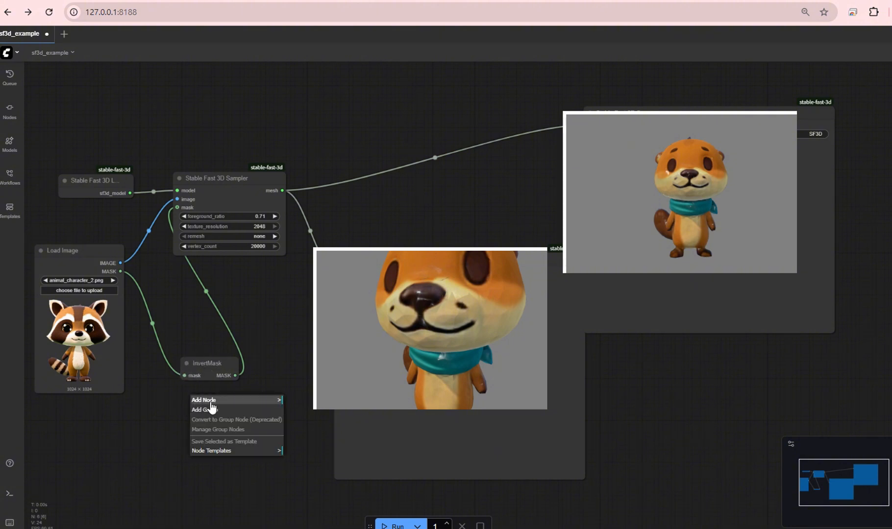
pyautogui.click(209, 401)
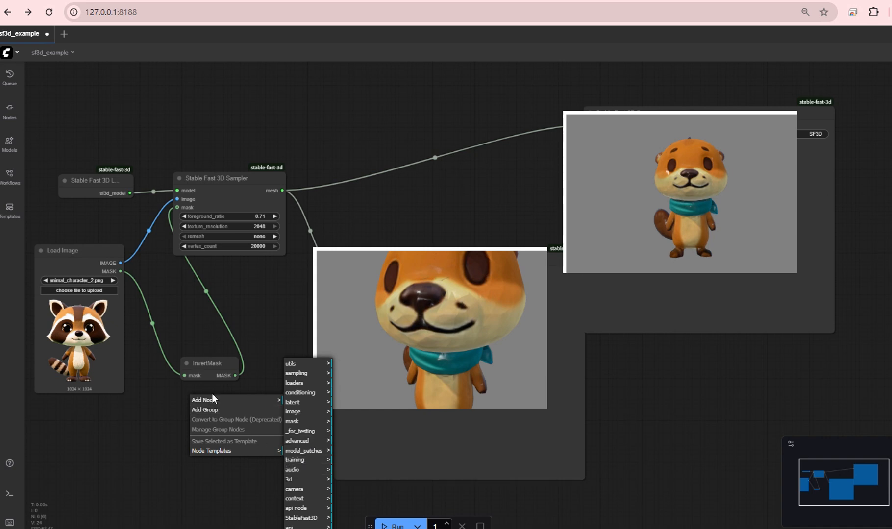
pyautogui.click(296, 422)
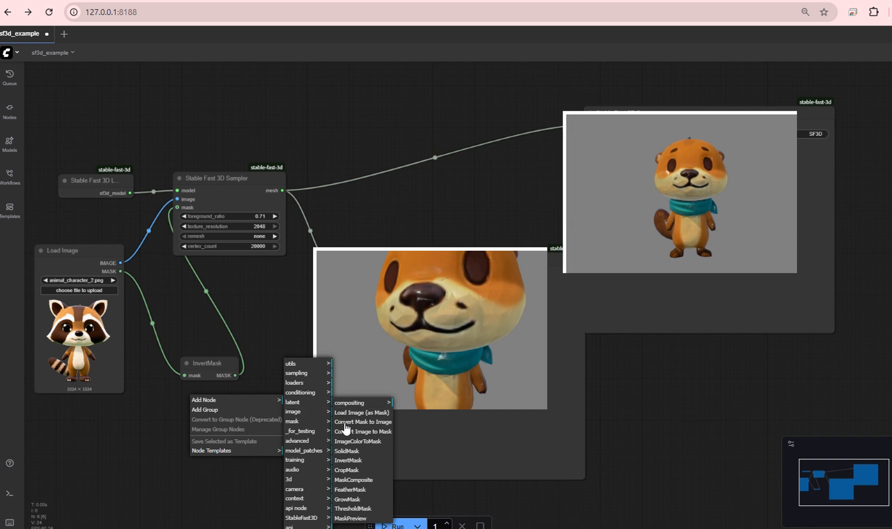
pyautogui.click(348, 461)
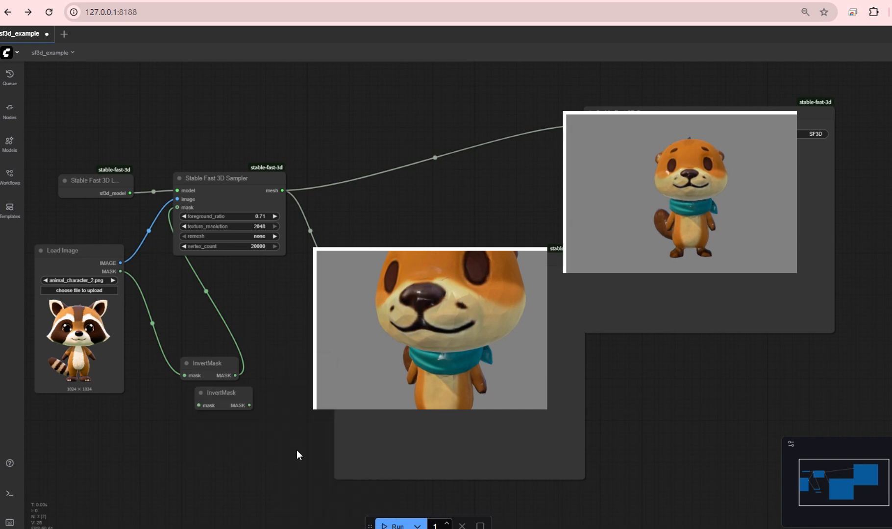
pyautogui.click(237, 395)
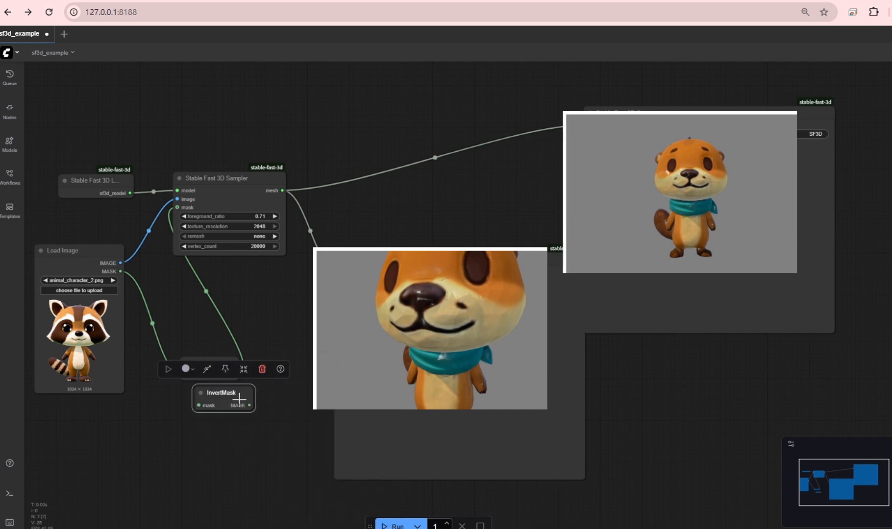
pyautogui.click(264, 371)
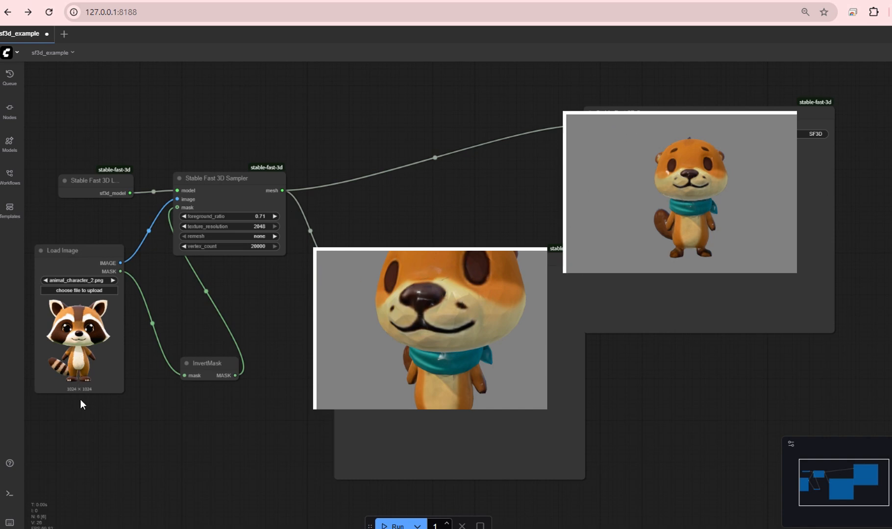
# Run the workflow and rotate the generated raccoon model in both the preview and save nodes.
pyautogui.click(398, 526)
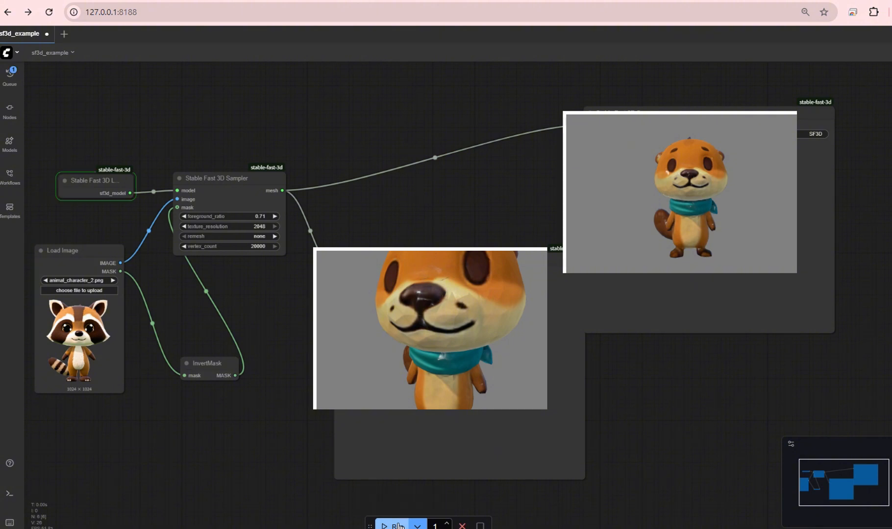
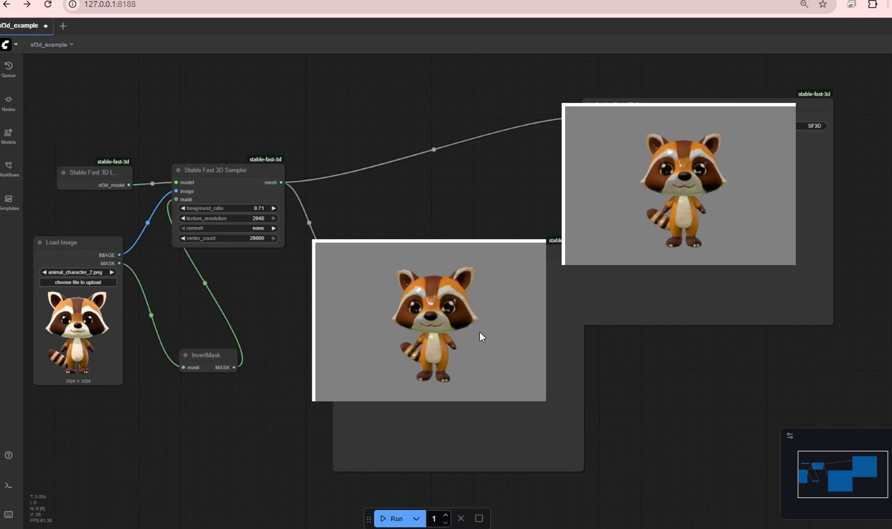
pyautogui.moveTo(480, 334)
pyautogui.mouseDown()
pyautogui.moveTo(468, 344)
pyautogui.moveTo(443, 338)
pyautogui.moveTo(465, 336)
pyautogui.mouseUp()
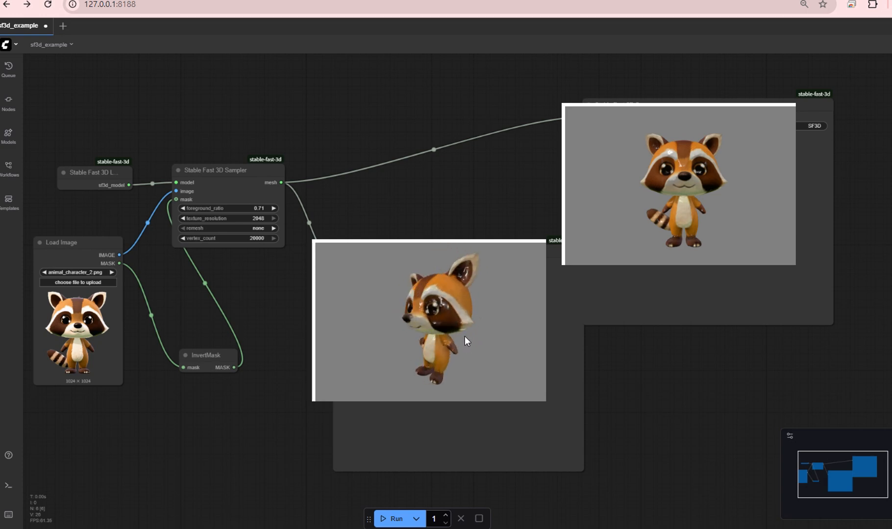
pyautogui.moveTo(705, 200)
pyautogui.mouseDown()
pyautogui.moveTo(729, 182)
pyautogui.moveTo(716, 185)
pyautogui.mouseUp()
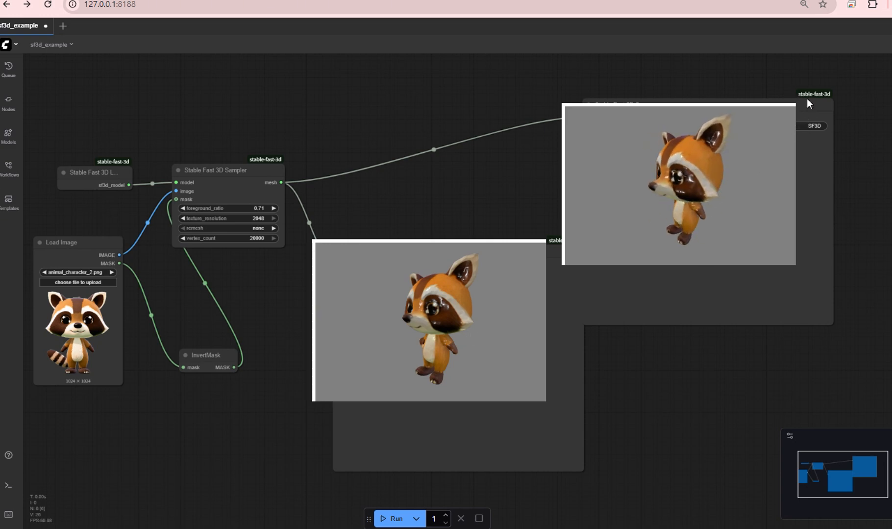
pyautogui.moveTo(757, 149); pyautogui.dragTo(755, 147)
# Look through the options available for the Stable Fast 3D Save node.
pyautogui.click(809, 178)
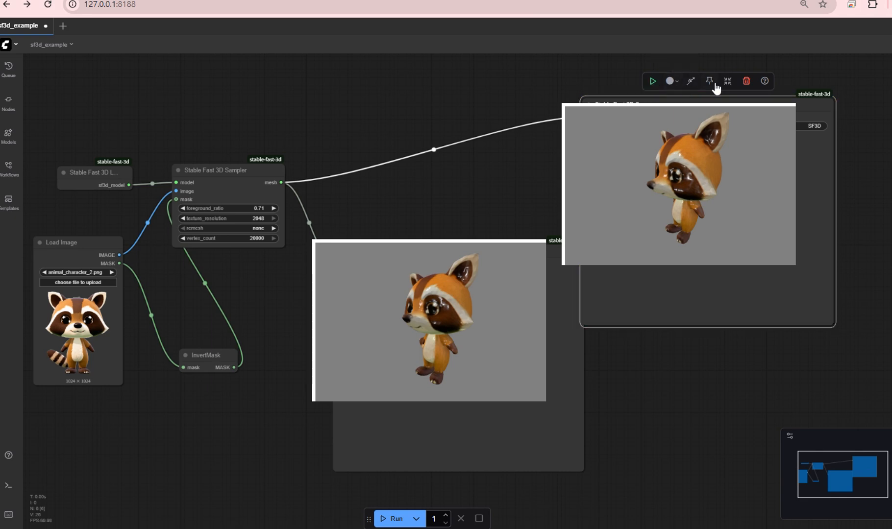
pyautogui.rightClick(812, 231)
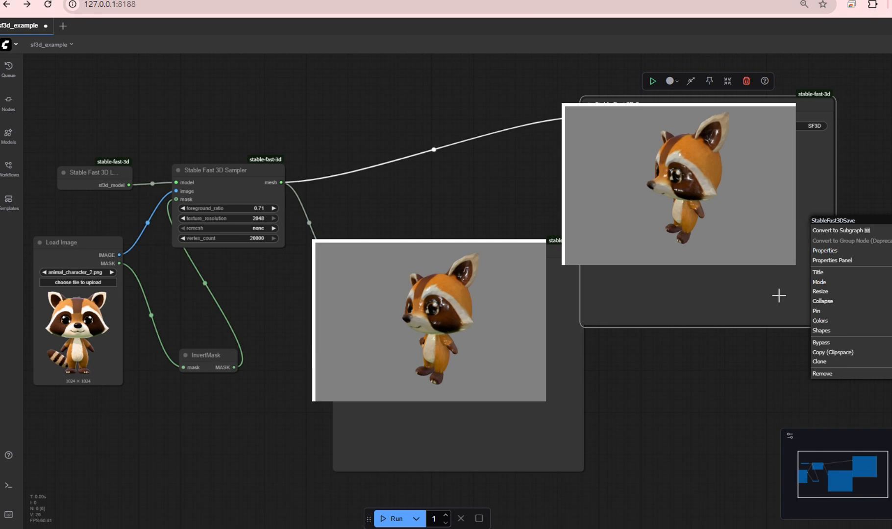
pyautogui.click(769, 310)
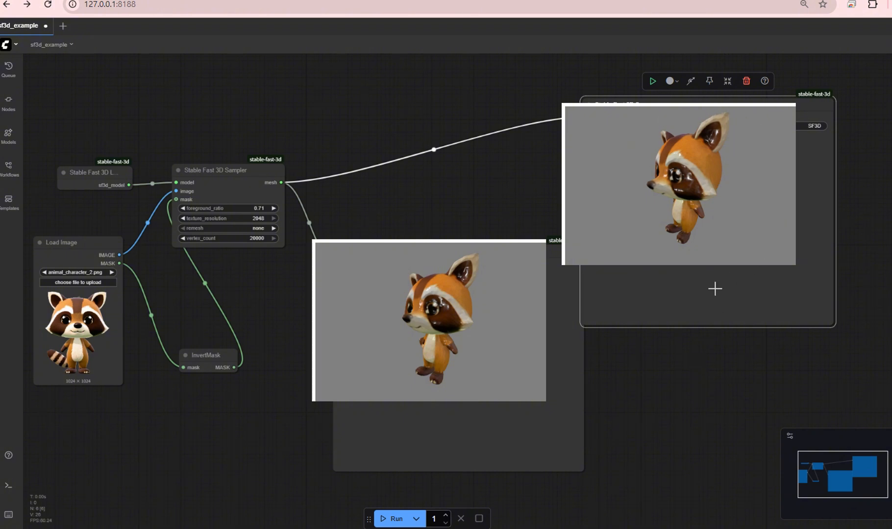
# Switch to the Claude chat, go to the end of the conversation and begin a message with "stable-fast-3d".
pyautogui.moveTo(470, 528)
pyautogui.click(470, 512)
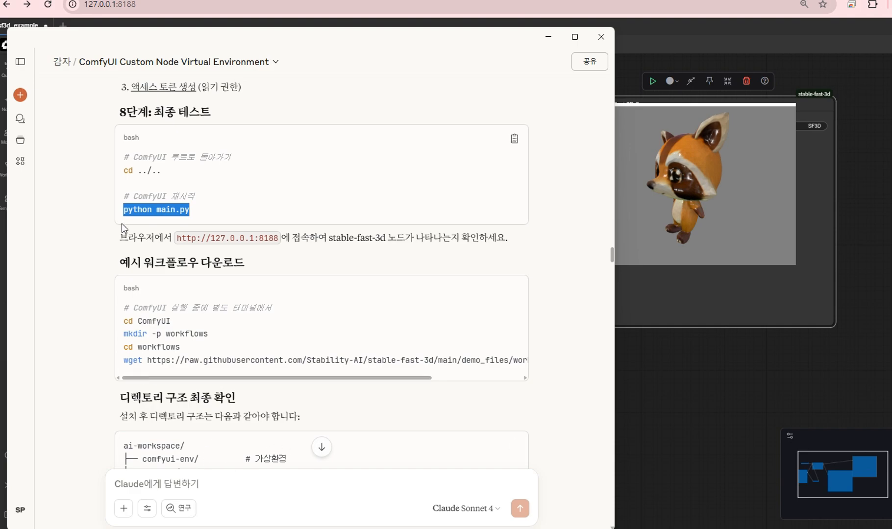
pyautogui.scroll(-5, 123, 228)
pyautogui.scroll(-5, 124, 228)
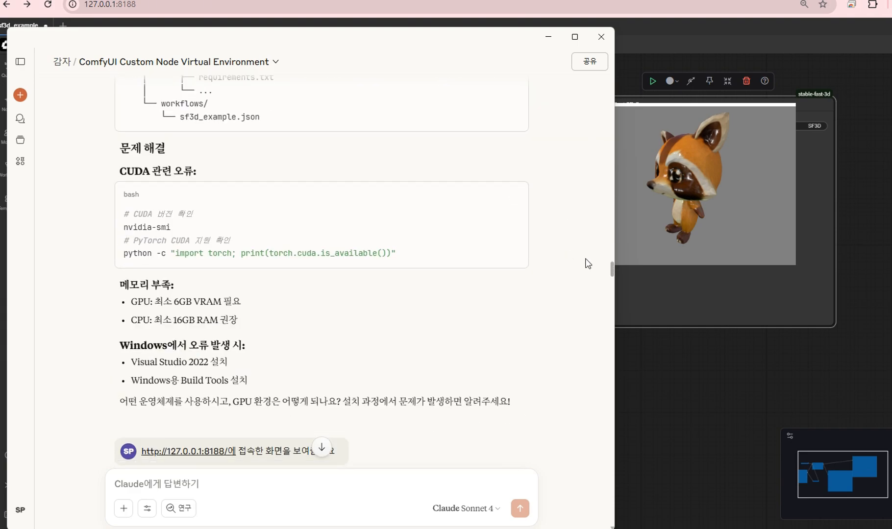
pyautogui.moveTo(612, 269); pyautogui.dragTo(598, 524)
pyautogui.click(161, 485)
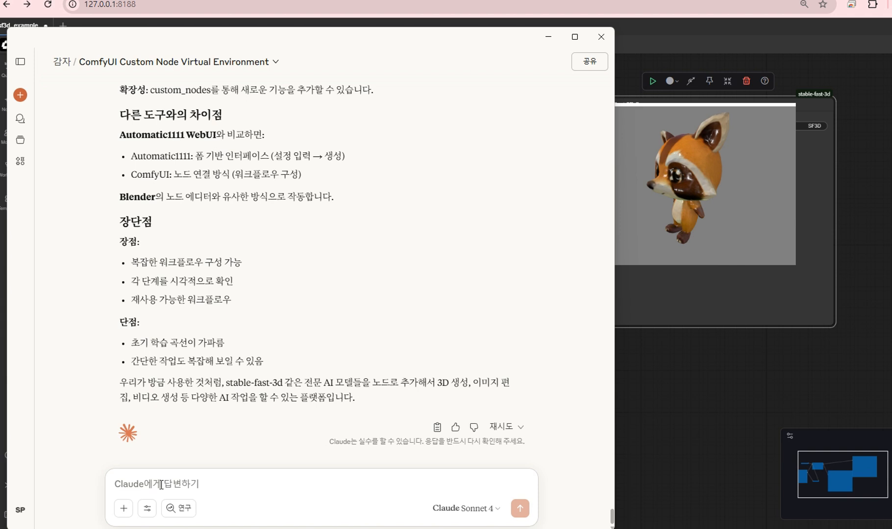
pyautogui.write('ㄴ스')
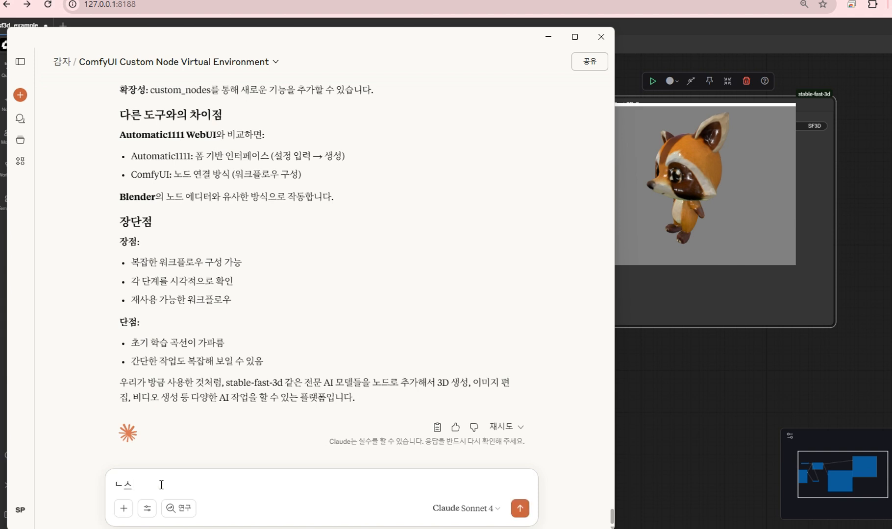
pyautogui.press('BackSpace')
pyautogui.press('BackSpace')
pyautogui.write('stable-fast-3d')
# Return to ComfyUI and recheck the Stable Fast 3D Save node's options.
pyautogui.click(820, 166)
pyautogui.rightClick(792, 100)
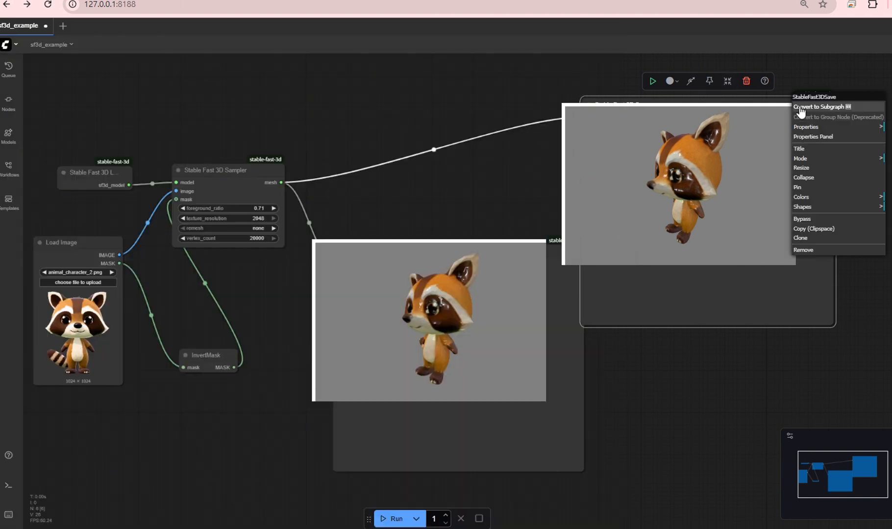
pyautogui.click(795, 81)
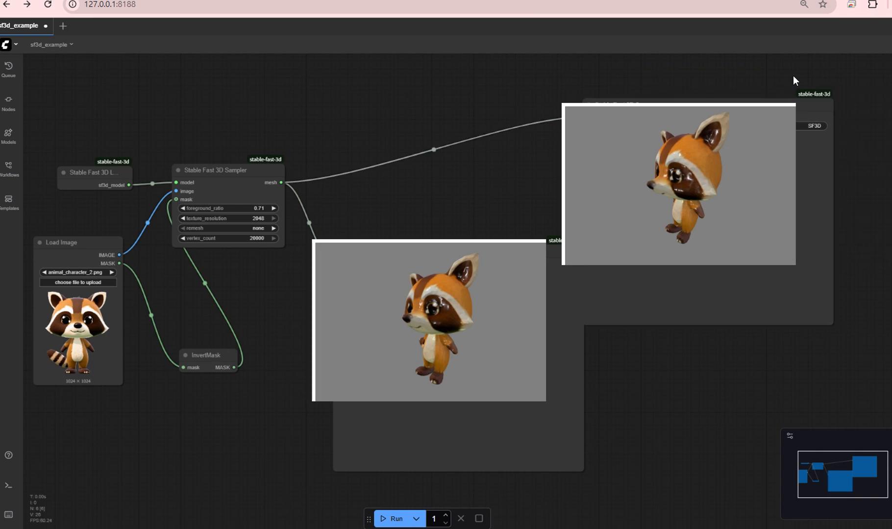
# Look through the Stable Fast 3D nodes that can be added to the canvas, without adding one.
pyautogui.rightClick(807, 70)
pyautogui.click(837, 72)
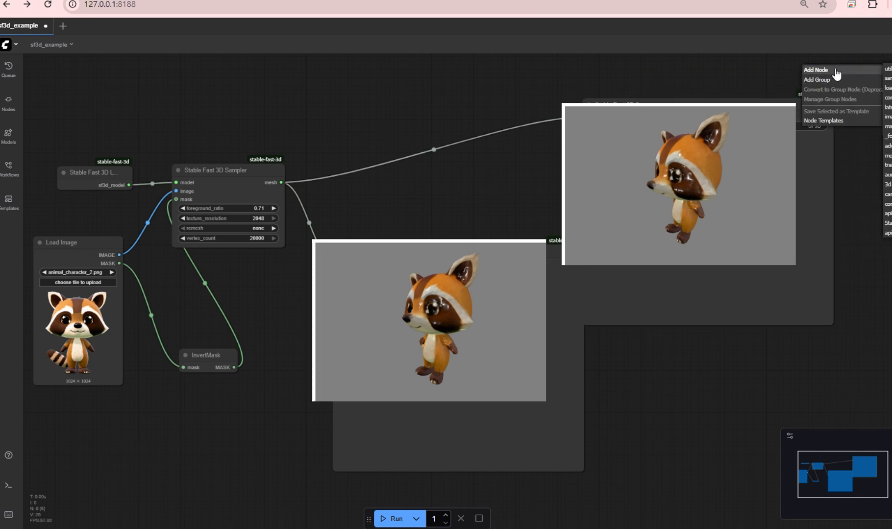
pyautogui.click(888, 223)
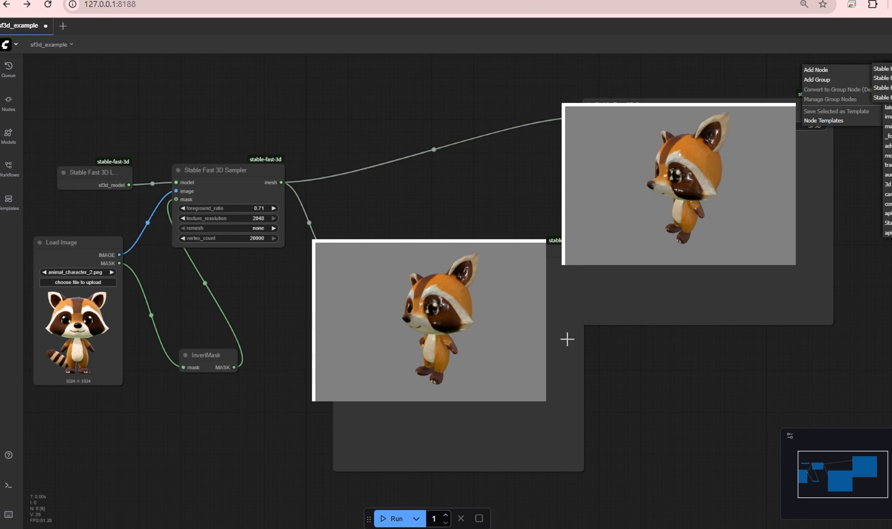
pyautogui.click(679, 428)
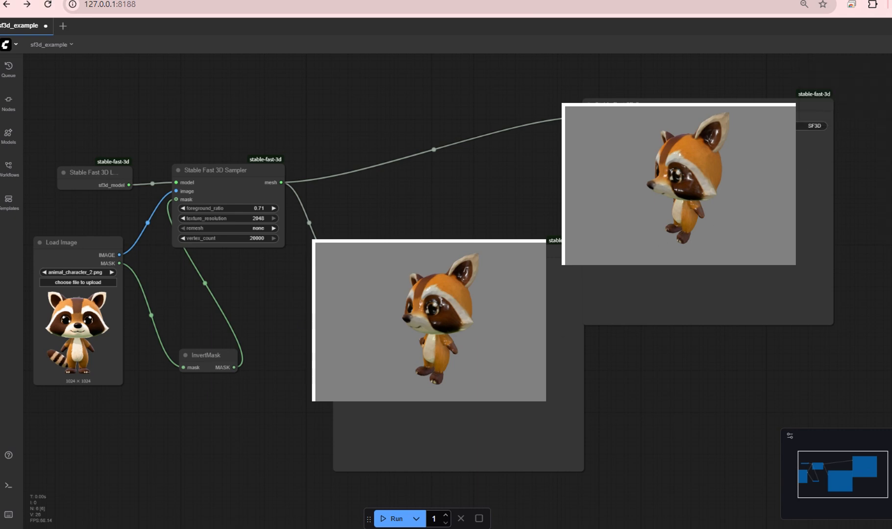
# Switch to the Claude chat, ask "stable-fast-3d save를 사용해서 모델을 저장하는 방법을 알려줘" and read the reply's save settings and location.
pyautogui.hotkey('alt', 'Tab')
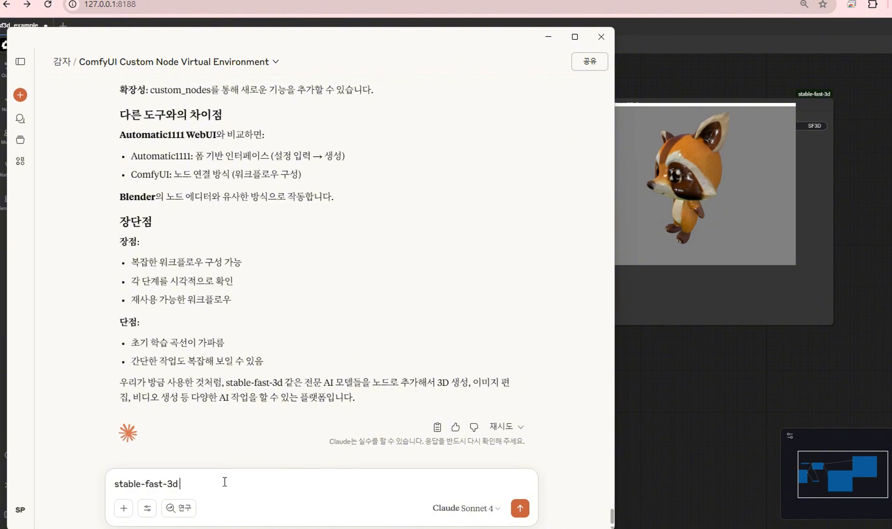
pyautogui.write('save')
pyautogui.write('를 사용히')
pyautogui.write('해서')
pyautogui.write(' 모데')
pyautogui.write('을 줄')
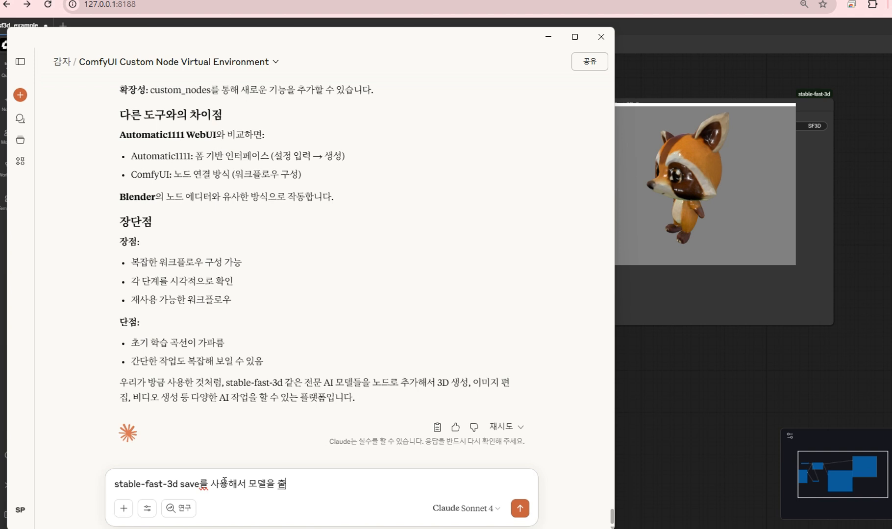
pyautogui.press('BackSpace')
pyautogui.write('저장하는 방법을')
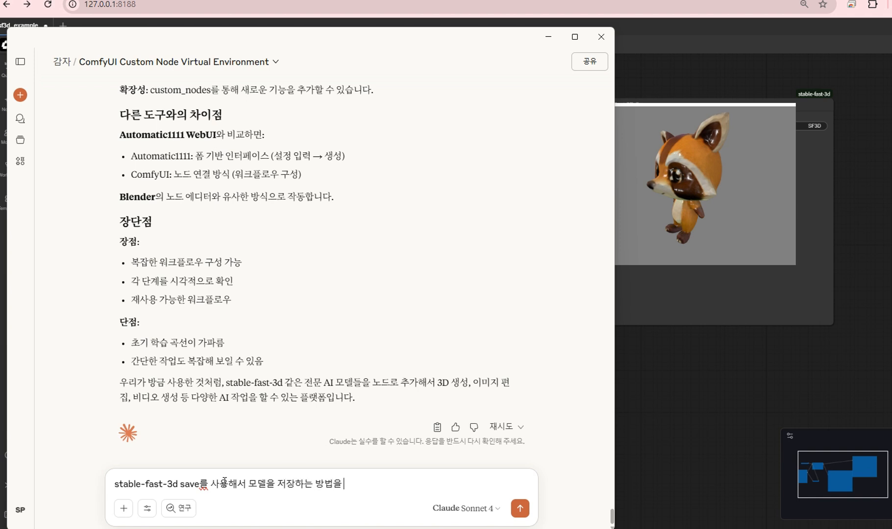
pyautogui.write(' 알려줘')
pyautogui.press('Return')
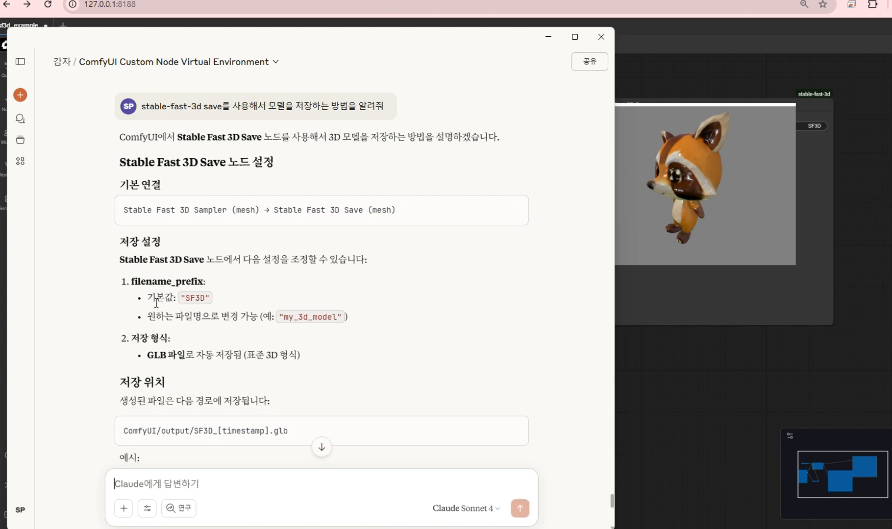
pyautogui.scroll(-1, 157, 303)
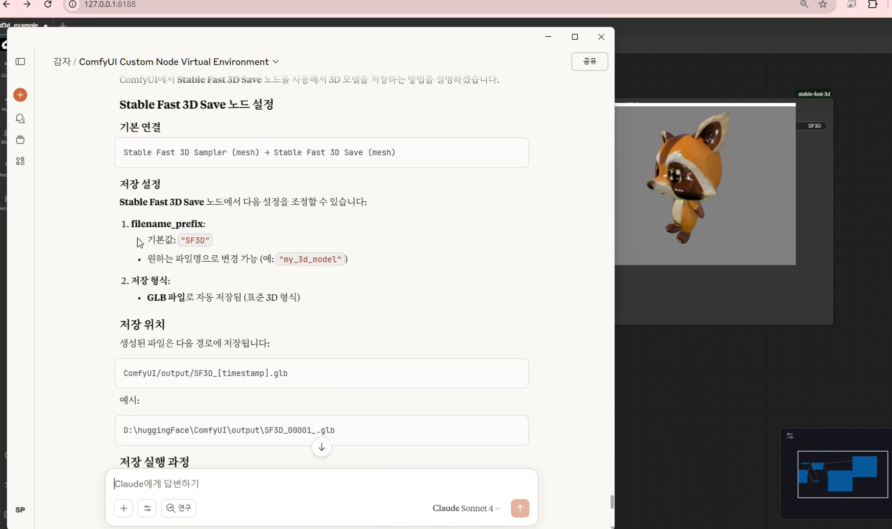
pyautogui.scroll(-1, 139, 242)
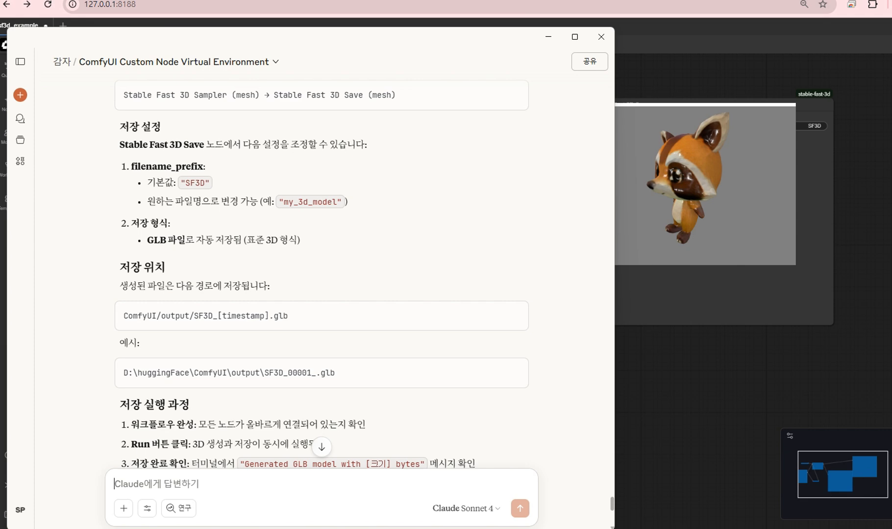
# Switch to VS Code, collapse custom_nodes, expand ComfyUI's output folder and open SF3D_00028_.glb.
pyautogui.hotkey('alt', 'Tab')
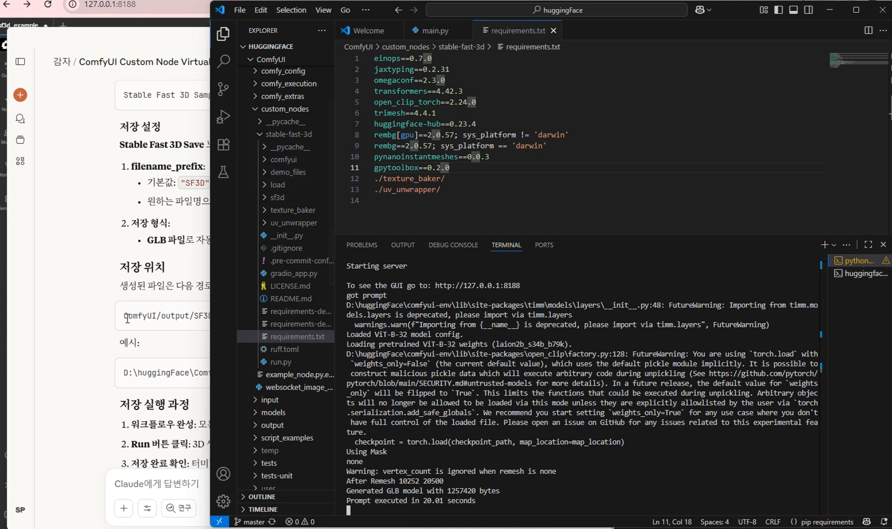
pyautogui.click(261, 108)
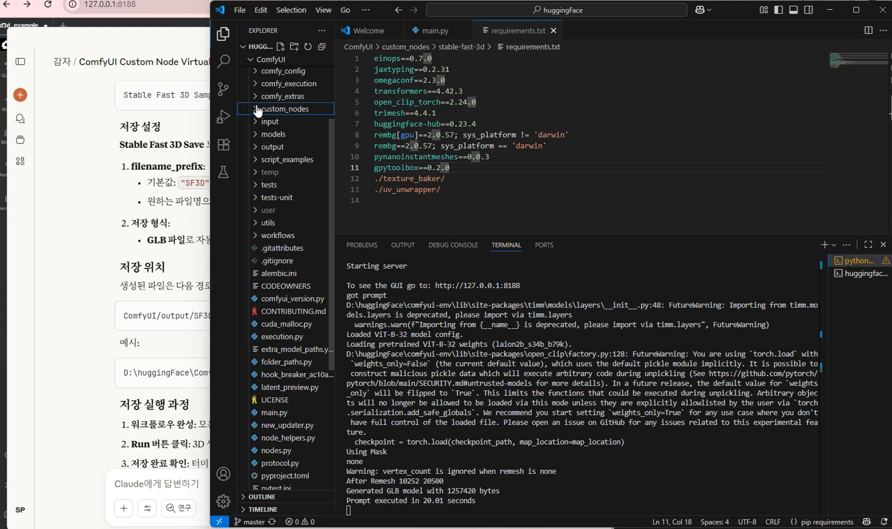
pyautogui.click(259, 148)
pyautogui.scroll(-3, 302, 274)
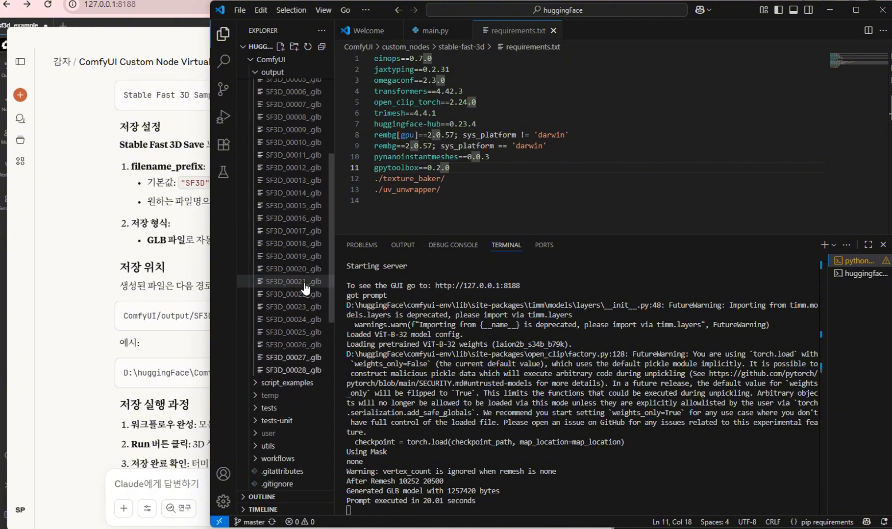
pyautogui.click(291, 373)
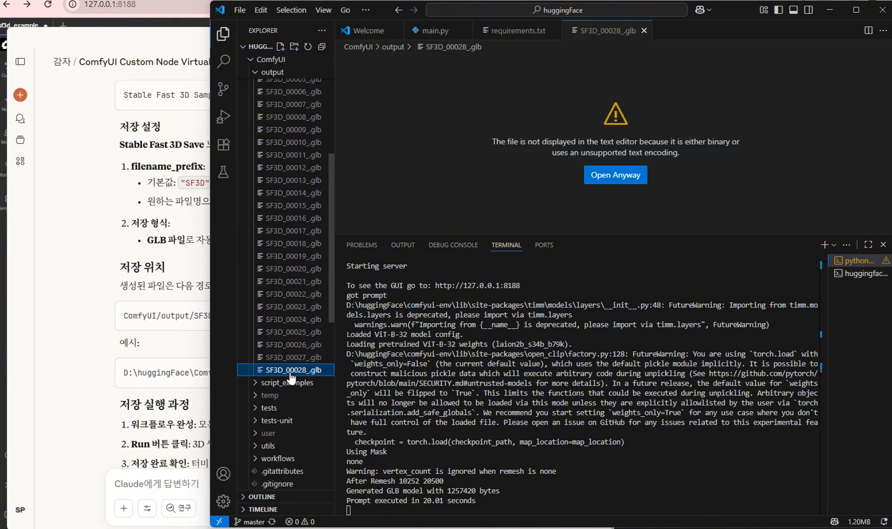
# Set Text Editor as the default editor for *.glb files and view the contents of SF3D_00028_.glb.
pyautogui.click(610, 178)
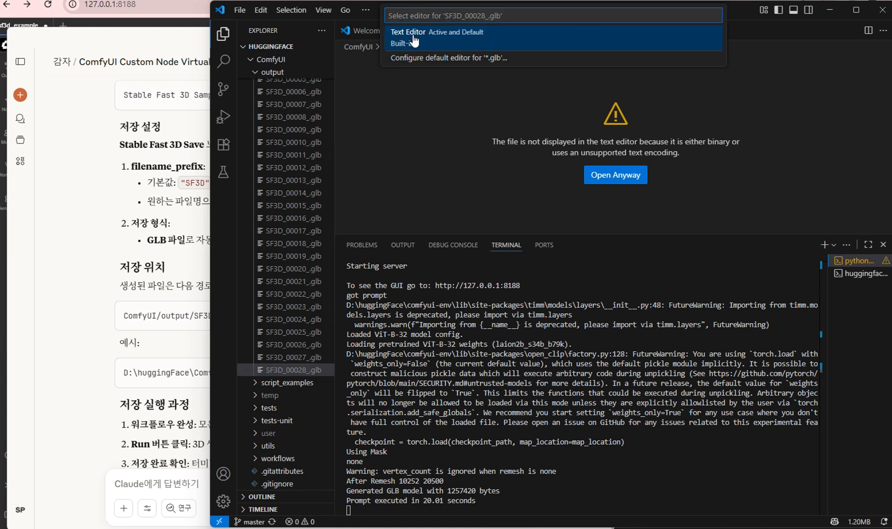
pyautogui.click(413, 58)
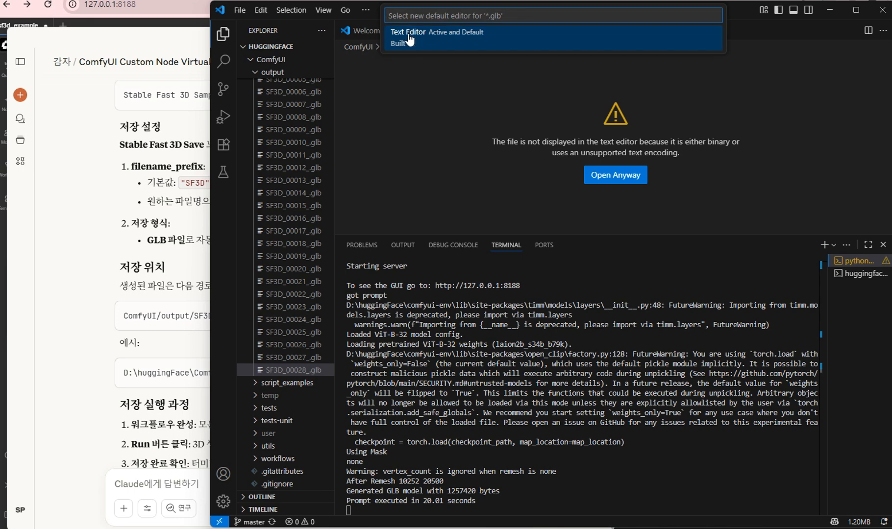
pyautogui.click(410, 38)
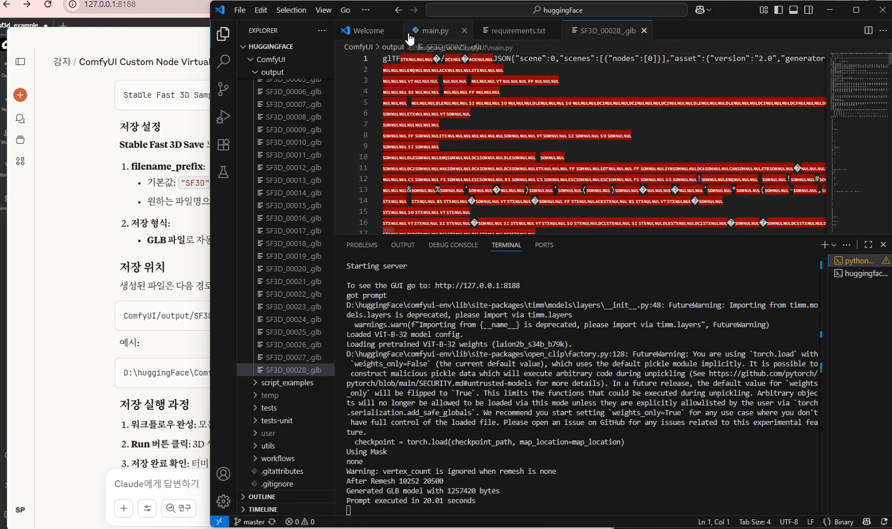
pyautogui.scroll(-10, 577, 129)
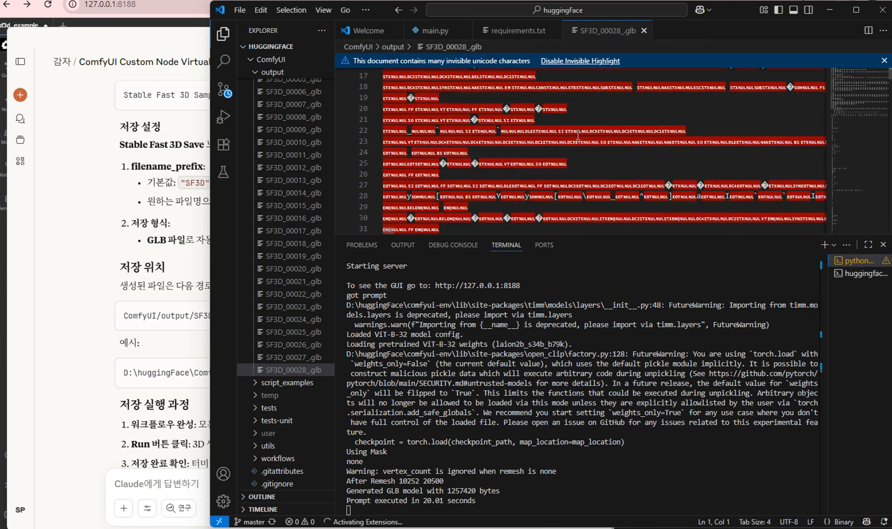
# Return to the Claude chat and read the rest of the reply on the saving process and uses for GLB files.
pyautogui.click(95, 342)
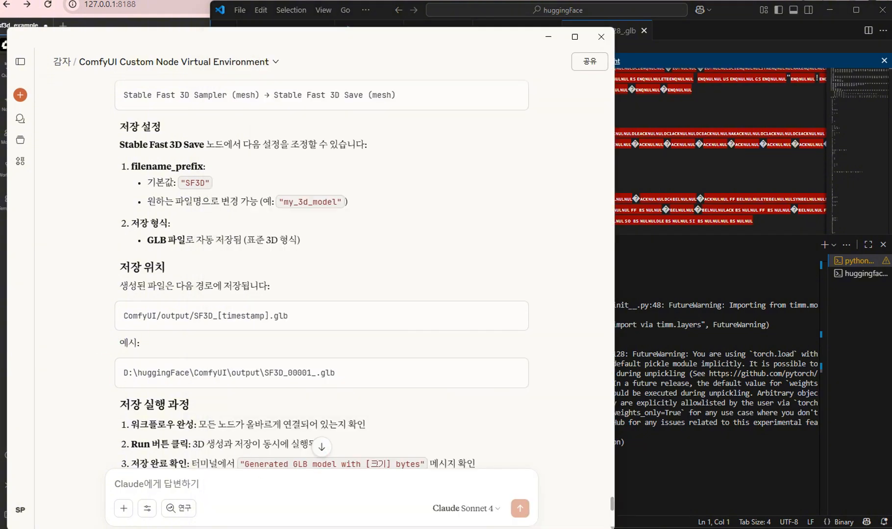
pyautogui.press('super+Down')
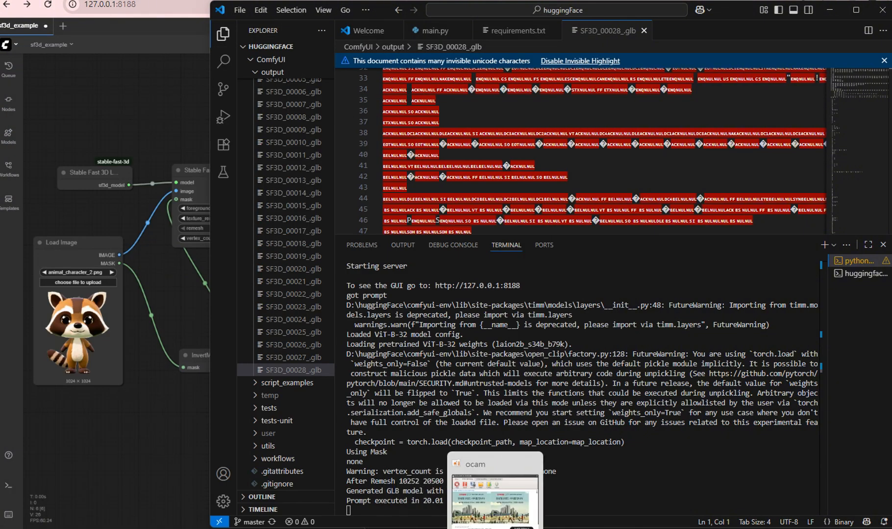
pyautogui.hotkey('alt', 'Tab')
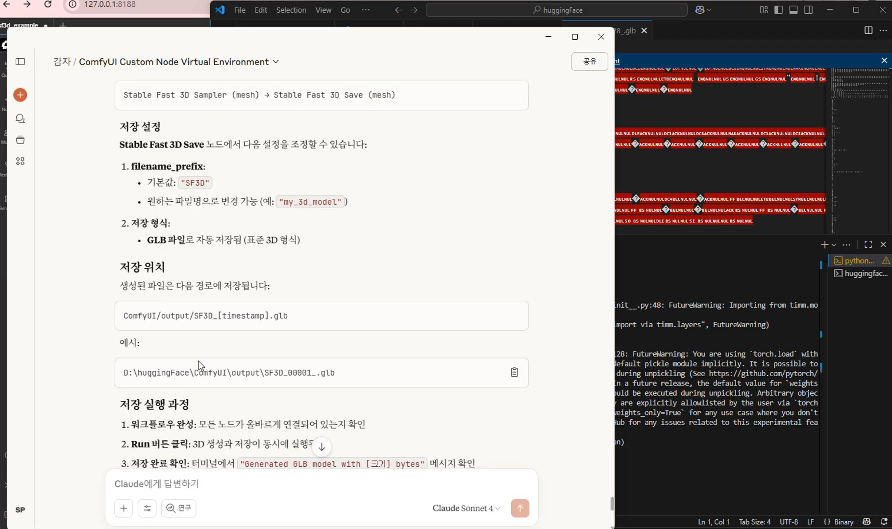
pyautogui.scroll(-4, 198, 363)
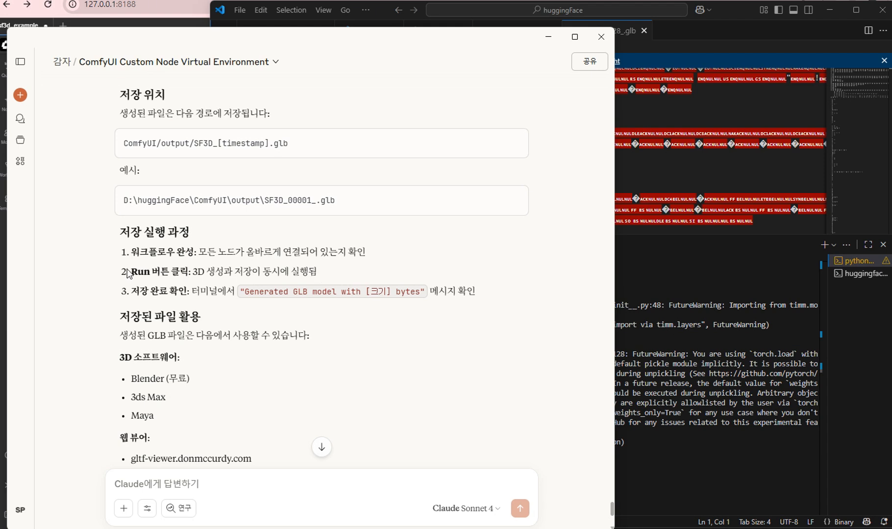
pyautogui.moveTo(130, 273); pyautogui.dragTo(329, 274)
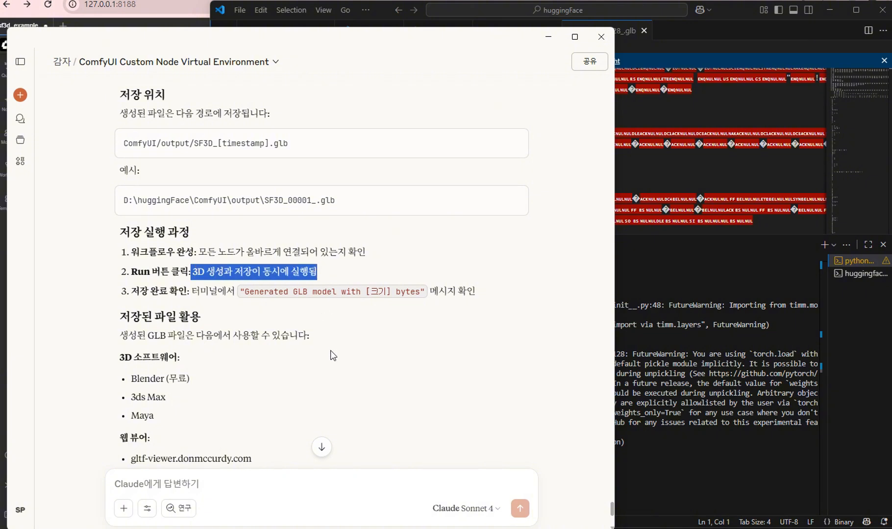
pyautogui.scroll(-2, 333, 356)
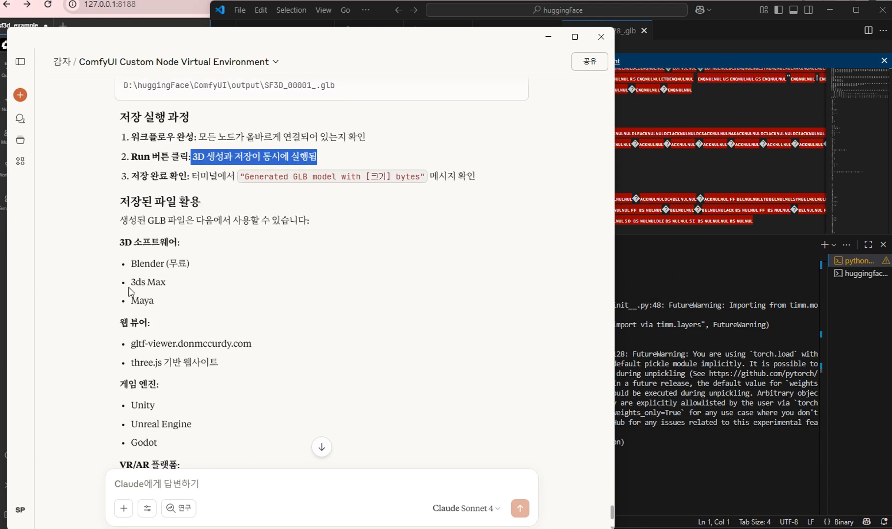
pyautogui.moveTo(130, 286); pyautogui.dragTo(165, 305)
pyautogui.scroll(-1, 181, 323)
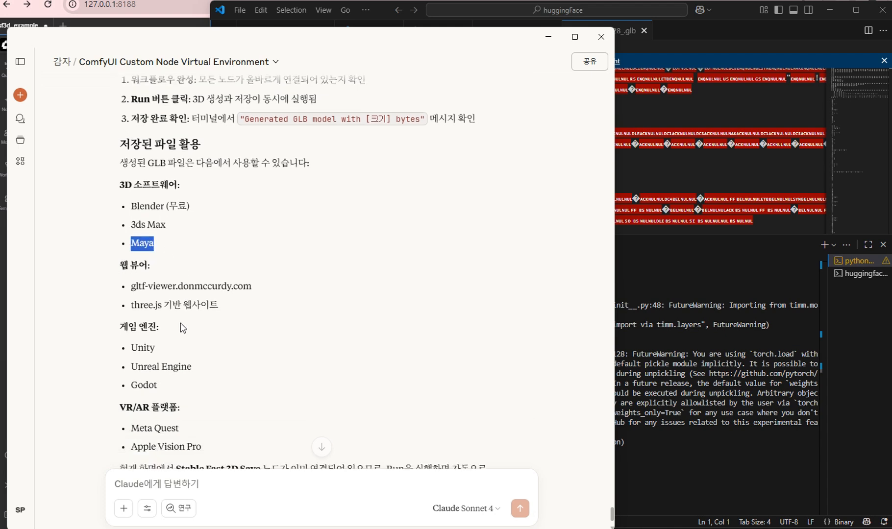
pyautogui.scroll(-1, 180, 325)
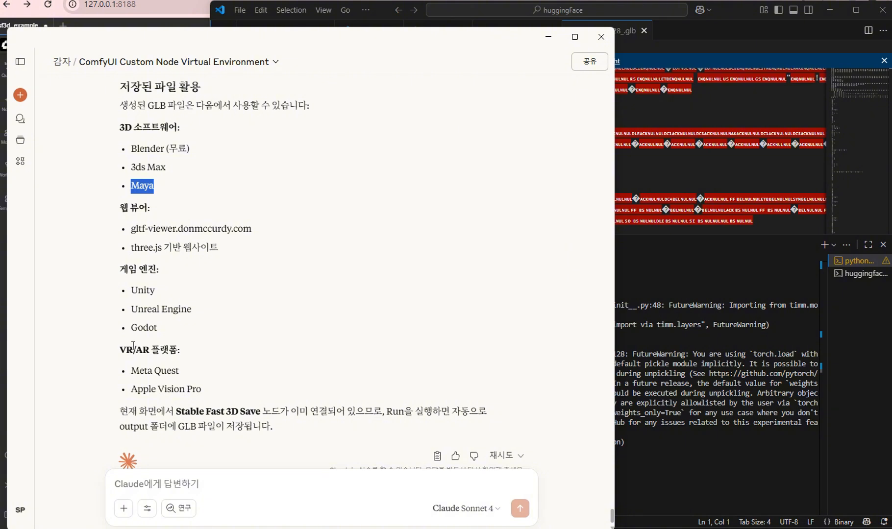
pyautogui.scroll(-1, 234, 330)
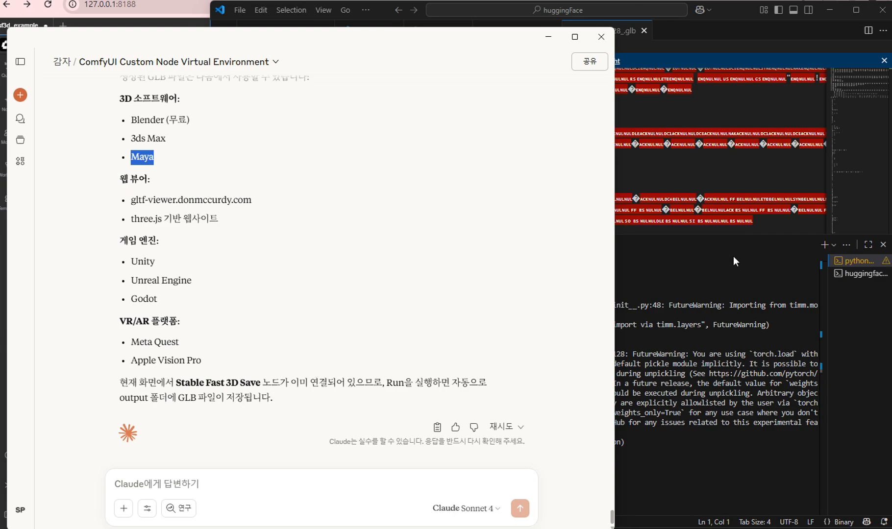
# Return to ComfyUI, load chair1.png into the Load Image node, run the workflow and rotate the generated chair in the preview.
pyautogui.hotkey('alt', 'Tab')
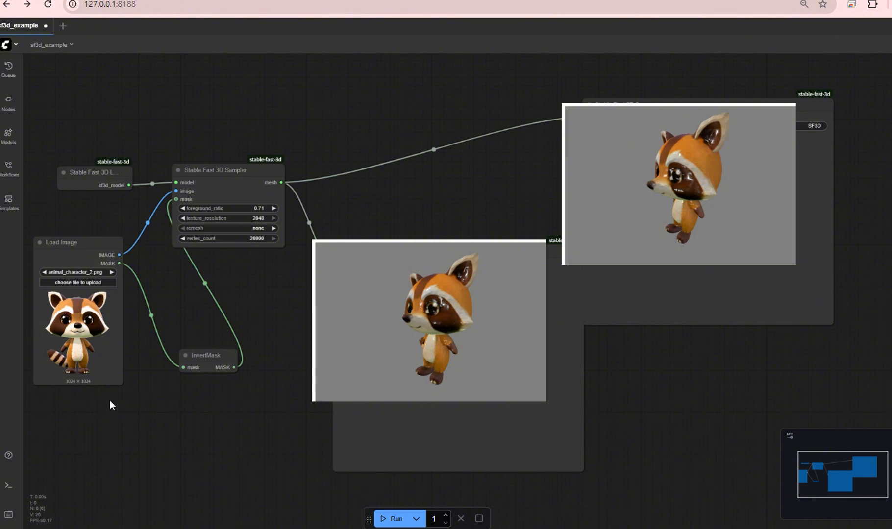
pyautogui.click(73, 283)
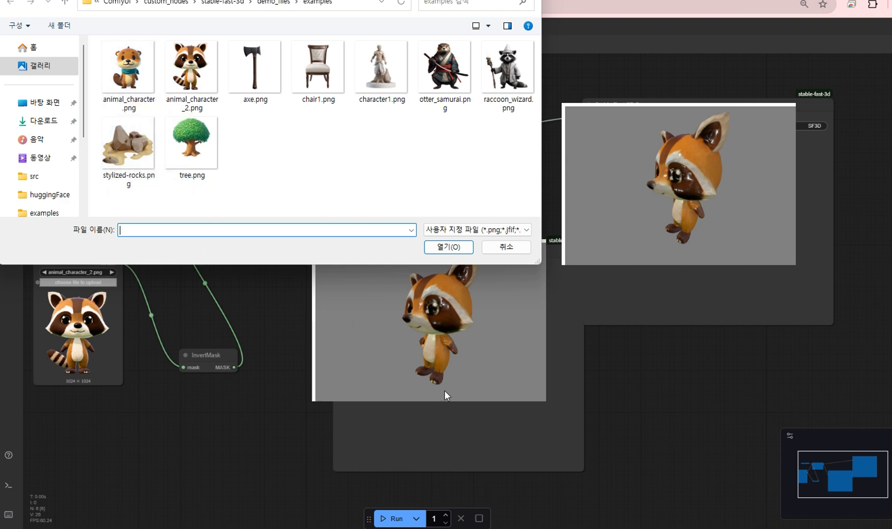
pyautogui.click(326, 73)
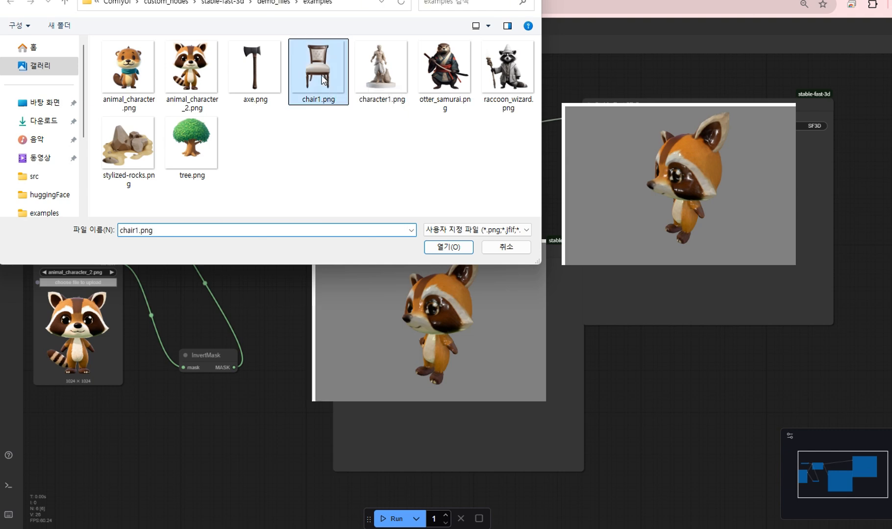
pyautogui.click(449, 248)
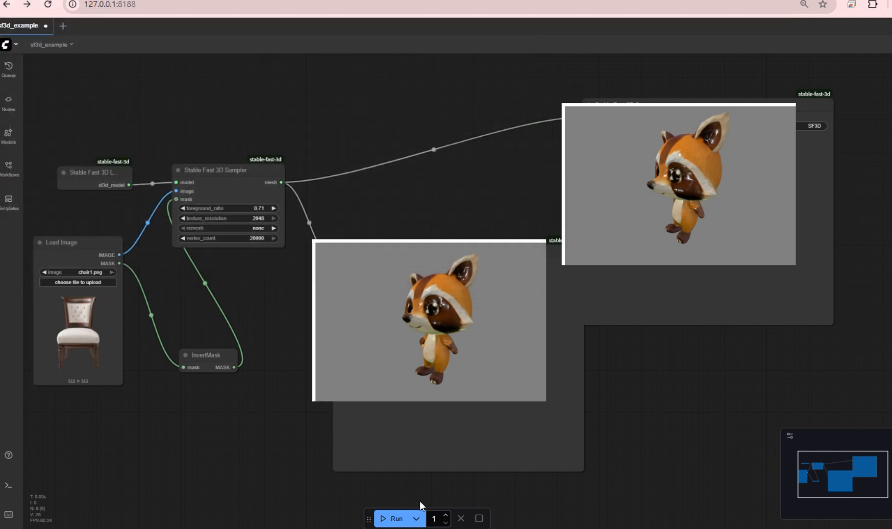
pyautogui.click(396, 518)
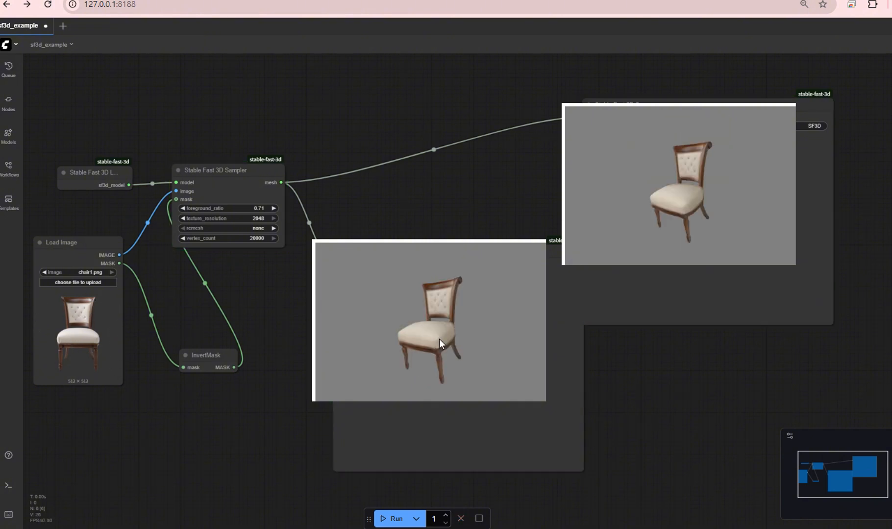
pyautogui.moveTo(439, 339); pyautogui.dragTo(467, 338)
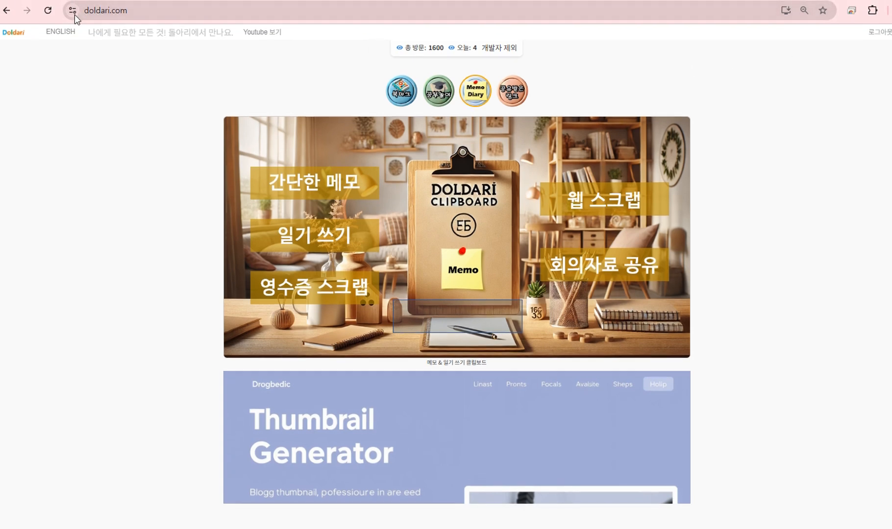
# Show the doldari.com address and open the site's homeUtility page.
pyautogui.click(154, 14)
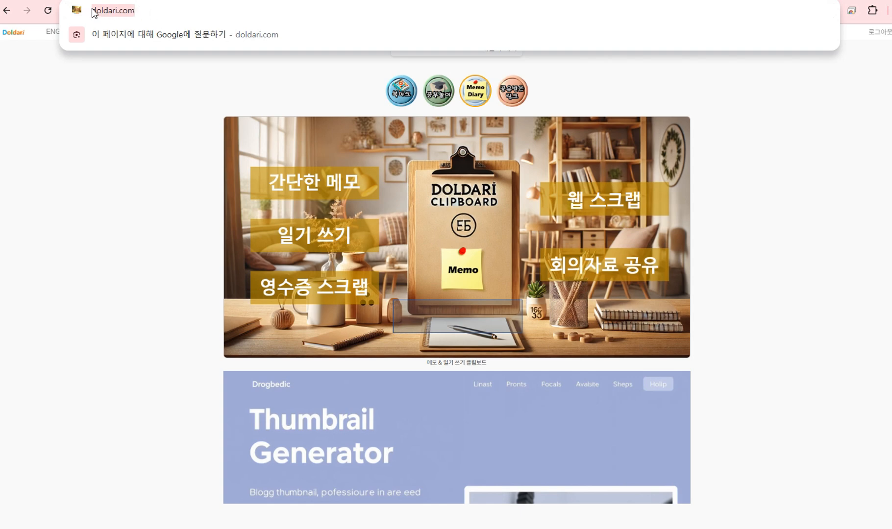
pyautogui.click(103, 114)
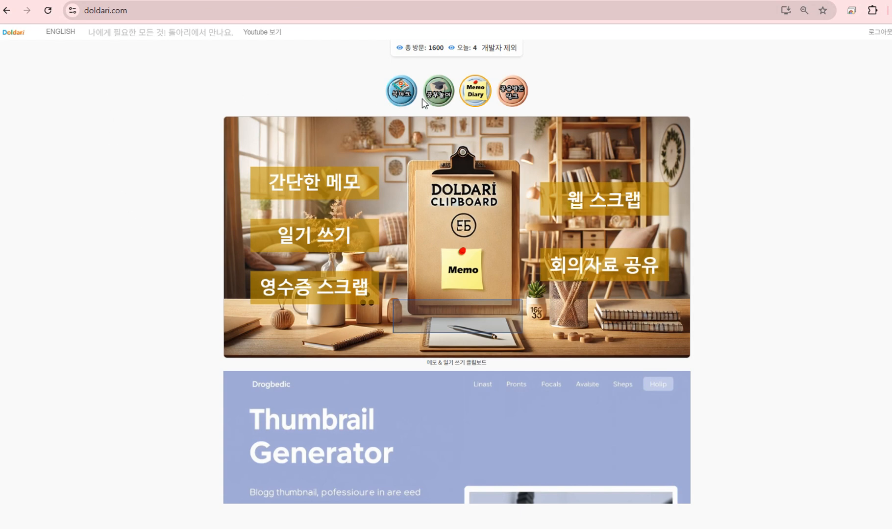
pyautogui.click(473, 99)
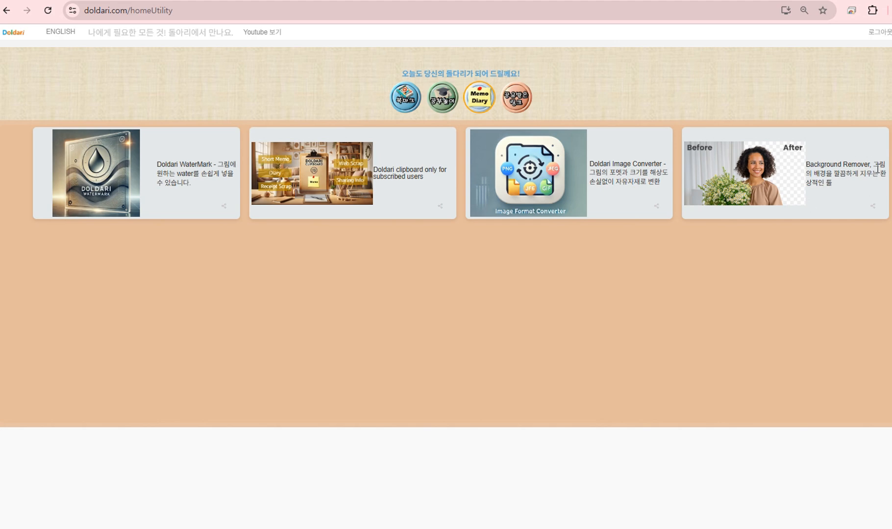
# Open the Background Remover site from the homeUtility page and start an image upload from the ai_images folder on Data (D:).
pyautogui.click(763, 180)
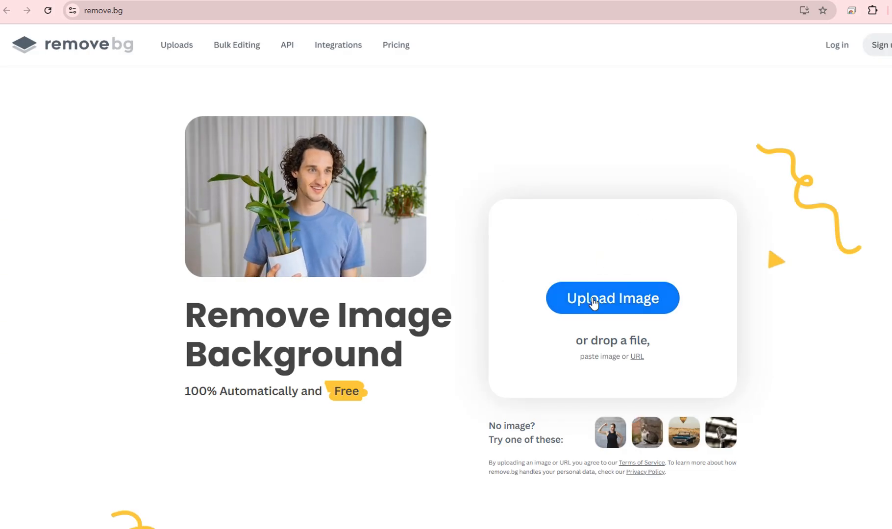
pyautogui.click(593, 304)
pyautogui.click(450, 268)
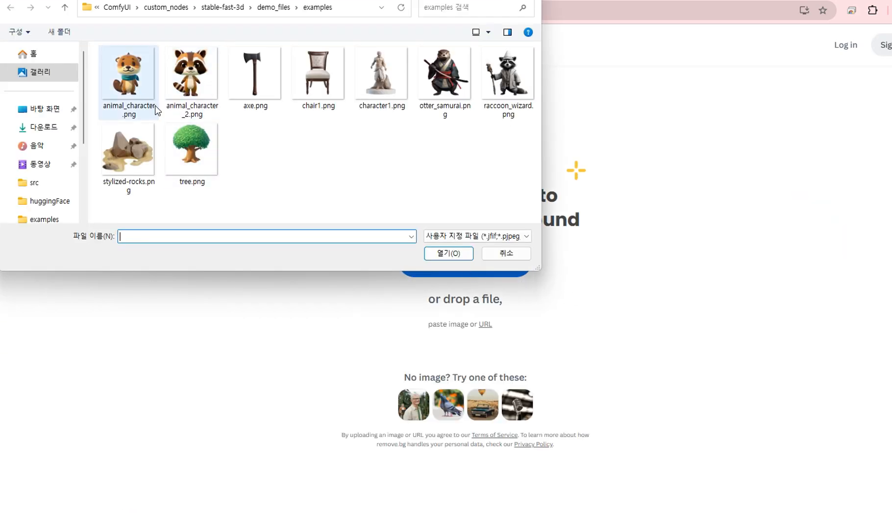
pyautogui.click(111, 7)
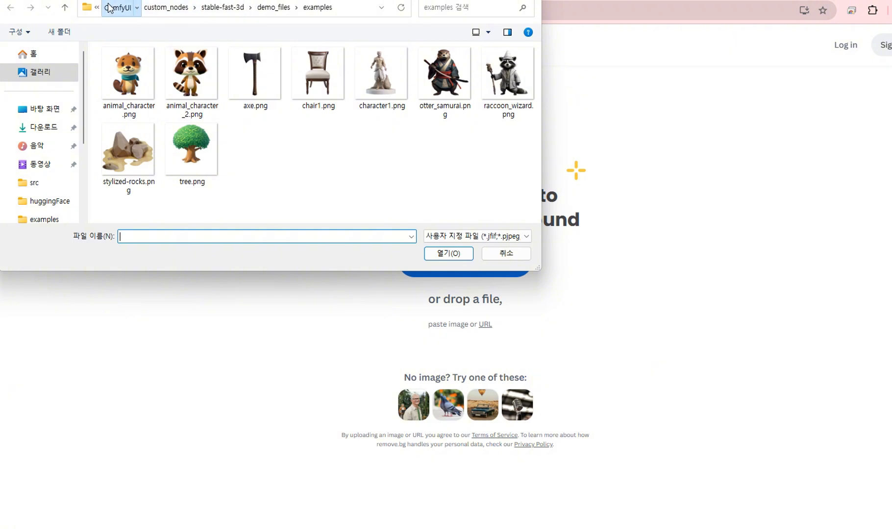
pyautogui.click(147, 7)
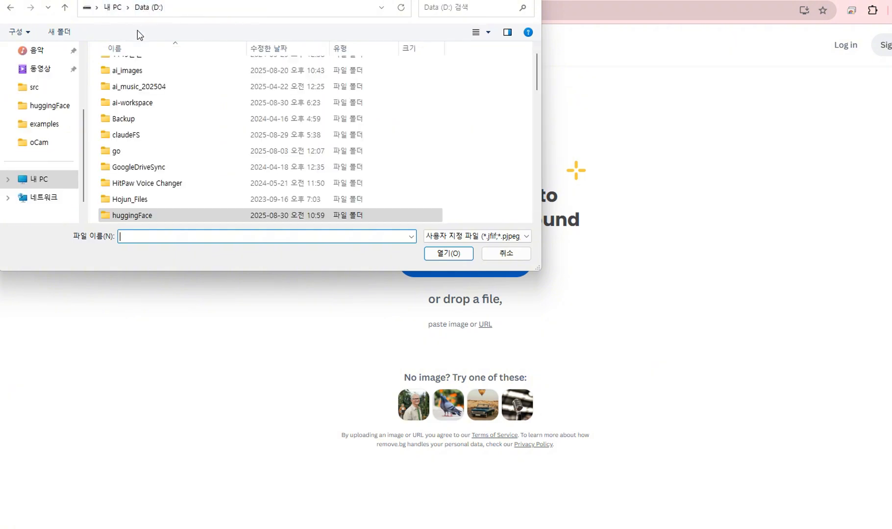
pyautogui.doubleClick(129, 73)
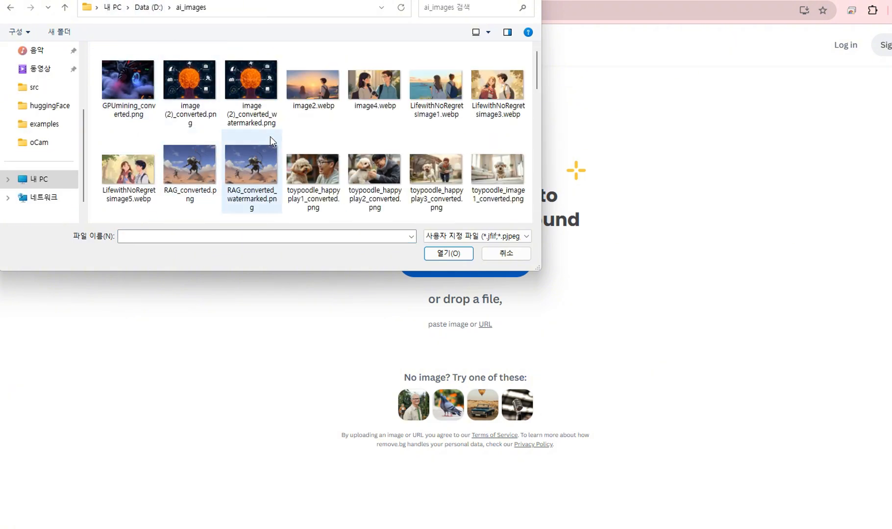
# Find 고객서비스챗봇_converted_watermarked.png in the ai_images folder and upload it for background removal.
pyautogui.scroll(-3, 336, 130)
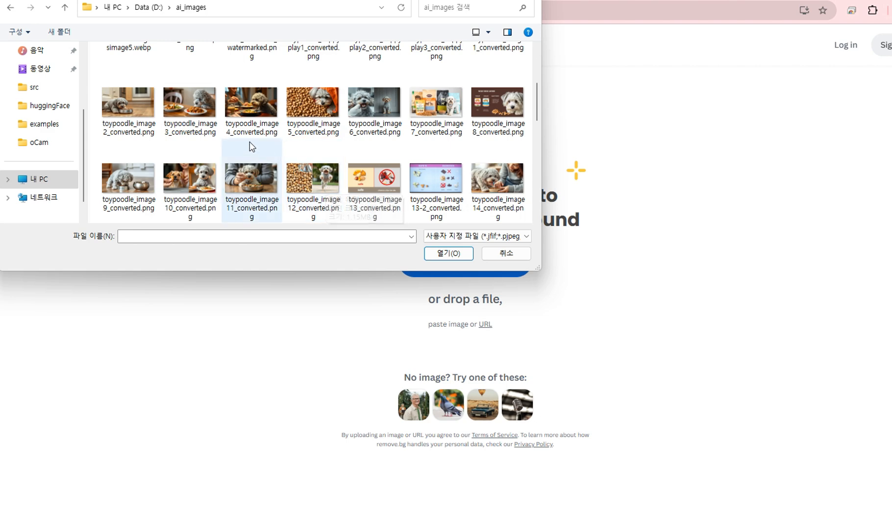
pyautogui.scroll(-1, 294, 142)
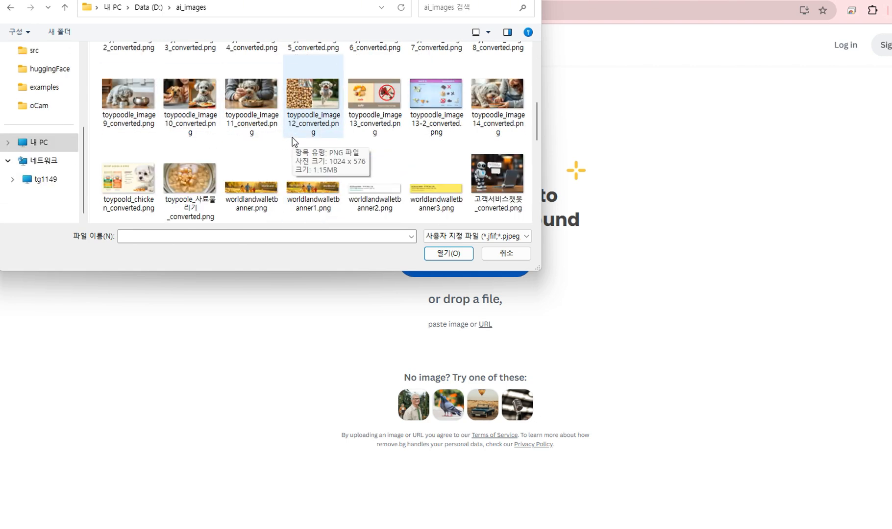
pyautogui.scroll(-5, 293, 141)
pyautogui.scroll(-2, 295, 142)
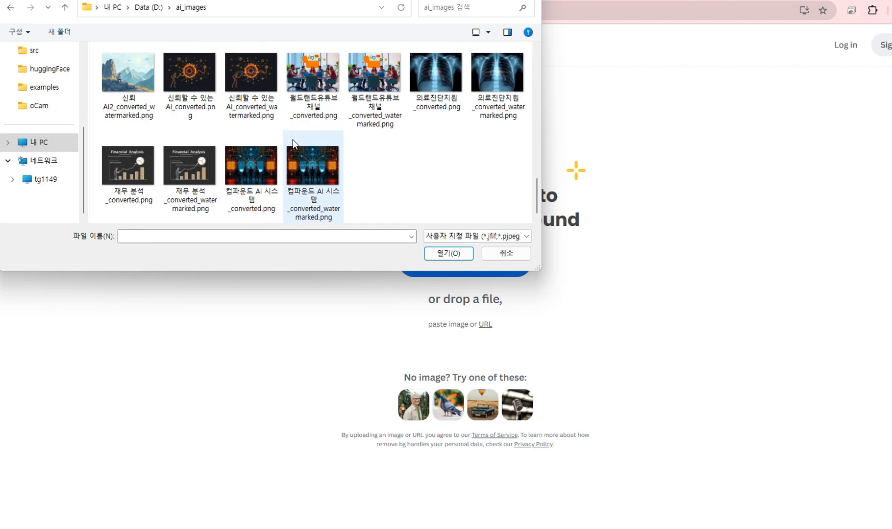
pyautogui.scroll(3, 296, 141)
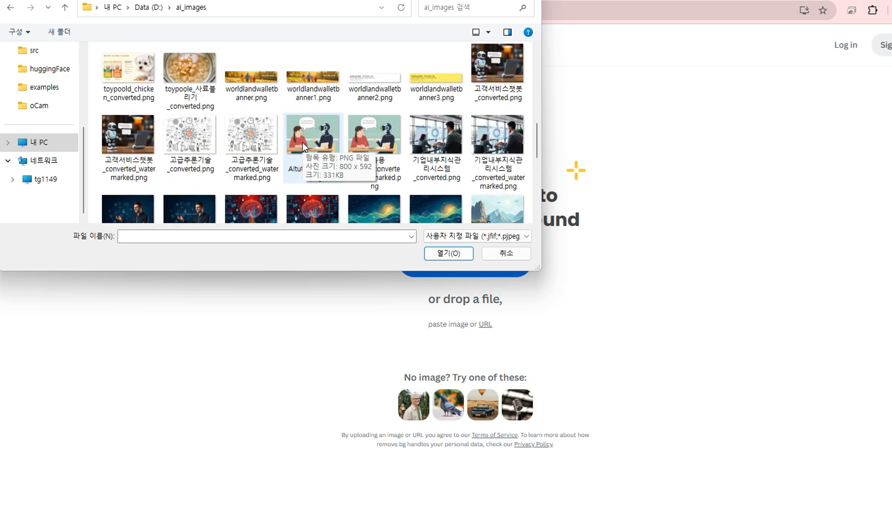
pyautogui.scroll(1, 303, 142)
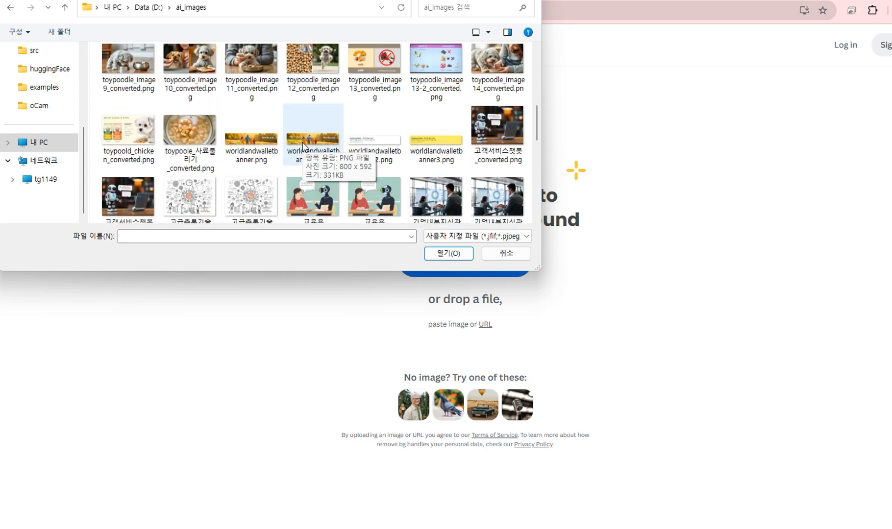
pyautogui.click(117, 196)
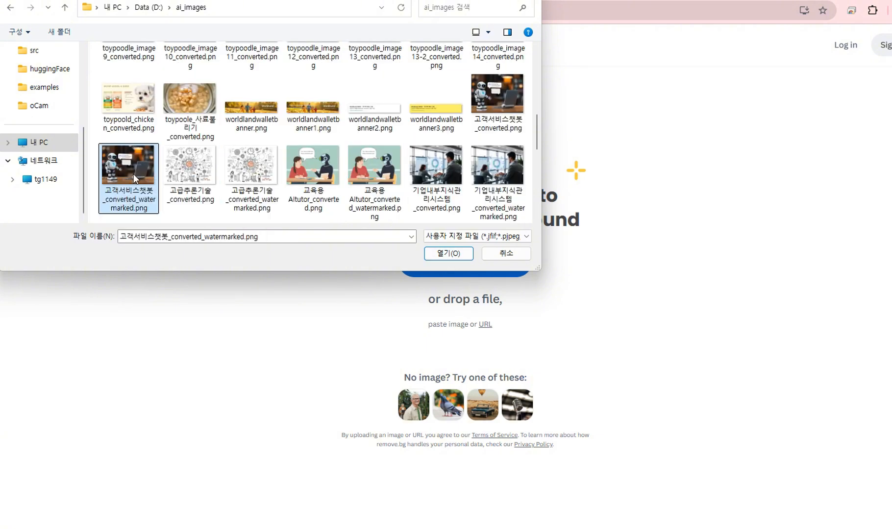
pyautogui.click(449, 253)
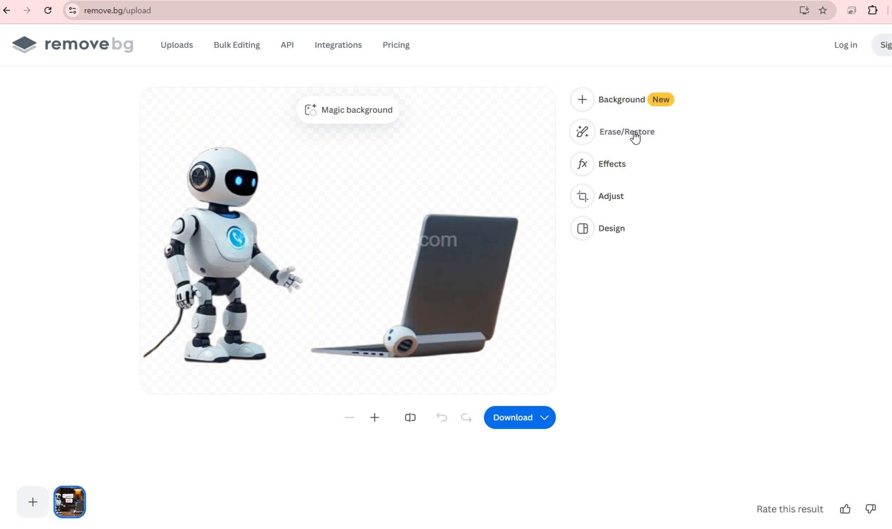
# Erase the whole laptop beside the robot with the Magic Brush.
pyautogui.click(583, 133)
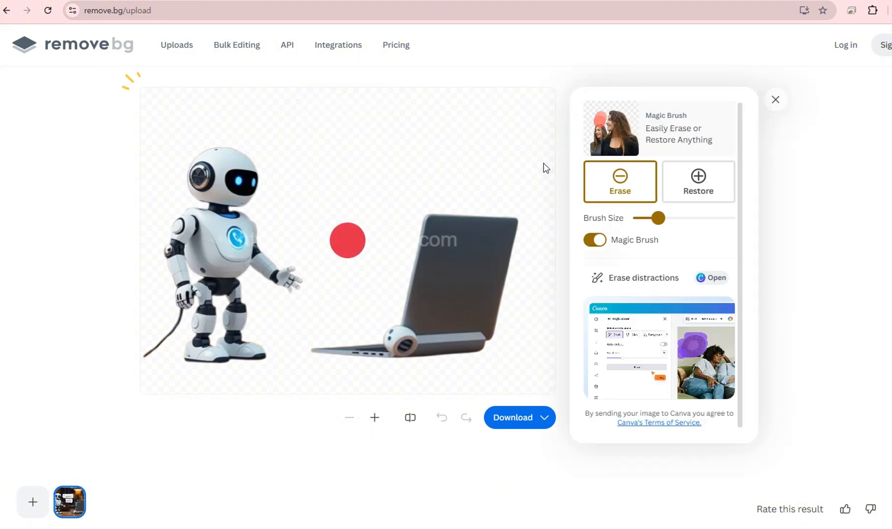
pyautogui.moveTo(458, 239)
pyautogui.mouseDown()
pyautogui.moveTo(366, 348)
pyautogui.moveTo(326, 348)
pyautogui.moveTo(401, 356)
pyautogui.moveTo(475, 349)
pyautogui.moveTo(488, 337)
pyautogui.moveTo(403, 324)
pyautogui.moveTo(492, 308)
pyautogui.mouseUp()
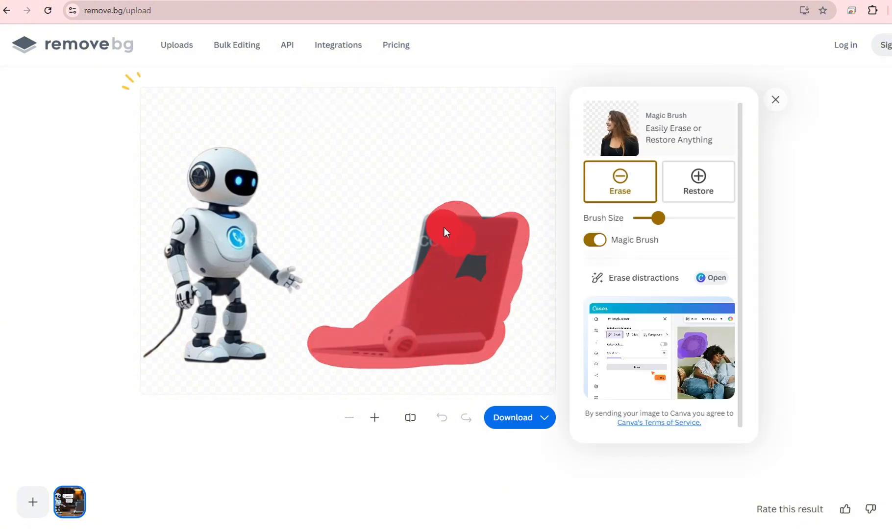
pyautogui.moveTo(444, 227)
pyautogui.mouseDown()
pyautogui.moveTo(423, 266)
pyautogui.moveTo(466, 281)
pyautogui.mouseUp()
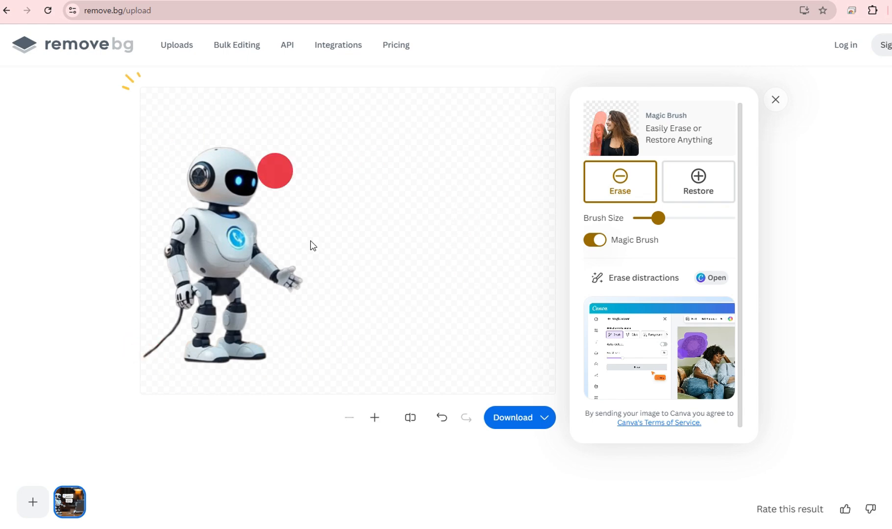
# Erase the robot's outstretched hand with the Magic Brush and close the erase tool.
pyautogui.click(375, 419)
pyautogui.moveTo(233, 291); pyautogui.dragTo(277, 285)
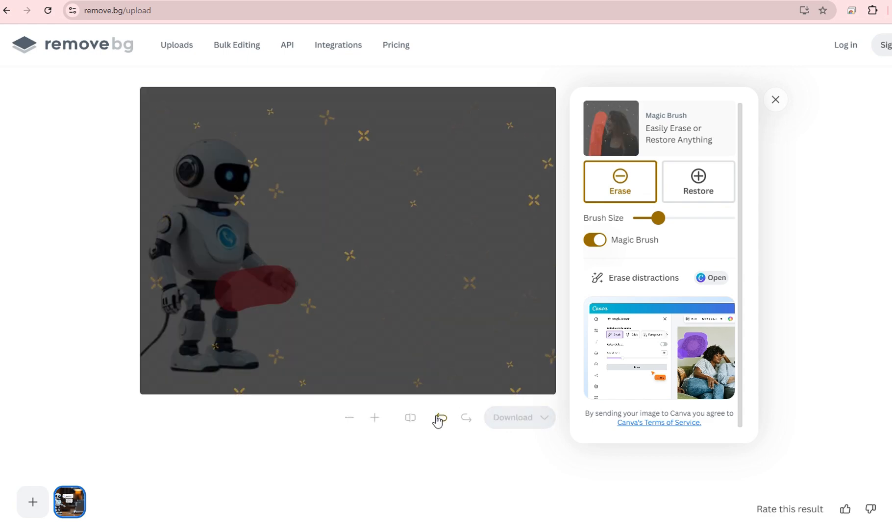
pyautogui.click(442, 418)
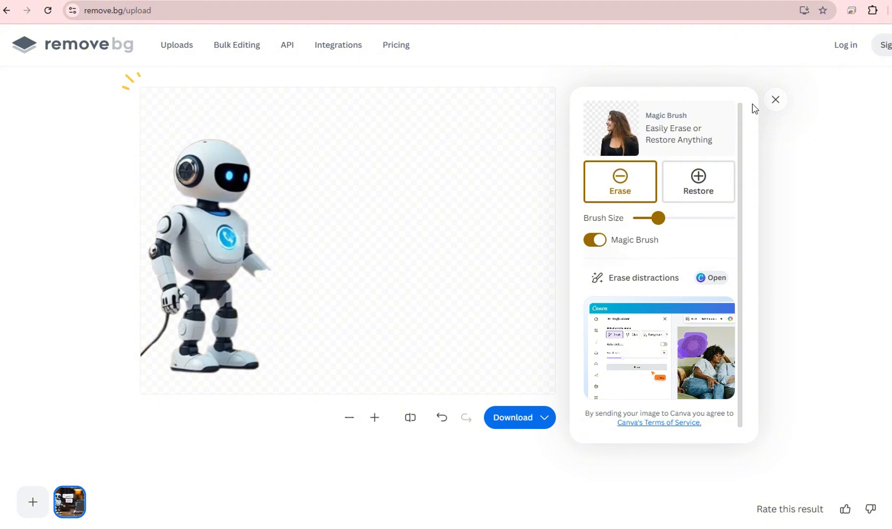
pyautogui.click(775, 101)
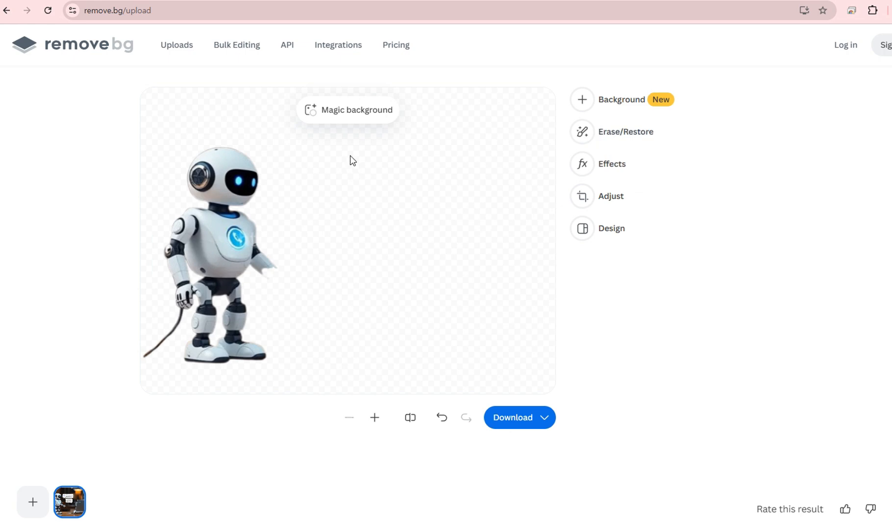
# Download the free 581 x 430 preview of the robot and view the downloaded image from its folder.
pyautogui.click(544, 424)
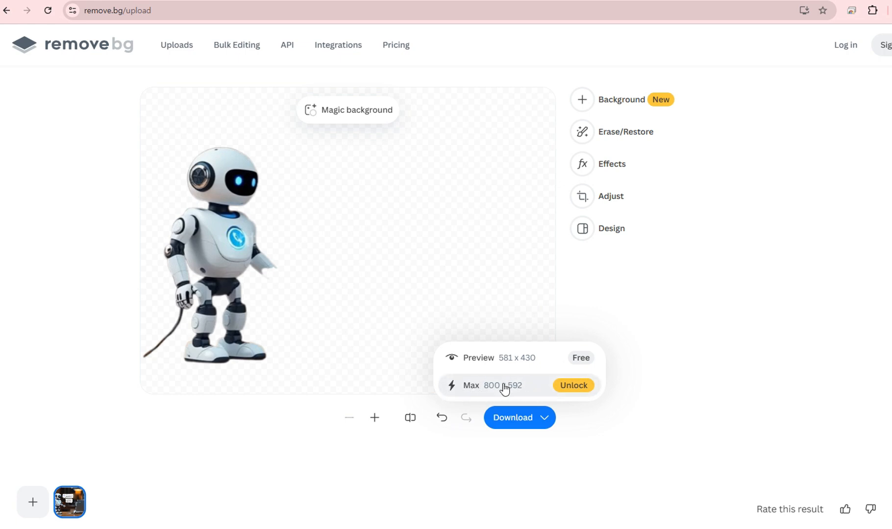
pyautogui.click(578, 358)
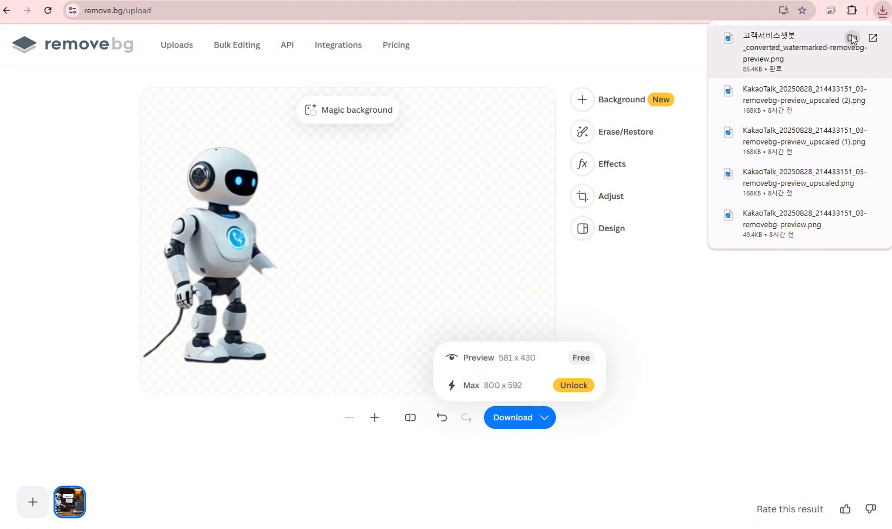
pyautogui.click(853, 37)
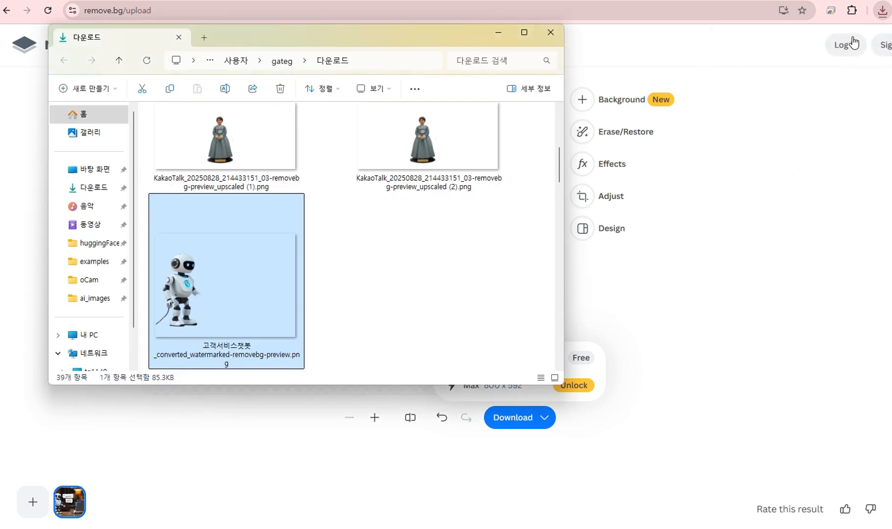
pyautogui.doubleClick(167, 288)
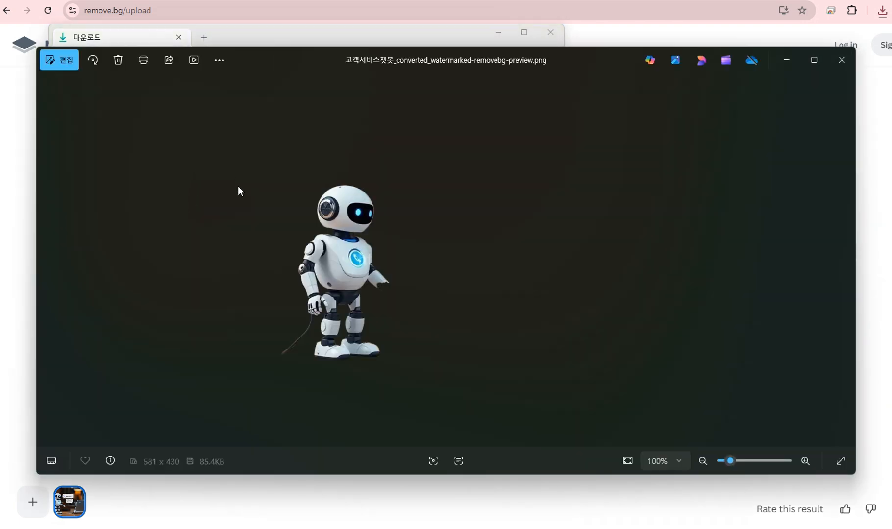
pyautogui.click(838, 55)
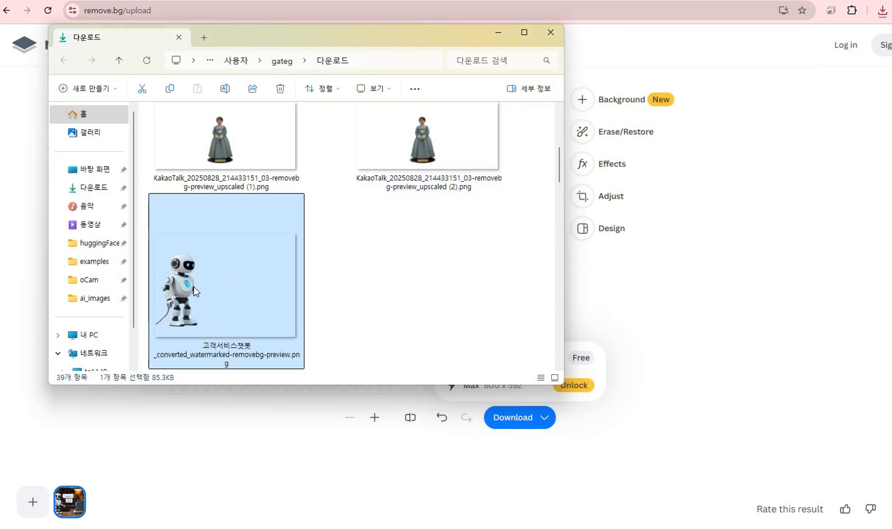
# Edit the downloaded robot image in Paint and crop the canvas around the robot to about 217 × 346 px.
pyautogui.rightClick(187, 280)
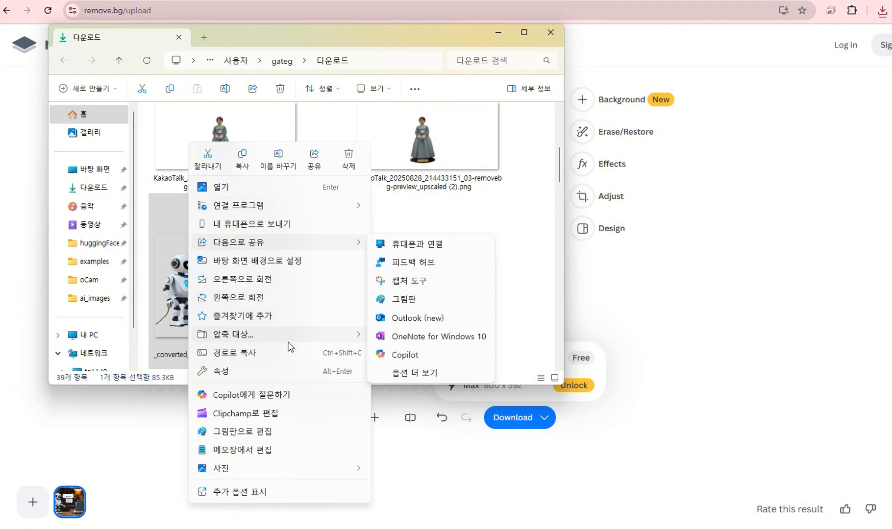
pyautogui.click(250, 432)
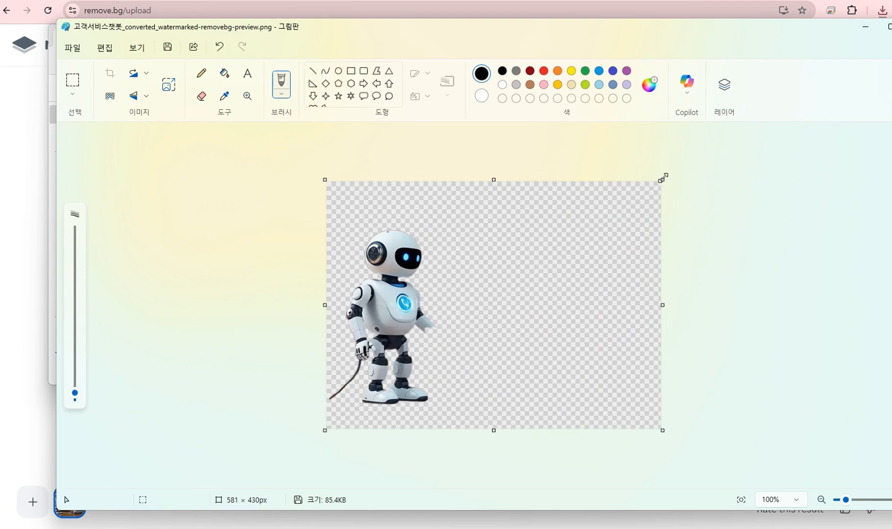
pyautogui.moveTo(662, 177); pyautogui.dragTo(453, 224)
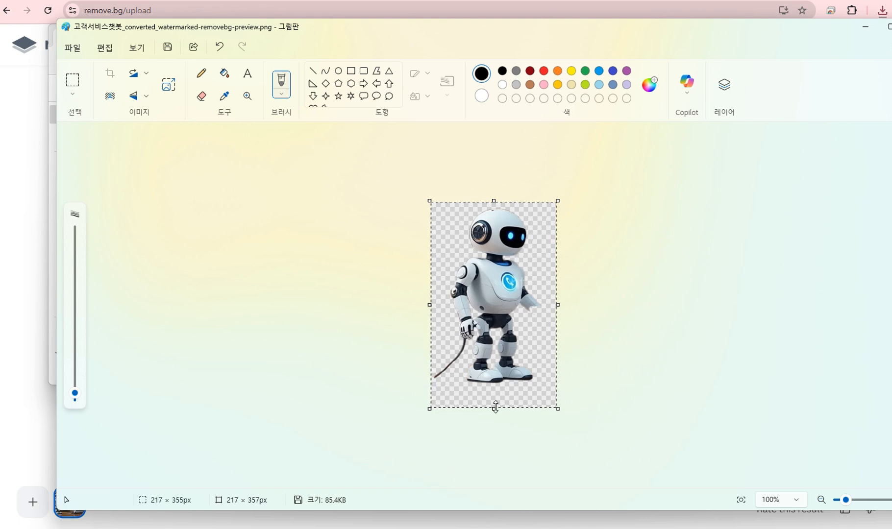
pyautogui.moveTo(495, 406); pyautogui.dragTo(494, 403)
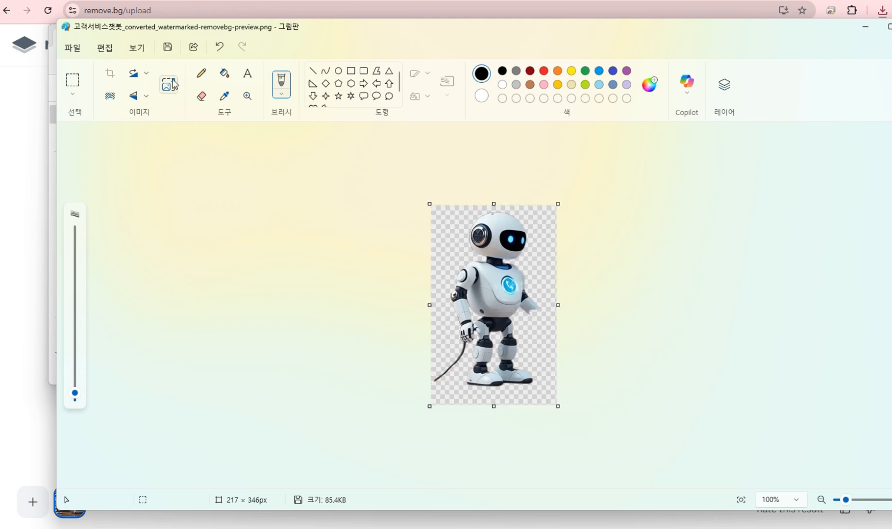
# Erase the cable hanging from the robot's hand with the eraser.
pyautogui.click(200, 96)
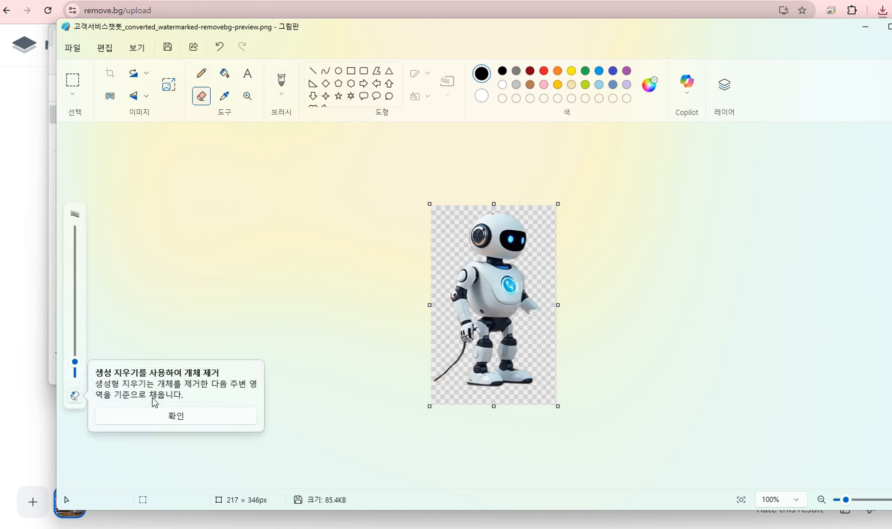
pyautogui.click(169, 416)
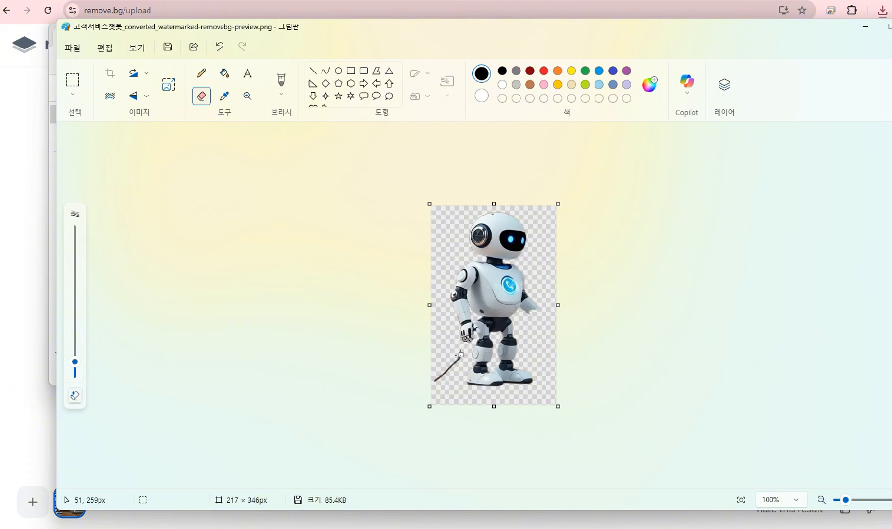
pyautogui.moveTo(461, 356); pyautogui.dragTo(437, 378)
# Save the edited robot as a PNG named 고객서비스챗봇.png in the huggingFace folder and minimize Paint.
pyautogui.click(68, 51)
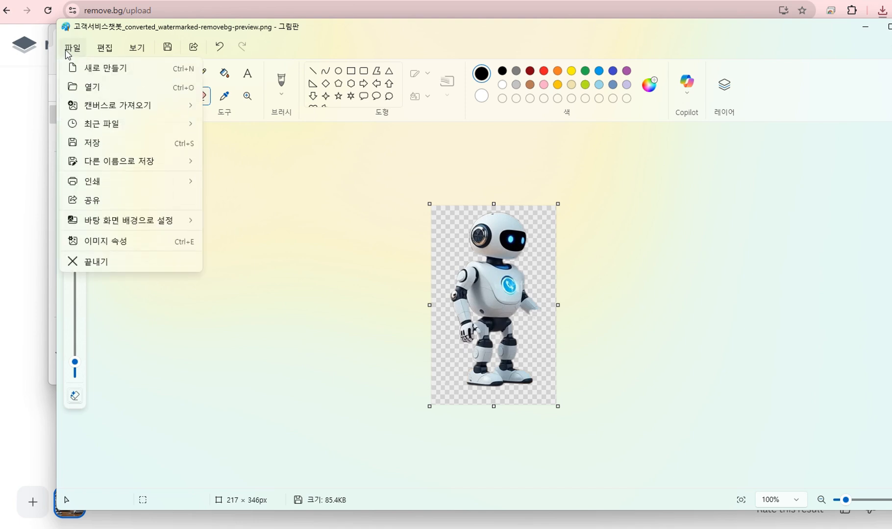
pyautogui.moveTo(112, 161)
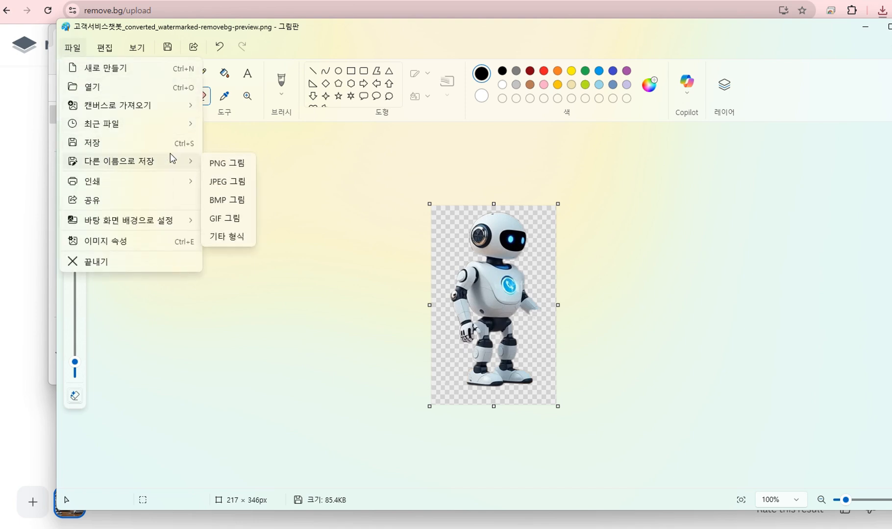
pyautogui.click(223, 164)
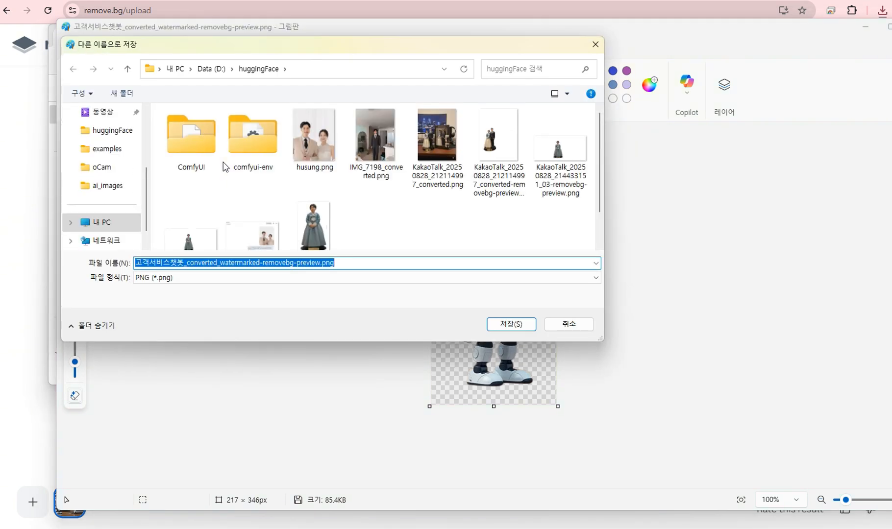
pyautogui.click(270, 261)
pyautogui.moveTo(315, 265); pyautogui.dragTo(184, 267)
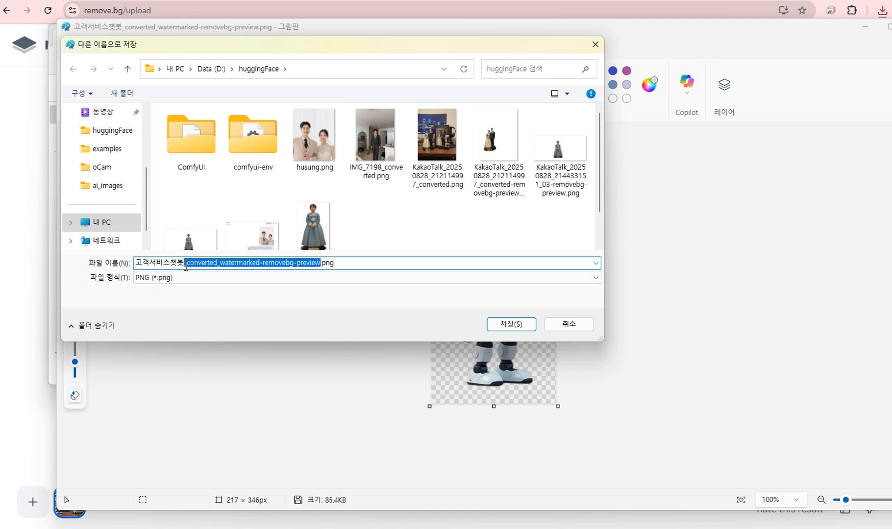
pyautogui.press('BackSpace')
pyautogui.click(520, 325)
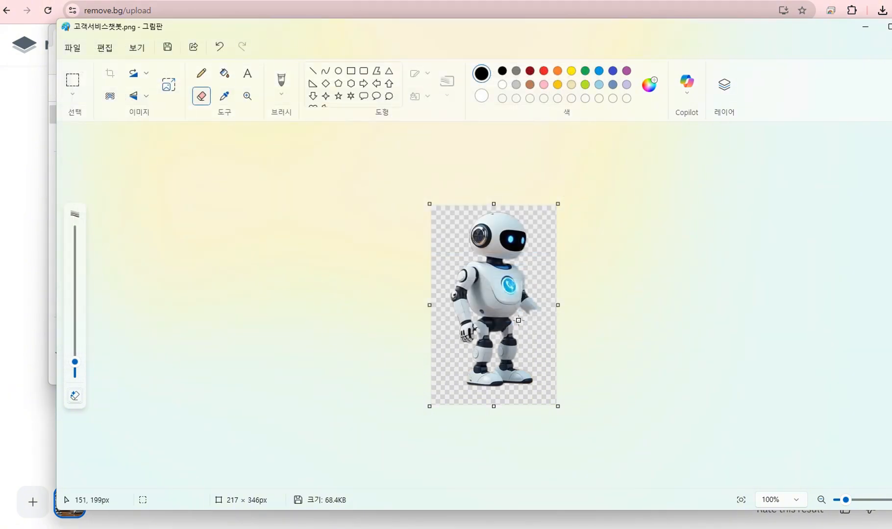
pyautogui.click(866, 26)
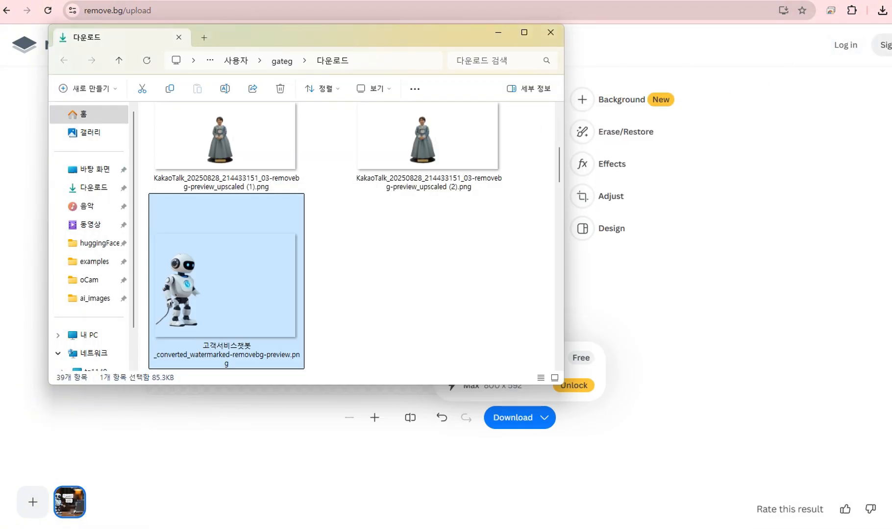
# Switch to ComfyUI and load 고객서비스챗봇.png from the huggingFace folder on drive D into the Load Image node.
pyautogui.click(285, 2)
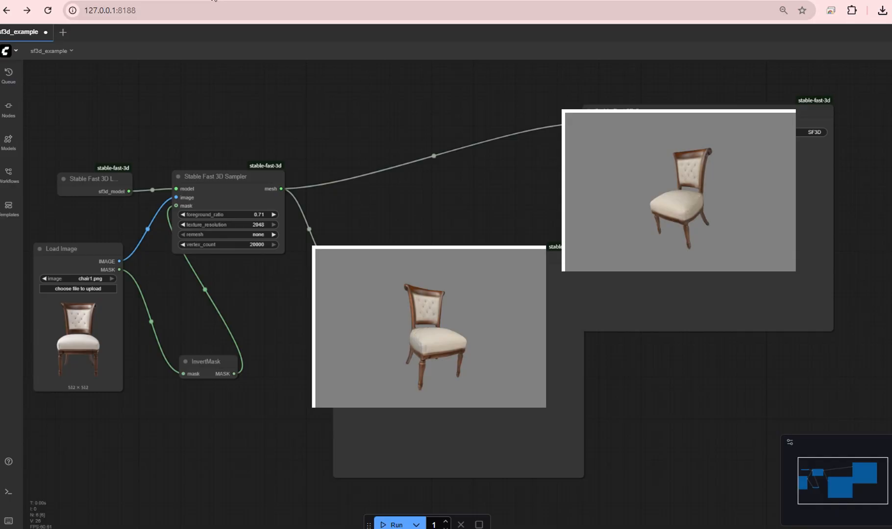
pyautogui.click(67, 292)
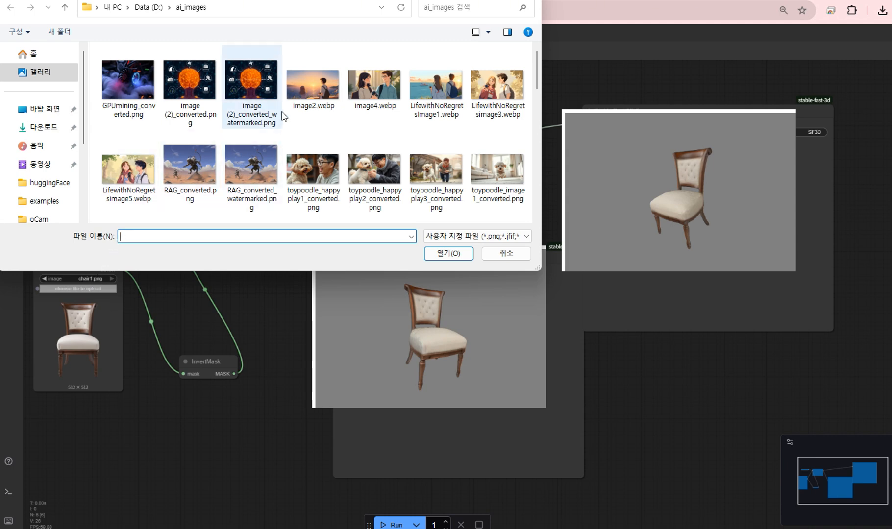
pyautogui.click(150, 8)
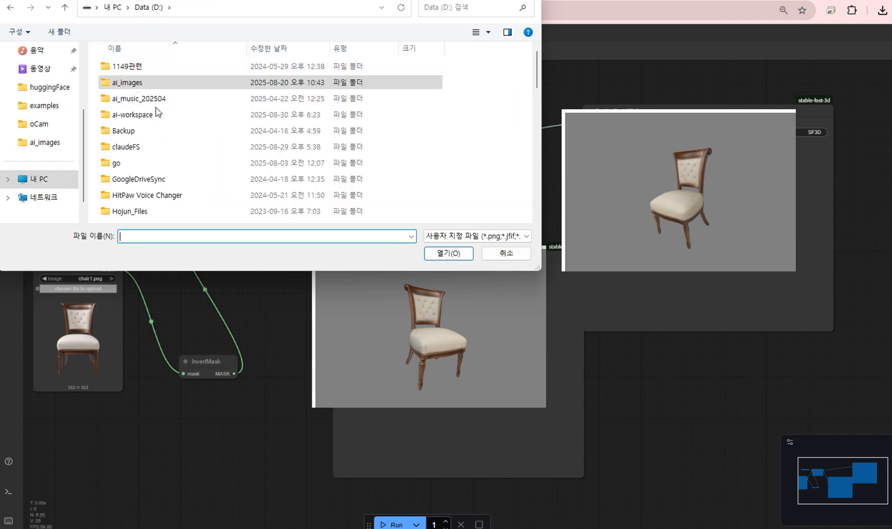
pyautogui.scroll(-1, 121, 183)
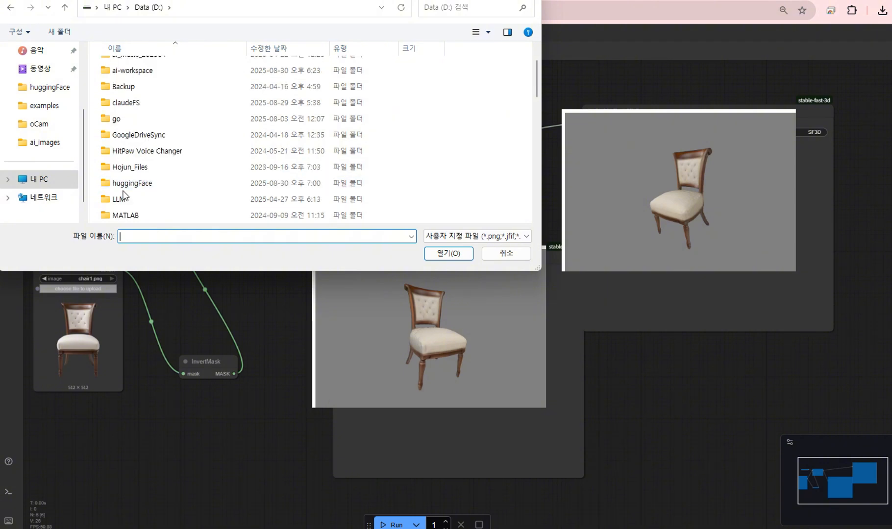
pyautogui.doubleClick(122, 186)
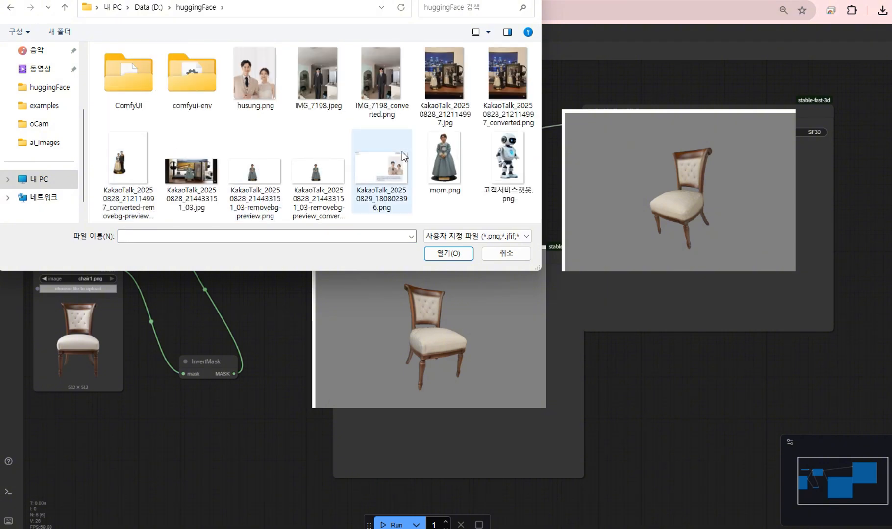
pyautogui.click(531, 158)
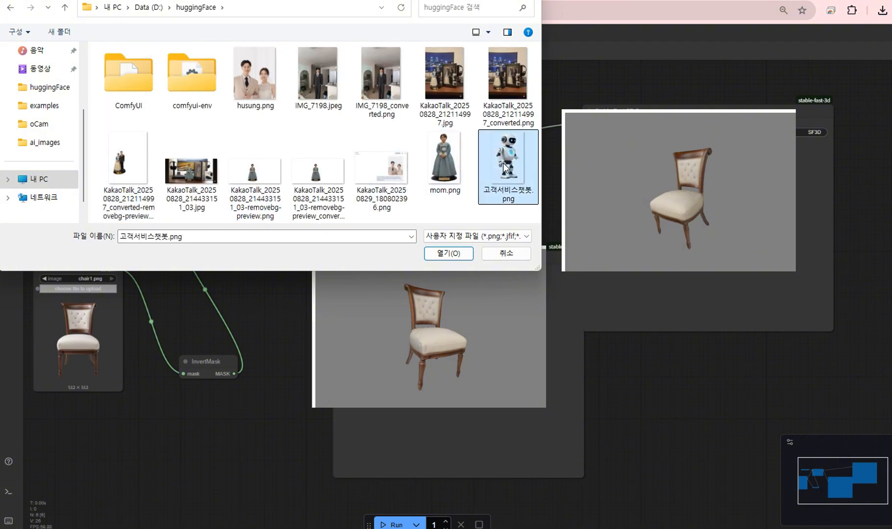
pyautogui.click(444, 255)
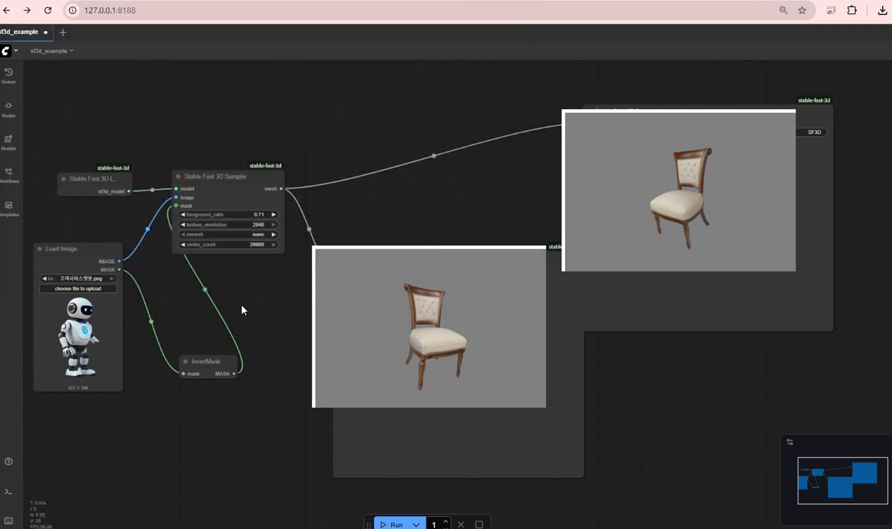
# Run the workflow to generate the robot's 3D model and rotate it in the lower preview to inspect it from several angles.
pyautogui.click(398, 524)
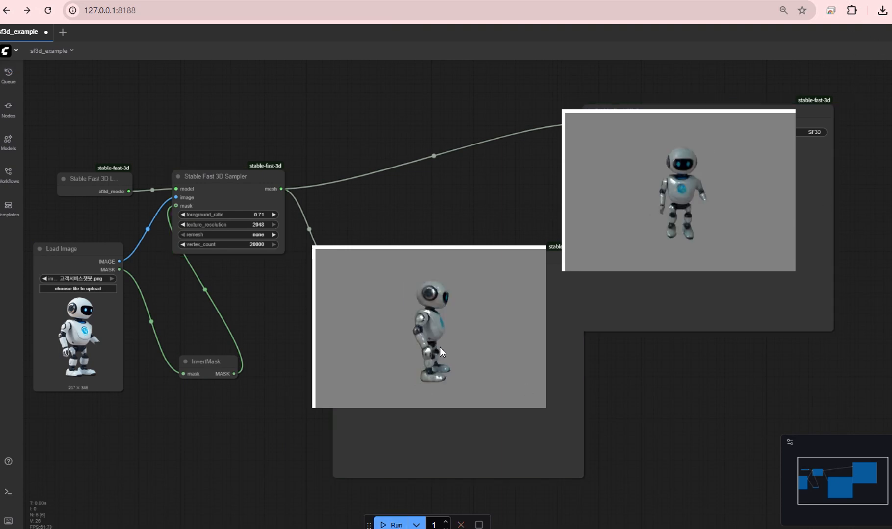
pyautogui.moveTo(449, 350); pyautogui.dragTo(537, 356)
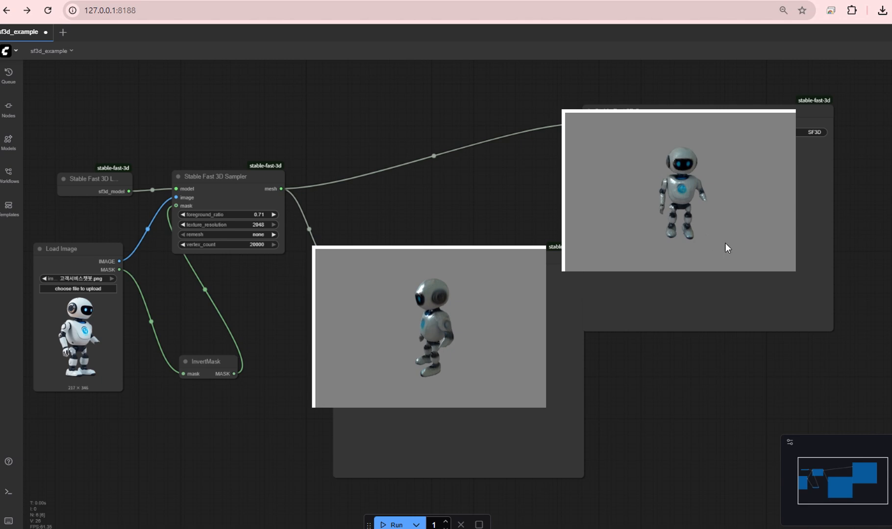
pyautogui.moveTo(445, 326); pyautogui.dragTo(456, 353)
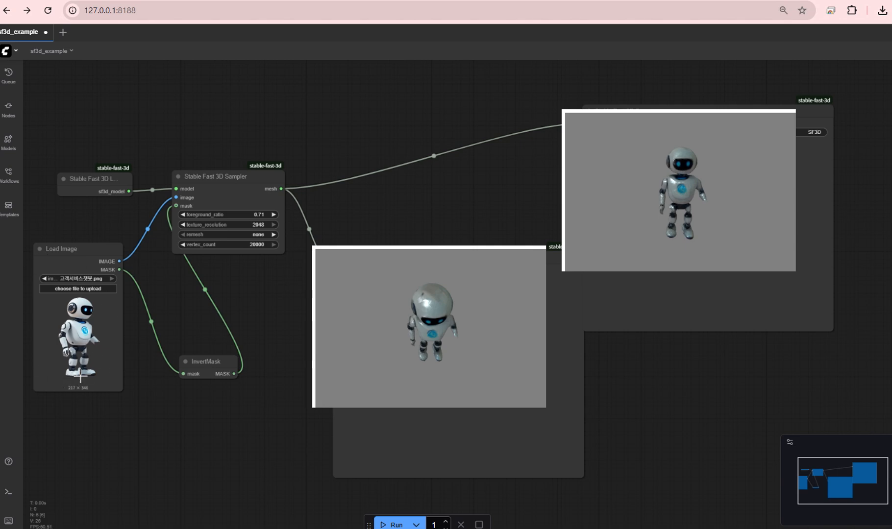
pyautogui.moveTo(416, 336); pyautogui.dragTo(560, 324)
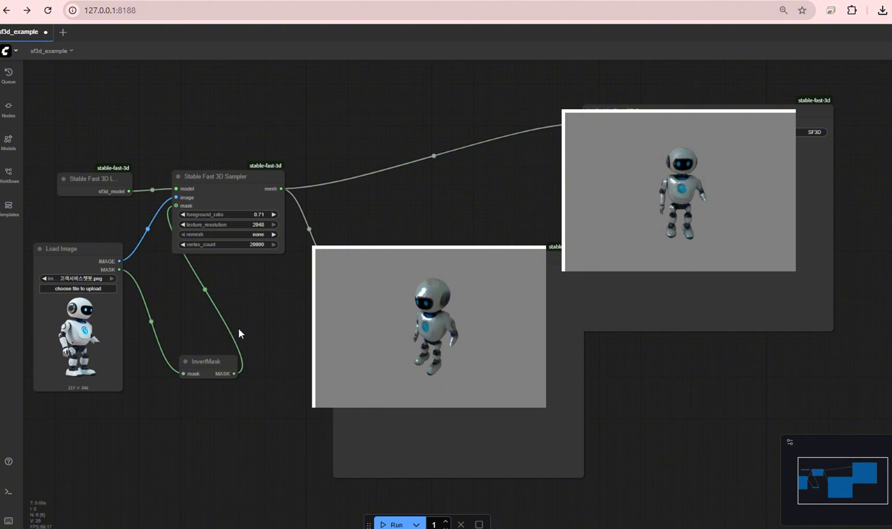
pyautogui.moveTo(438, 326); pyautogui.dragTo(362, 313)
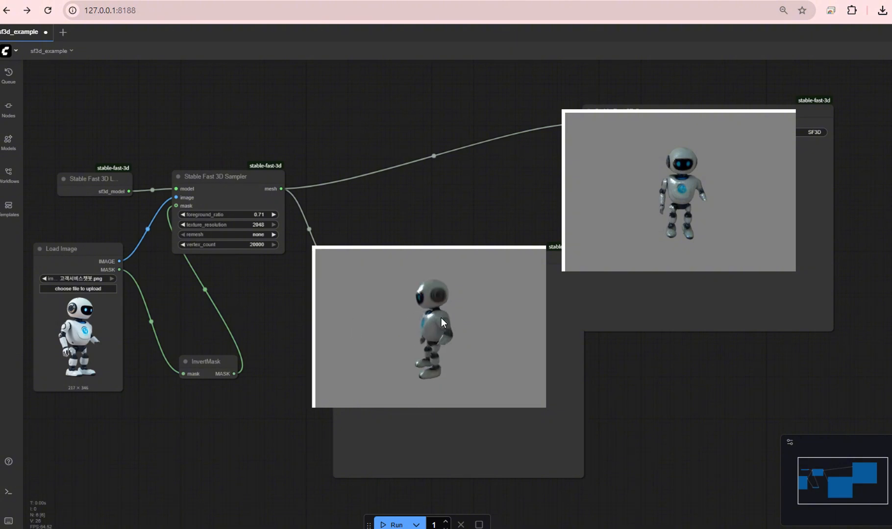
# Load the couple figurine image KakaoTalk_20250828_212114997_converted-removebg-preview (1).png into the Load Image node.
pyautogui.click(68, 290)
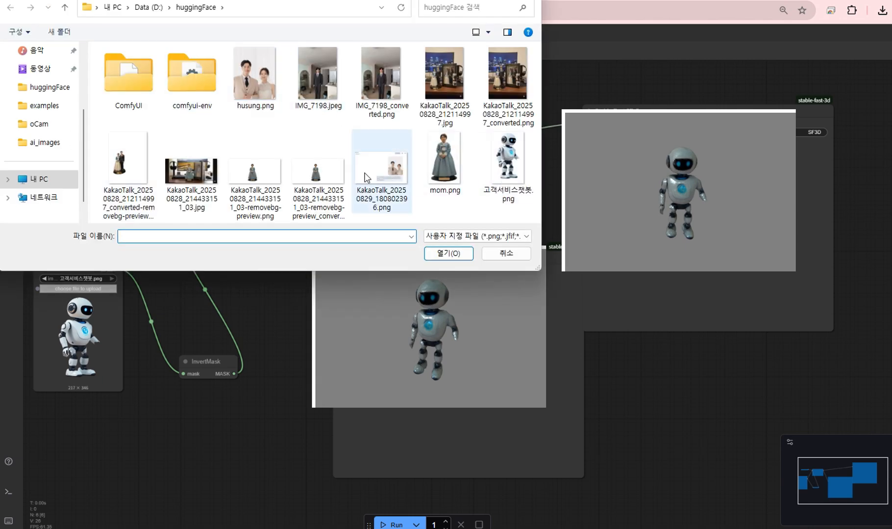
pyautogui.click(127, 157)
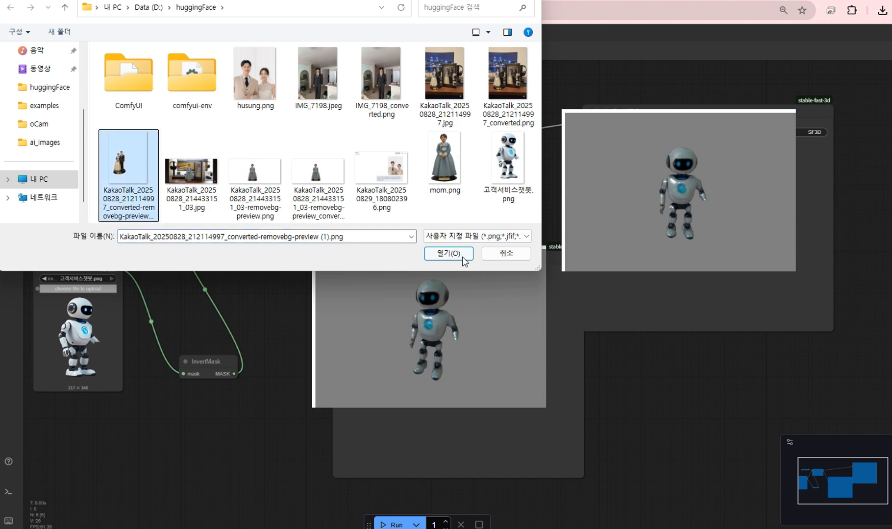
pyautogui.click(447, 253)
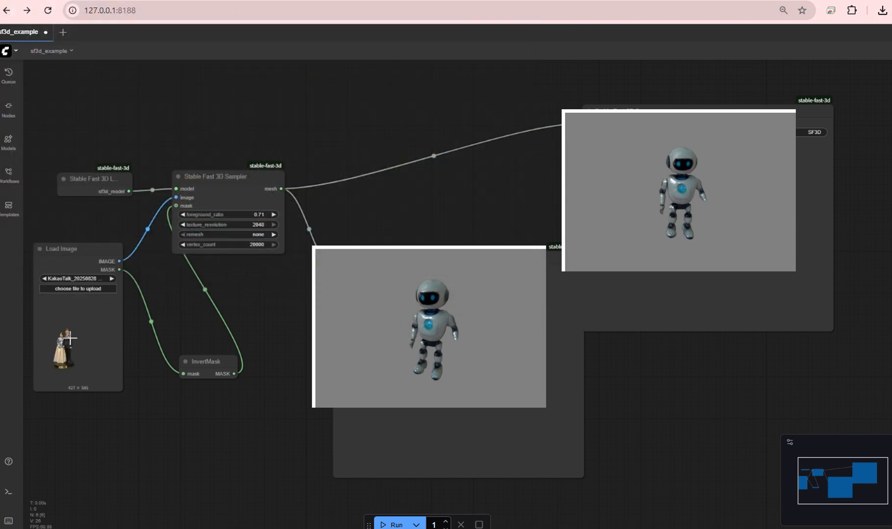
# Run the workflow to generate the couple figurine's 3D model and rotate it in the lower preview.
pyautogui.click(395, 525)
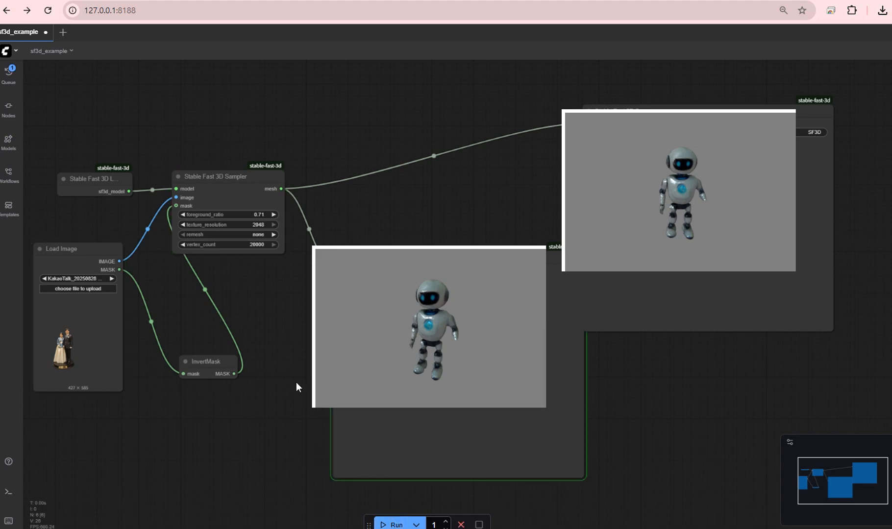
pyautogui.moveTo(429, 344)
pyautogui.mouseDown()
pyautogui.moveTo(449, 334)
pyautogui.moveTo(451, 344)
pyautogui.moveTo(445, 341)
pyautogui.mouseUp()
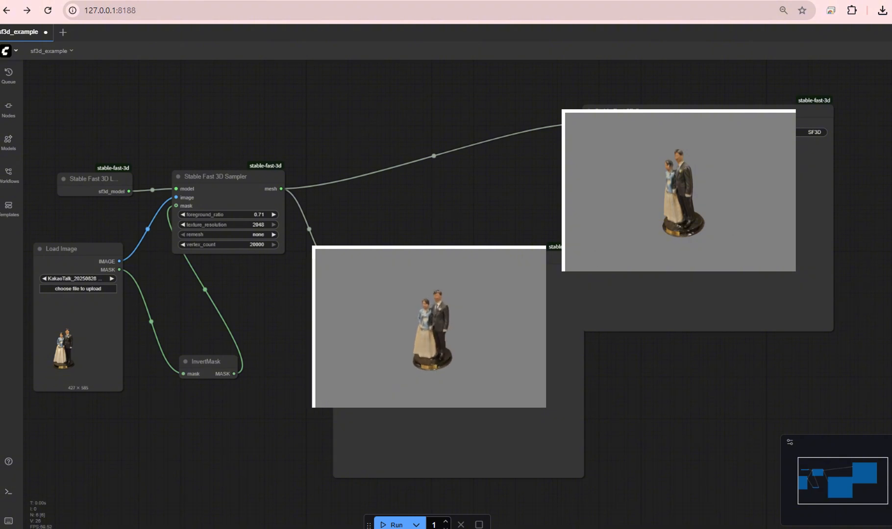
pyautogui.moveTo(437, 344); pyautogui.dragTo(593, 344)
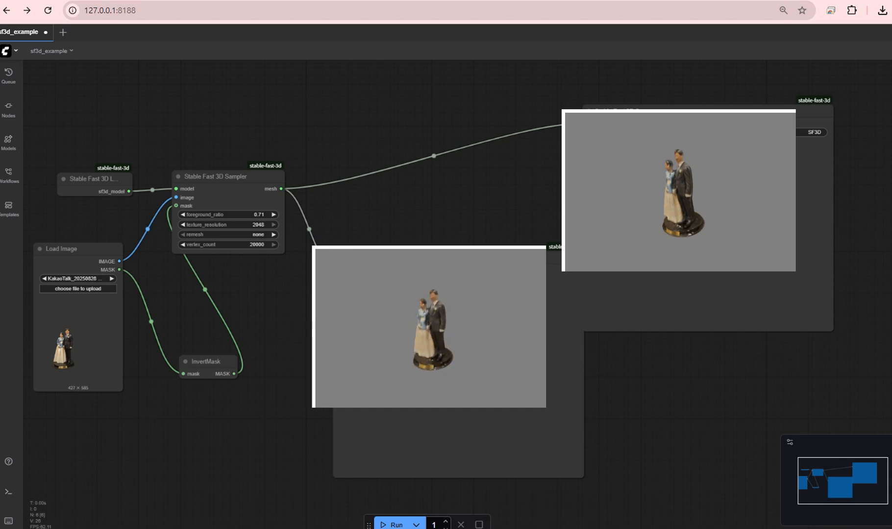